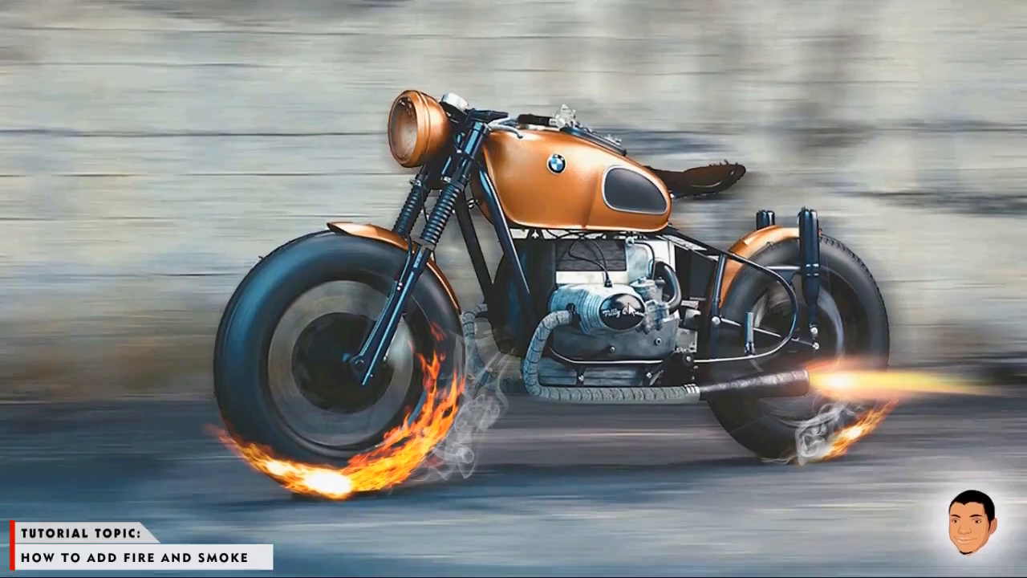
- Open the image bmw-1313343_960_720 from the flash folder
{"action": "key", "text": "alt+Tab"}
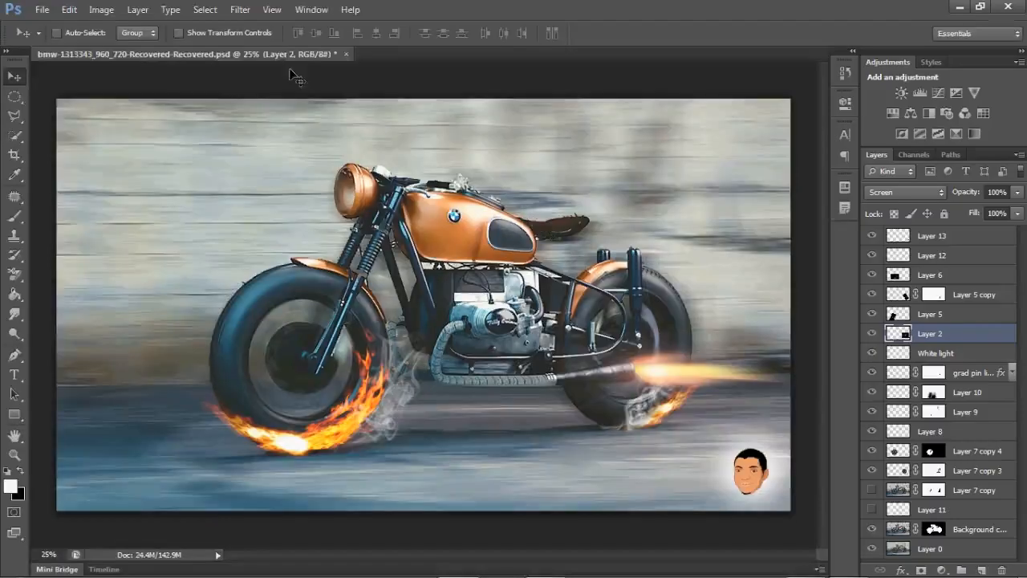
{"action": "key", "text": "ctrl+o"}
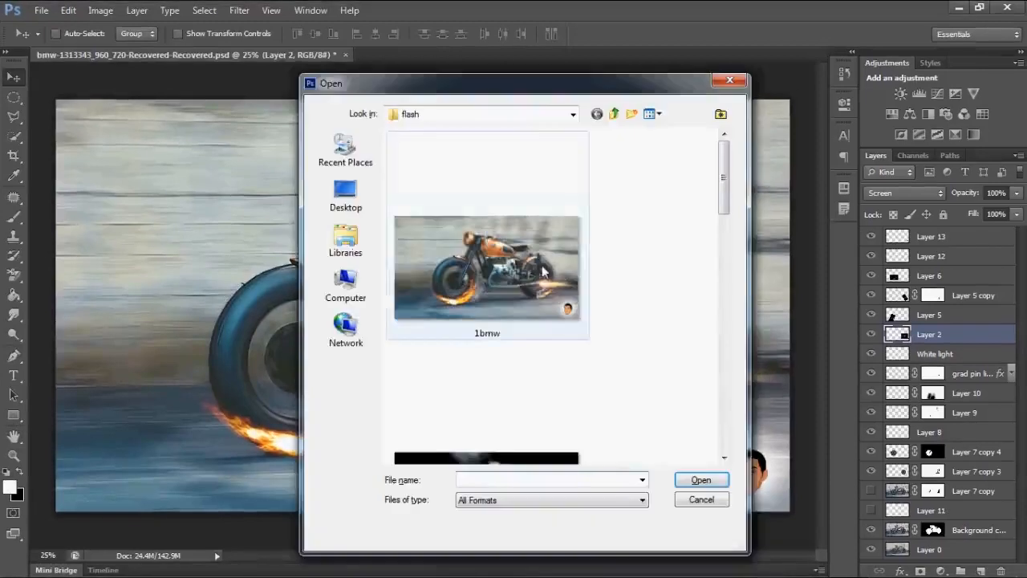
{"action": "left_click_drag", "start_coordinate": [724, 184], "coordinate": [724, 277]}
{"action": "left_click", "coordinate": [520, 327]}
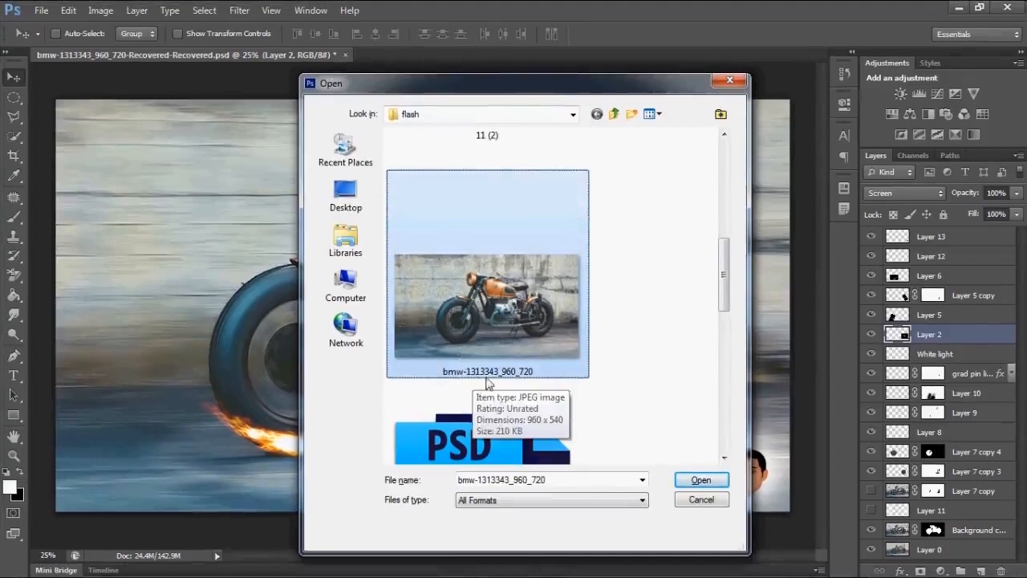
{"action": "left_click", "coordinate": [721, 480]}
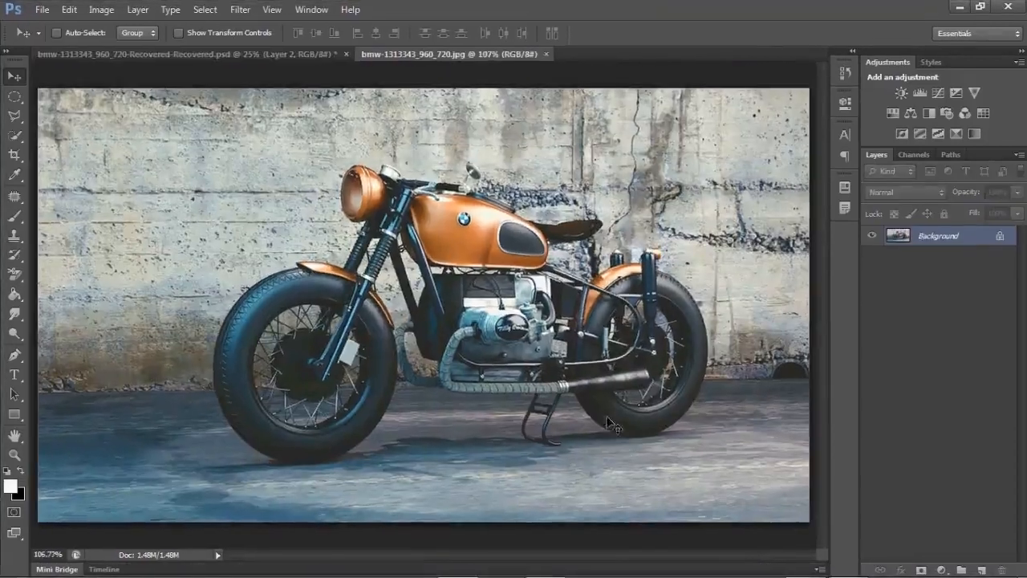
- Select the motorcycle's kickstand with a polygonal lasso outline
{"action": "key", "text": "z"}
{"action": "left_click", "coordinate": [548, 412]}
{"action": "left_click", "coordinate": [549, 412]}
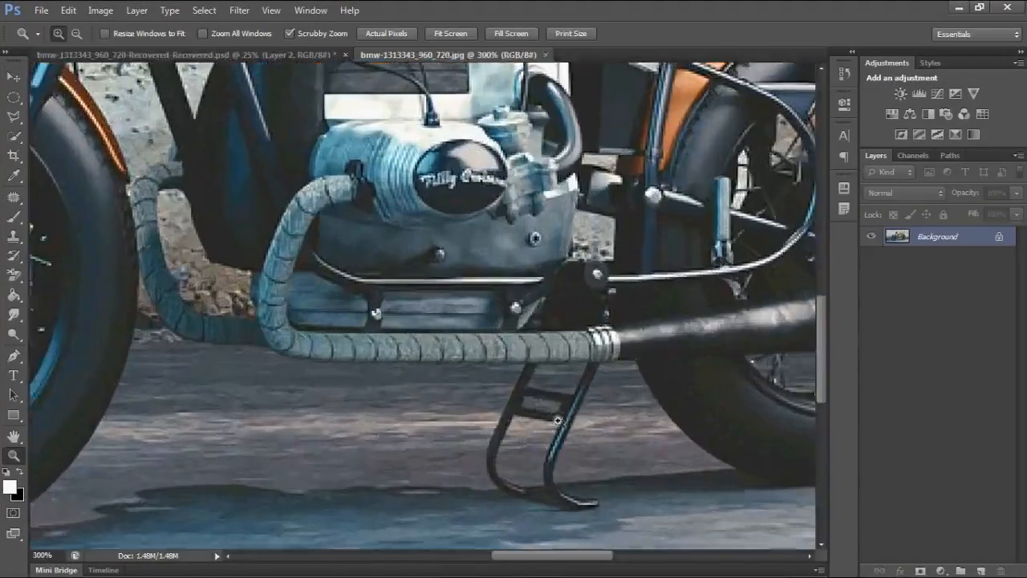
{"action": "left_click_drag", "start_coordinate": [817, 323], "coordinate": [821, 332]}
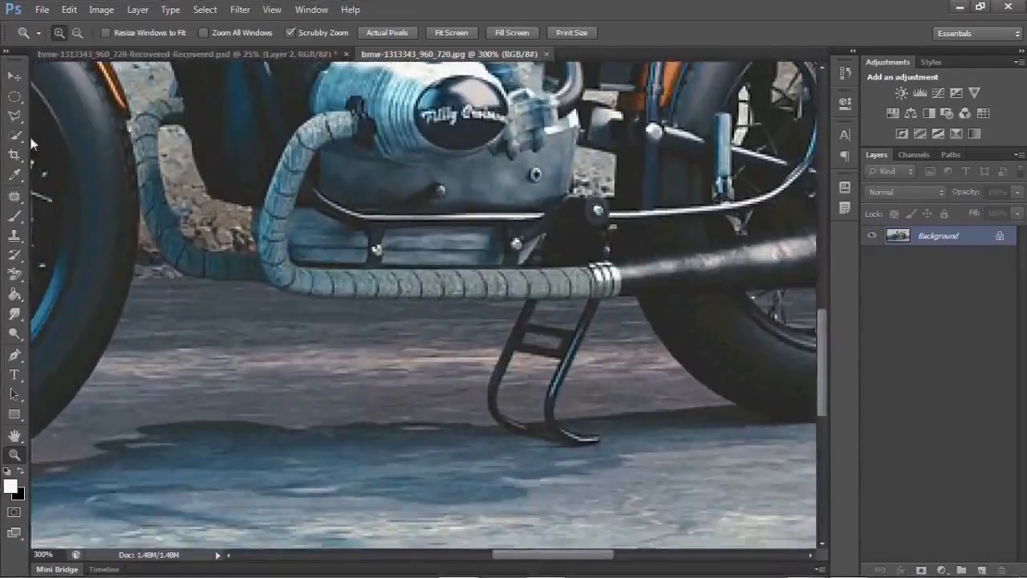
{"action": "left_click", "coordinate": [14, 117]}
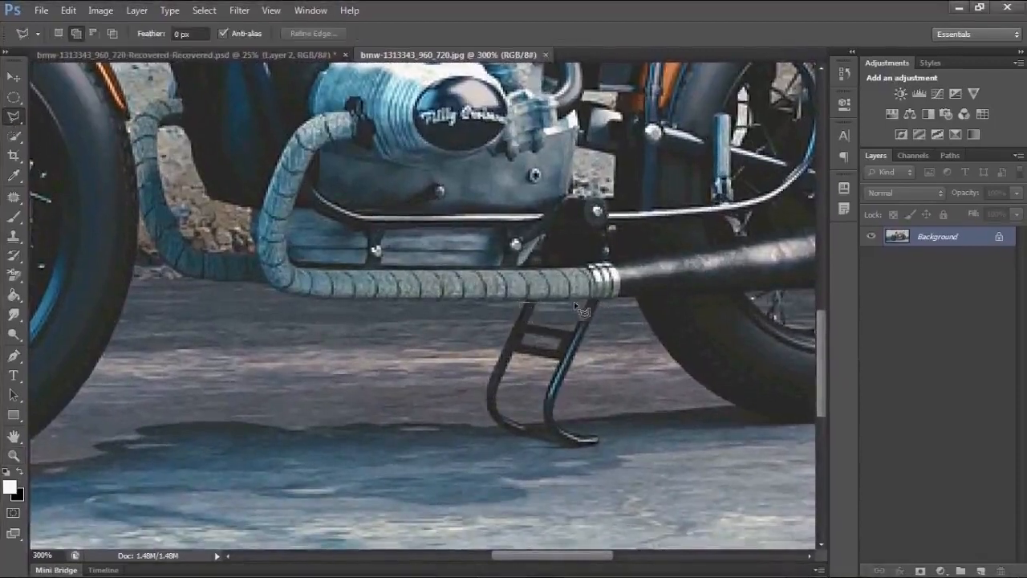
{"action": "left_click", "coordinate": [607, 299]}
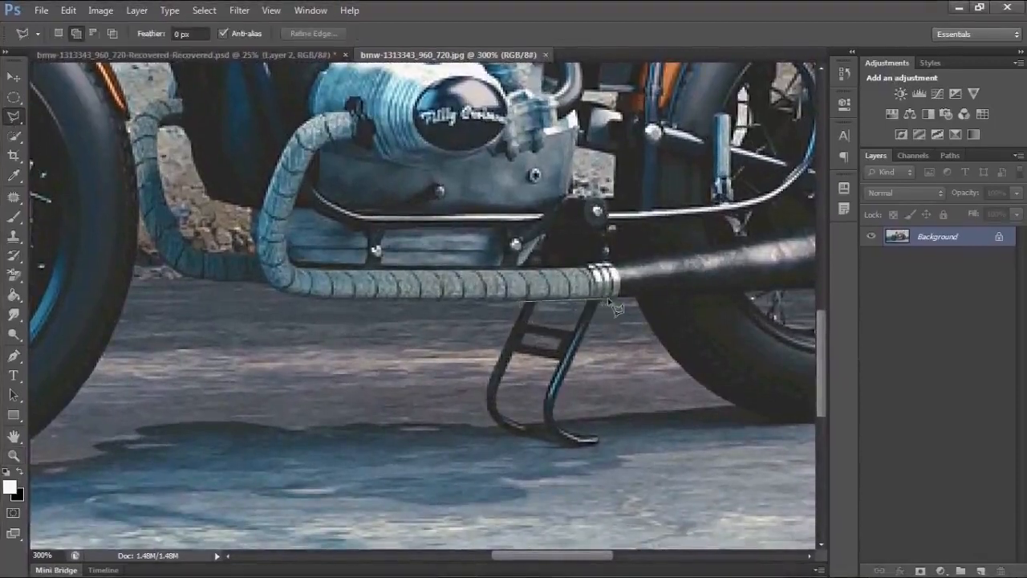
{"action": "left_click", "coordinate": [567, 375]}
{"action": "left_click", "coordinate": [569, 417]}
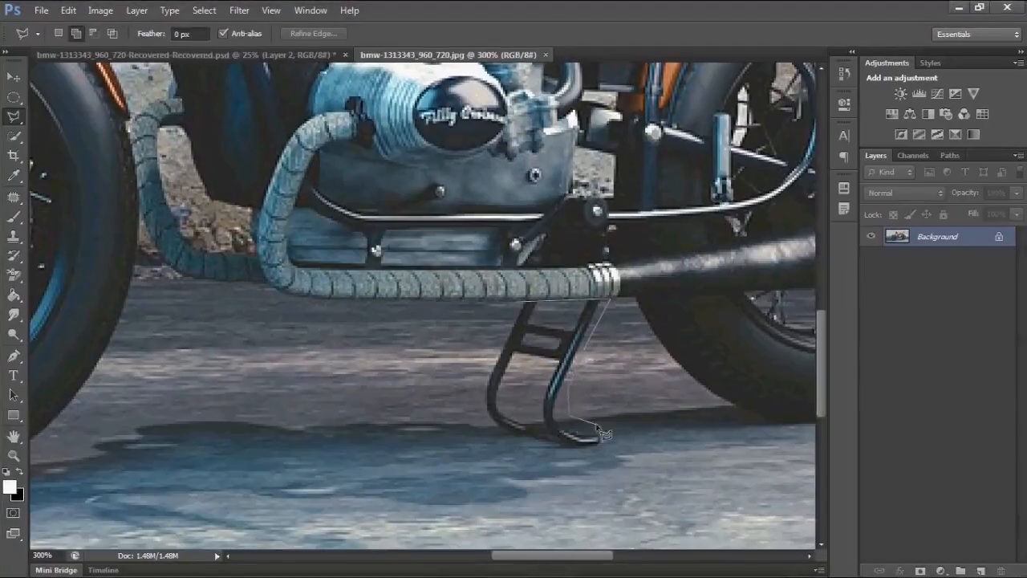
{"action": "left_click", "coordinate": [601, 447]}
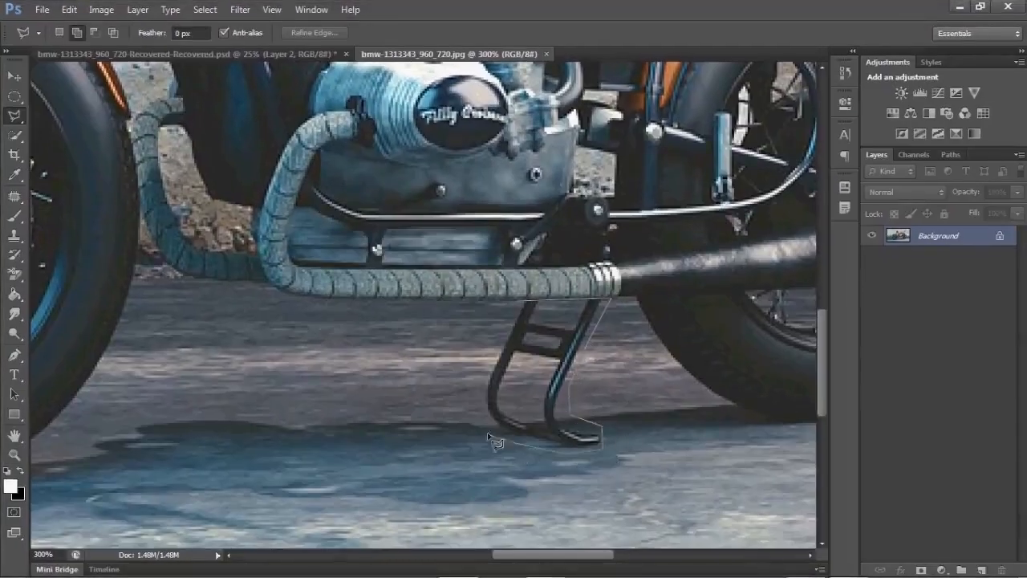
{"action": "left_click", "coordinate": [505, 311]}
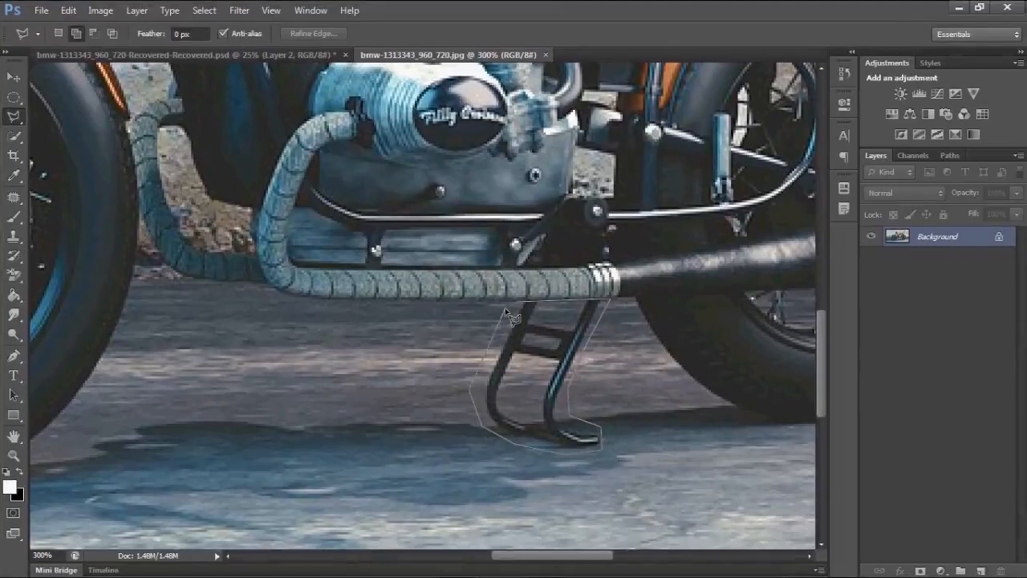
{"action": "left_click", "coordinate": [515, 302]}
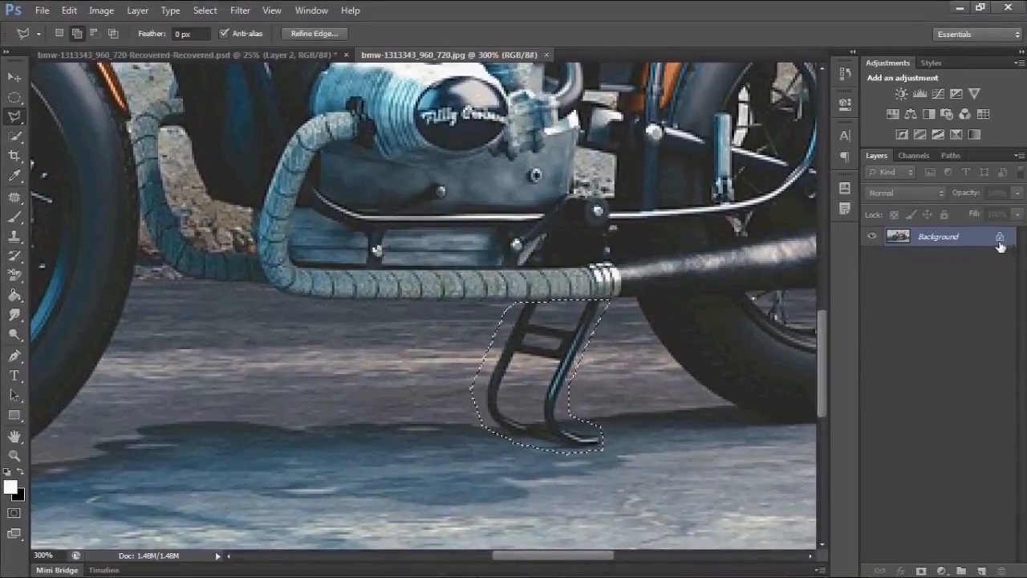
- Remove the kickstand by filling the selection with Content-Aware at Normal mode and 100% opacity, then deselect
{"action": "key", "text": "i"}
{"action": "key", "text": "shift+F5"}
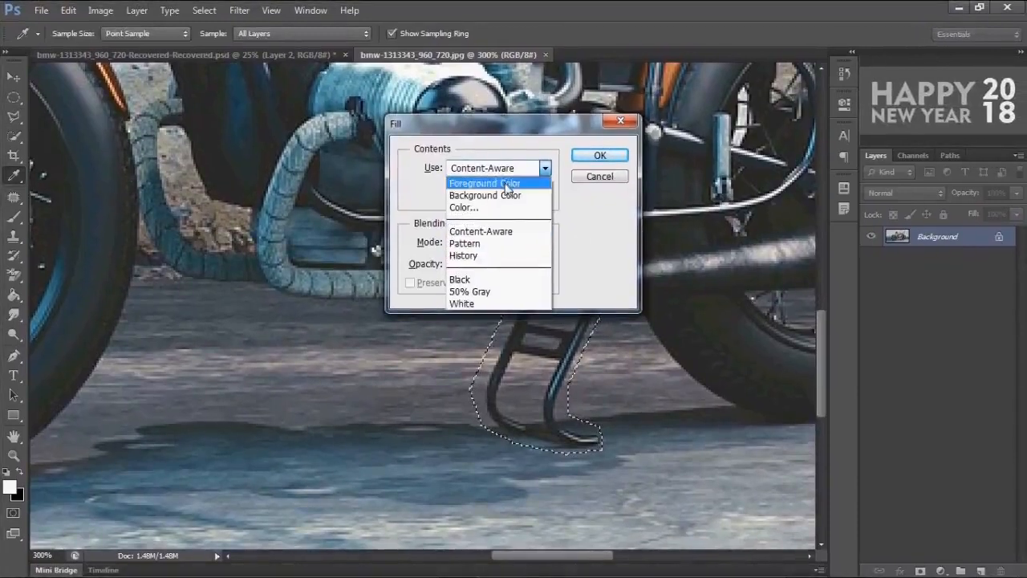
{"action": "left_click", "coordinate": [482, 231]}
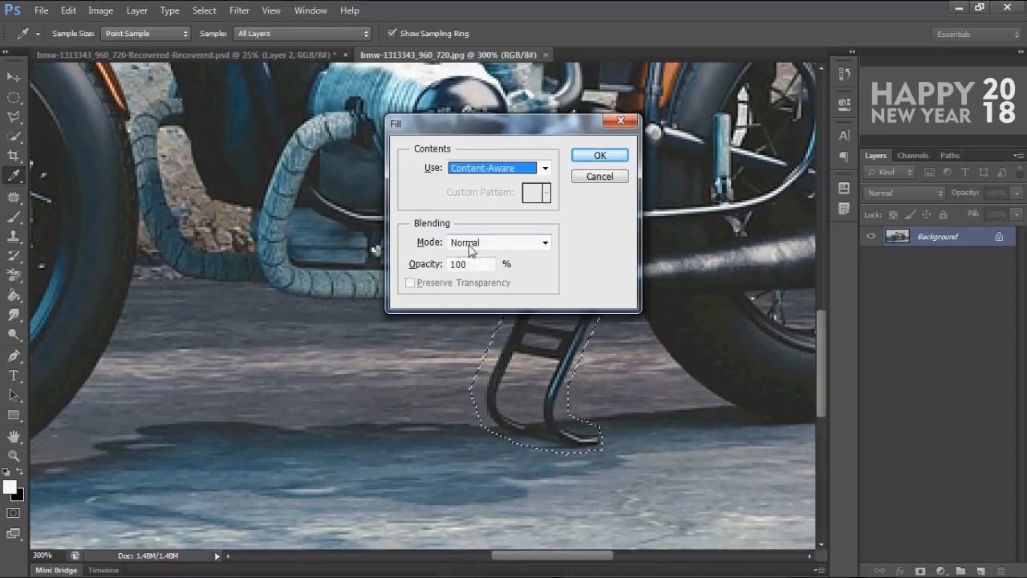
{"action": "left_click", "coordinate": [599, 155]}
{"action": "key", "text": "l"}
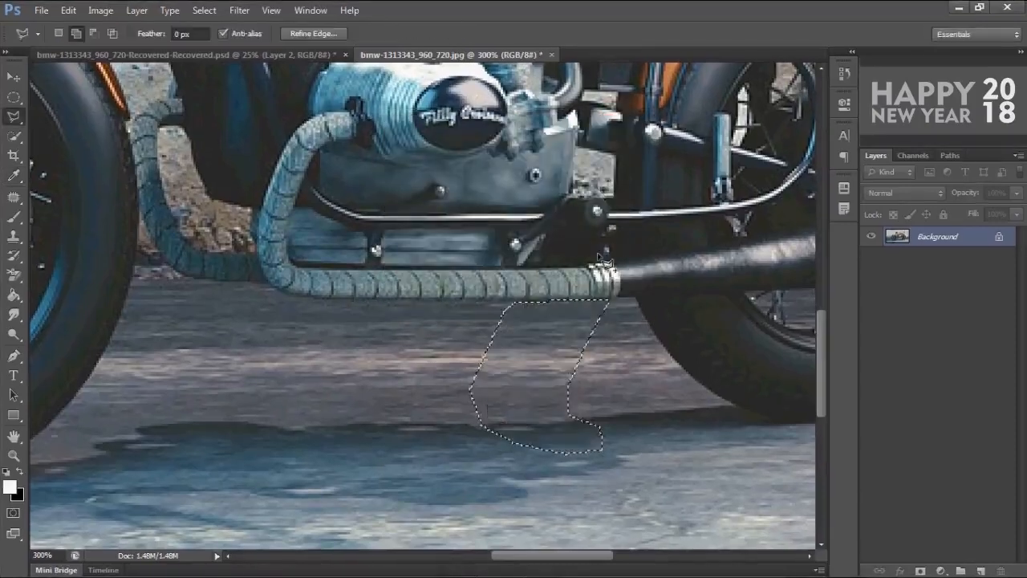
{"action": "key", "text": "ctrl+d"}
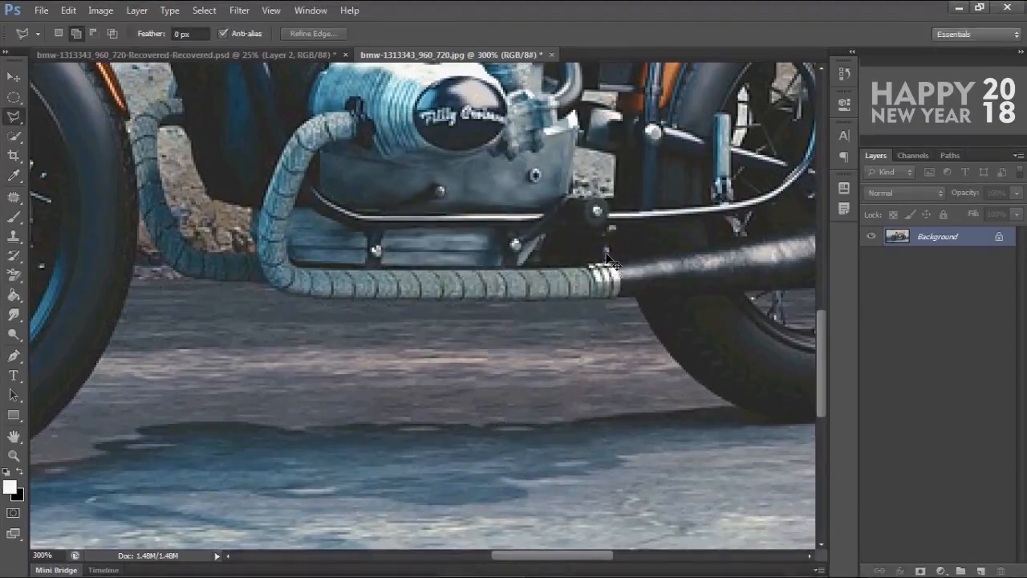
- Resample the image to a resolution of 150 pixels/inch
{"action": "key", "text": "ctrl+0"}
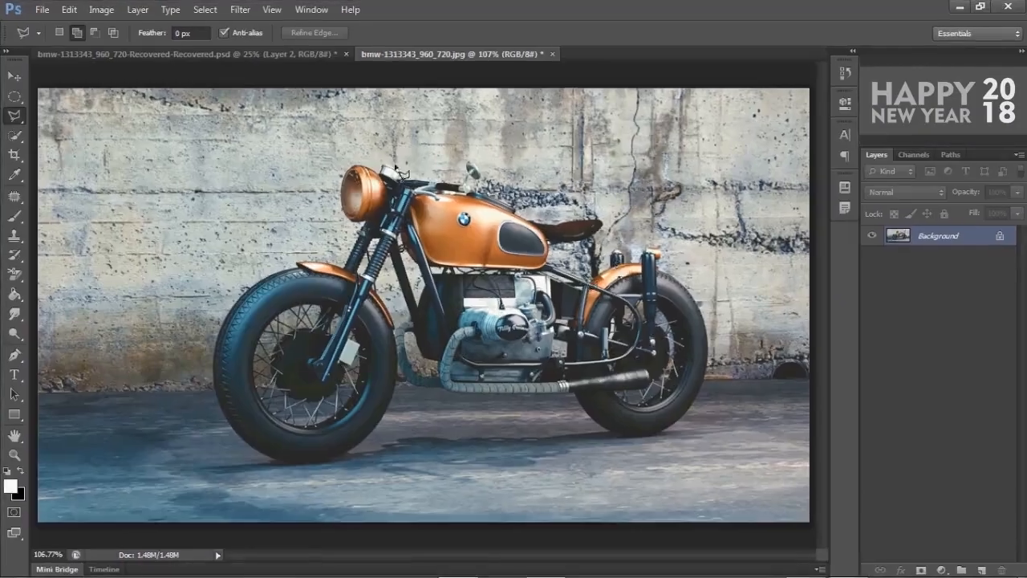
{"action": "key", "text": "v"}
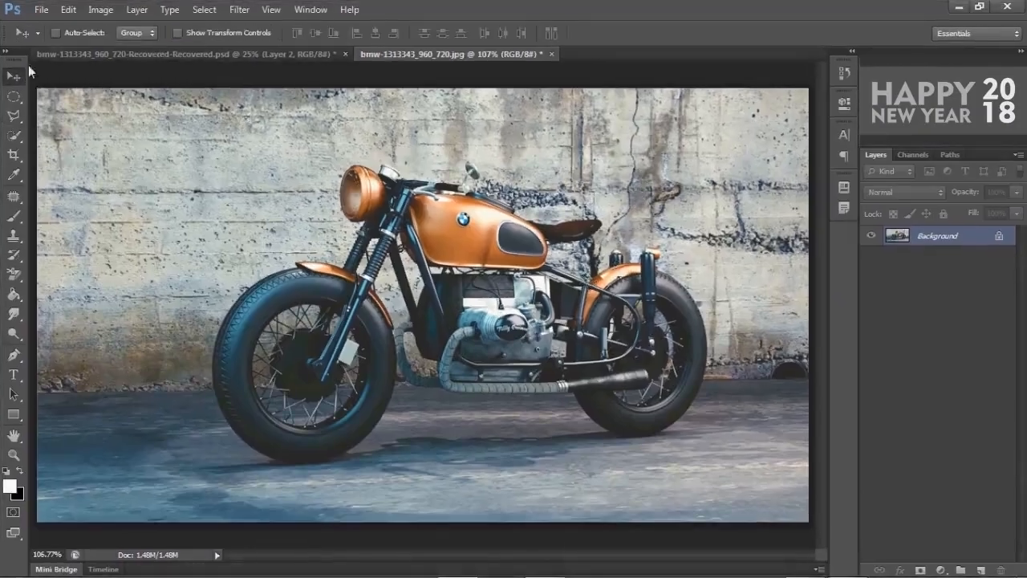
{"action": "left_click", "coordinate": [96, 9]}
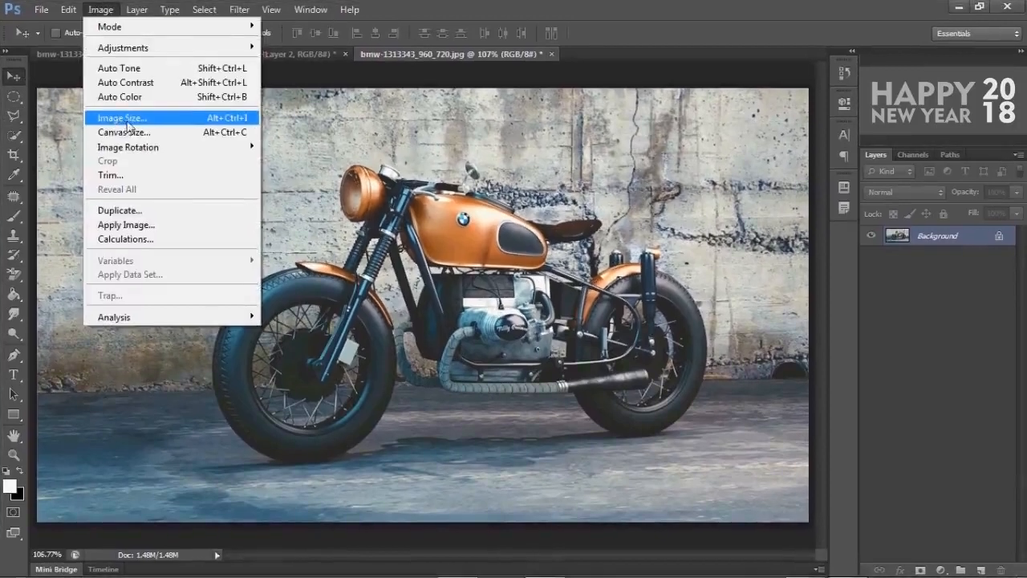
{"action": "left_click", "coordinate": [126, 121]}
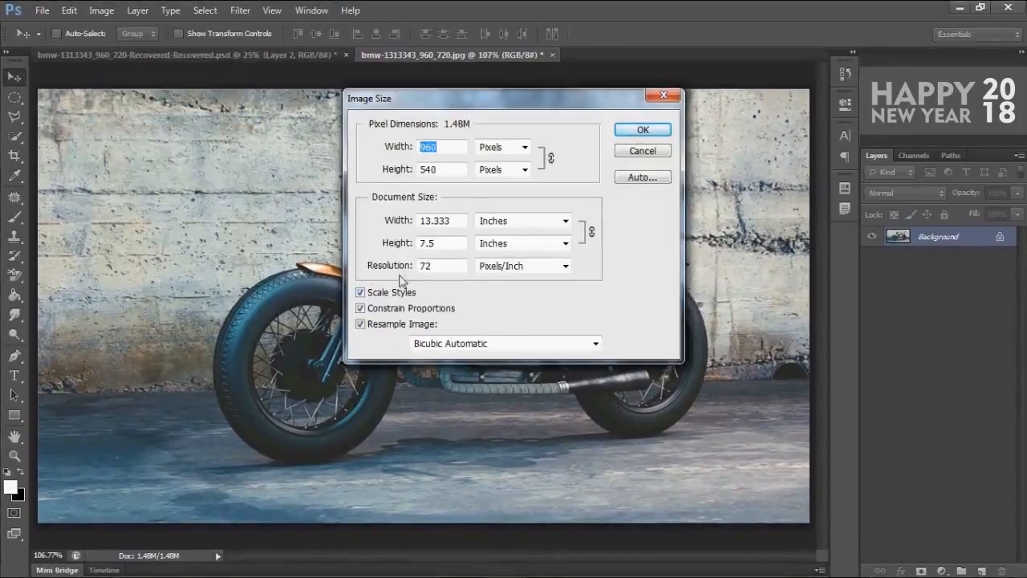
{"action": "double_click", "coordinate": [424, 266]}
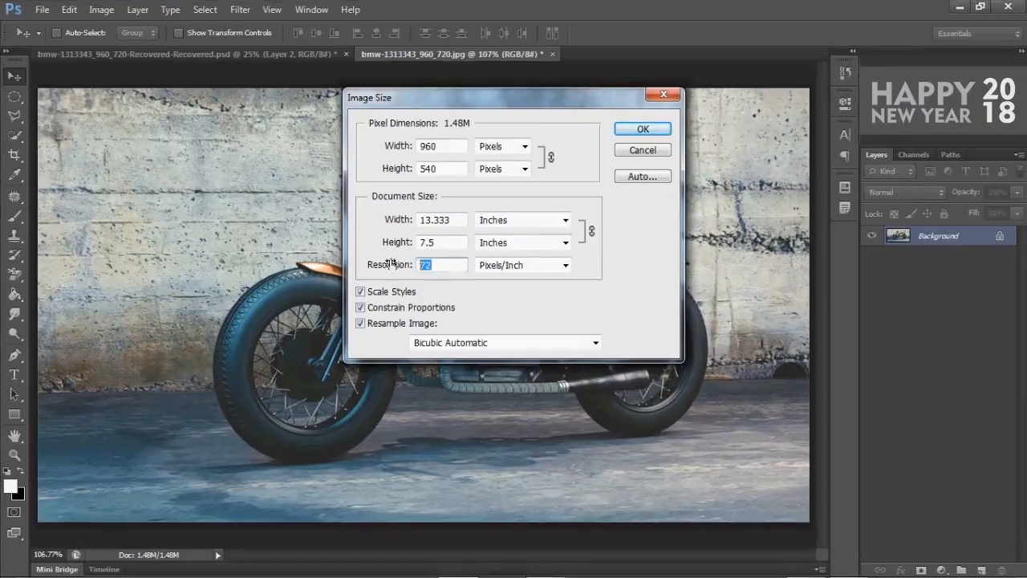
{"action": "type", "text": "150"}
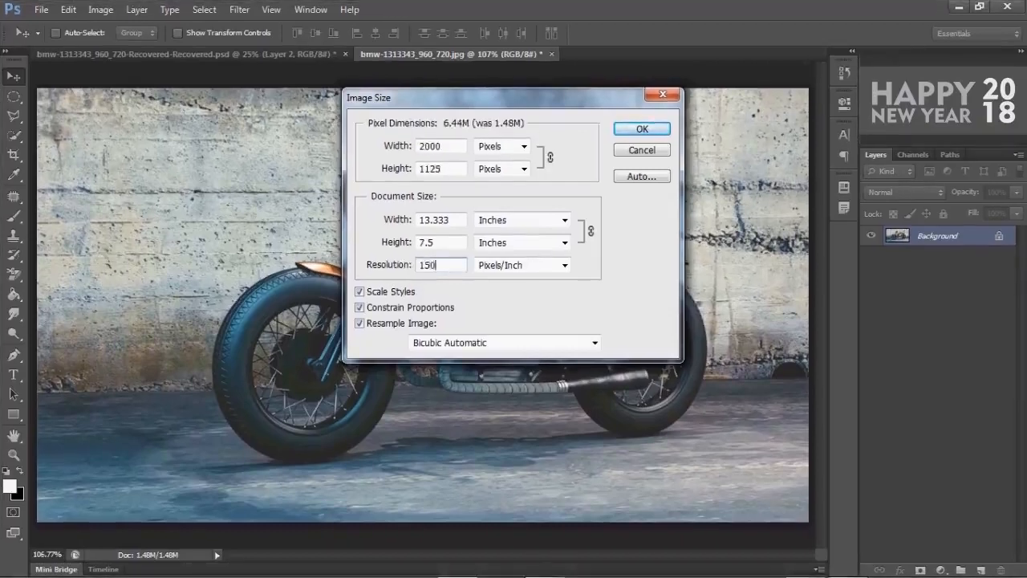
{"action": "key", "text": "Return"}
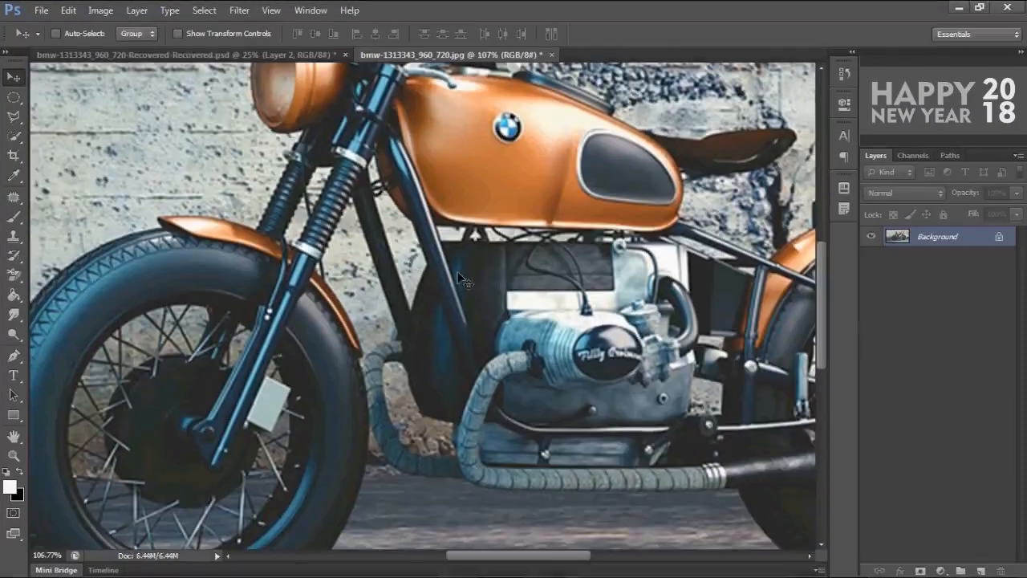
- Apply Shadows/Highlights with a small shadows amount and a highlights amount of 17%
{"action": "key", "text": "ctrl+0"}
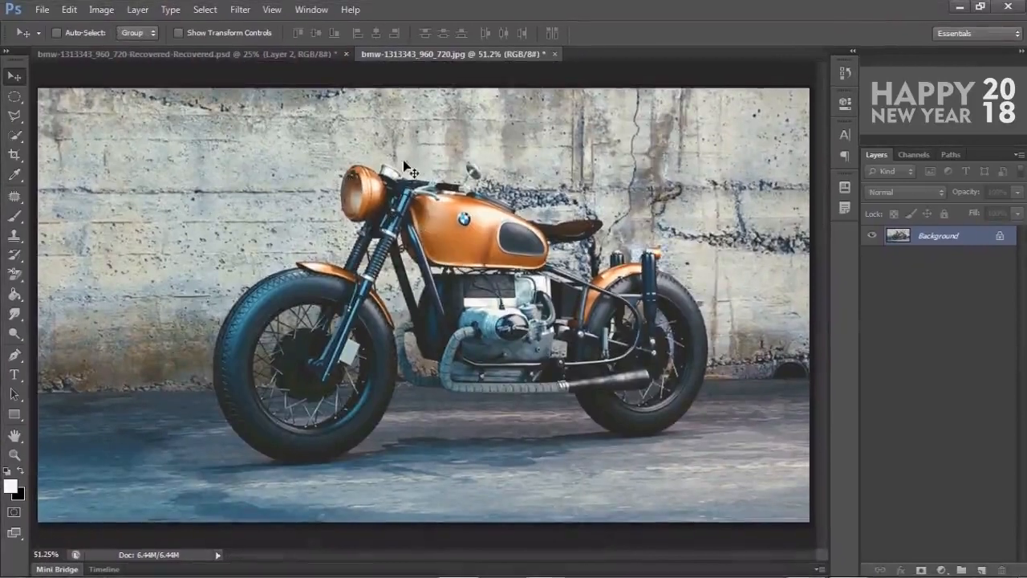
{"action": "left_click", "coordinate": [101, 10]}
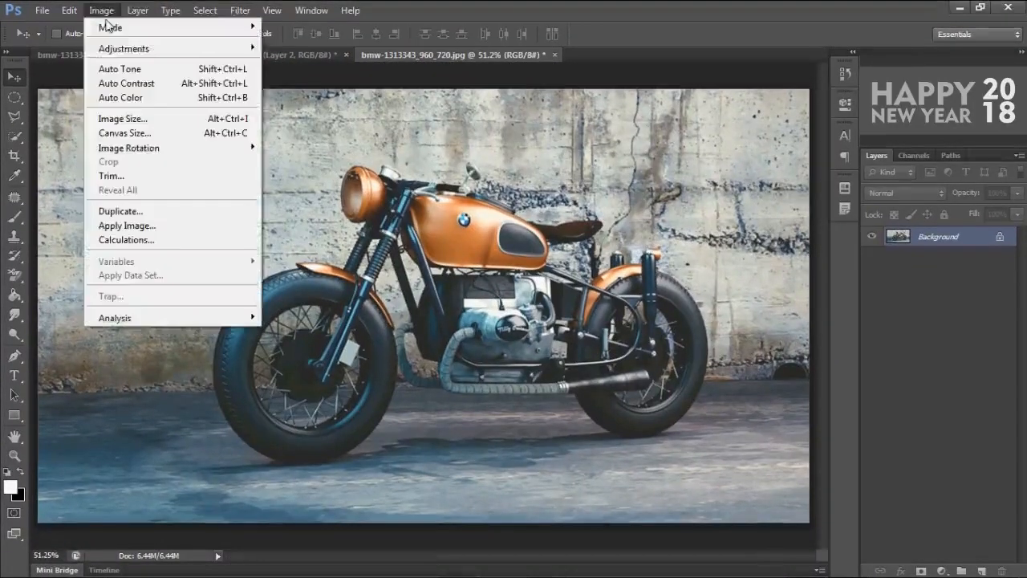
{"action": "mouse_move", "coordinate": [120, 58]}
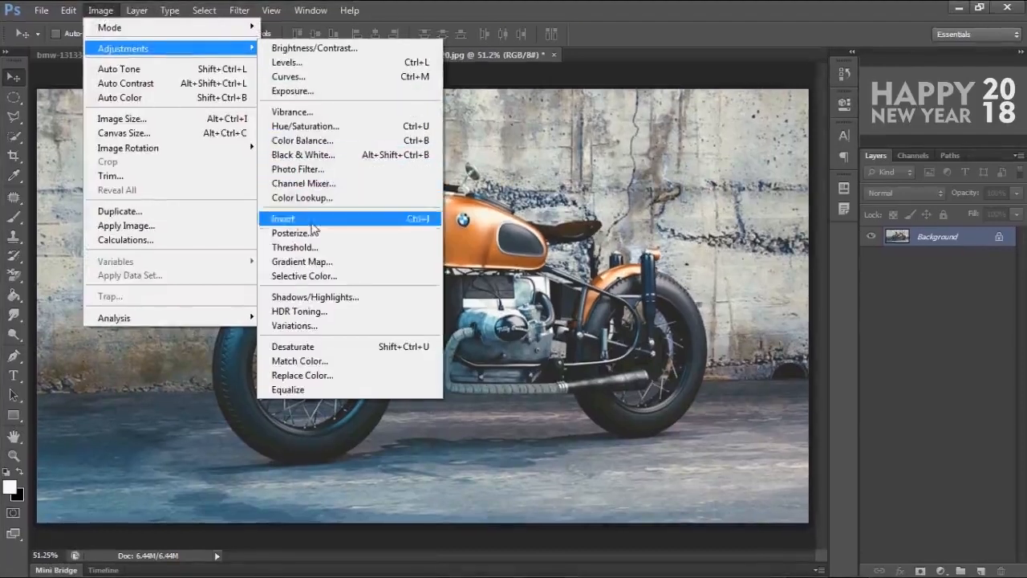
{"action": "left_click", "coordinate": [313, 298]}
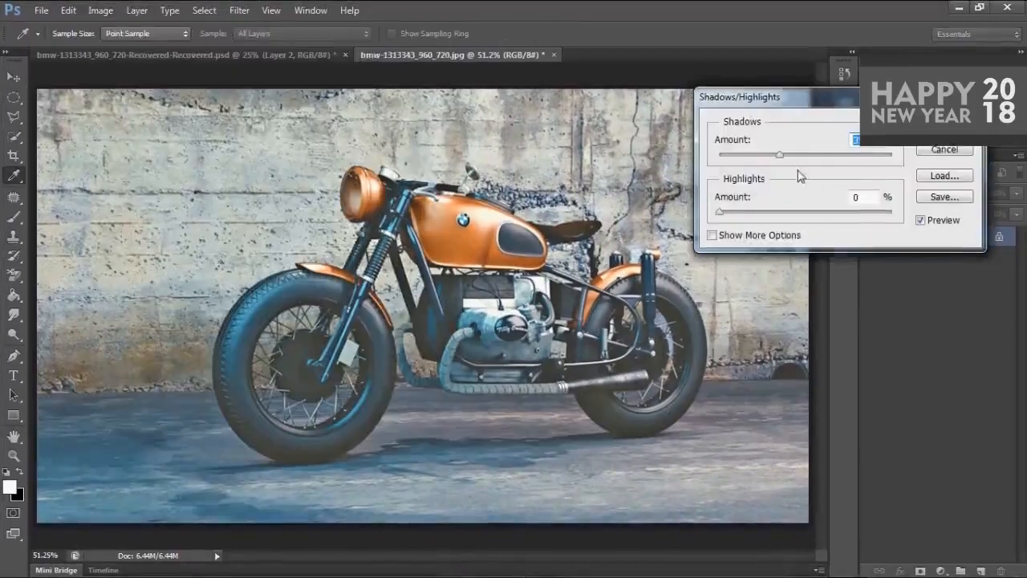
{"action": "left_click_drag", "start_coordinate": [779, 157], "coordinate": [712, 167]}
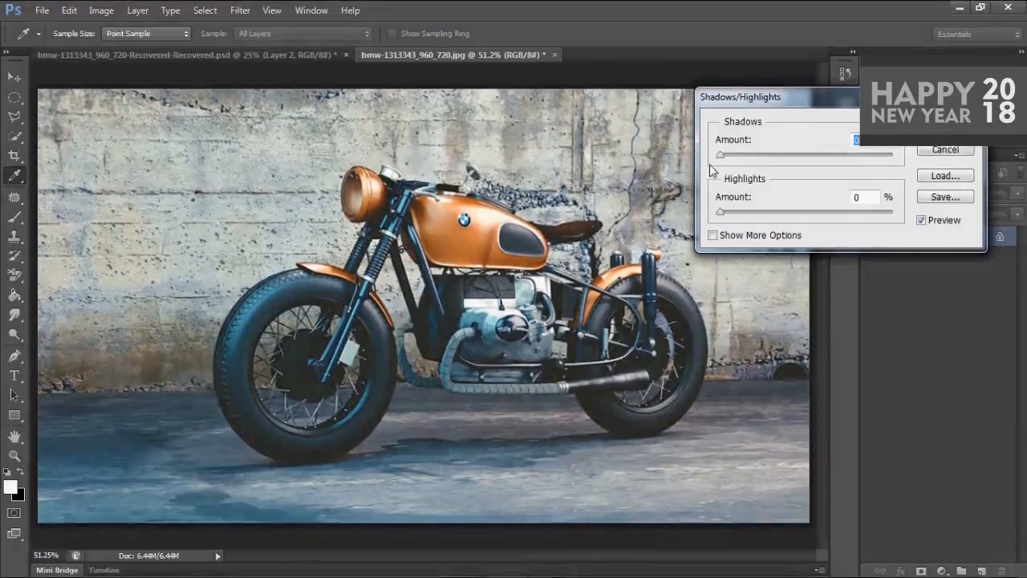
{"action": "left_click_drag", "start_coordinate": [725, 217], "coordinate": [739, 216]}
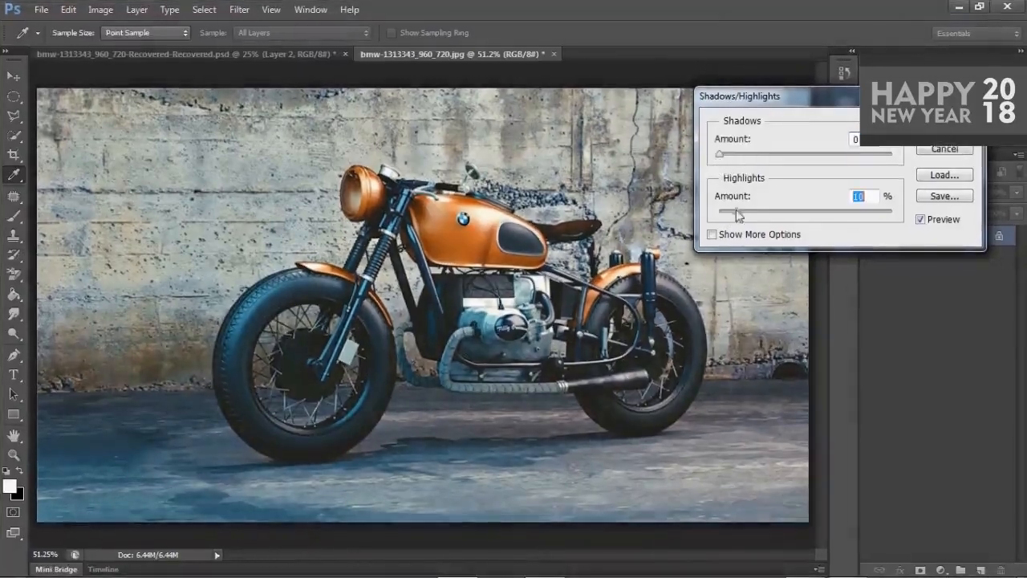
{"action": "left_click_drag", "start_coordinate": [721, 155], "coordinate": [728, 155]}
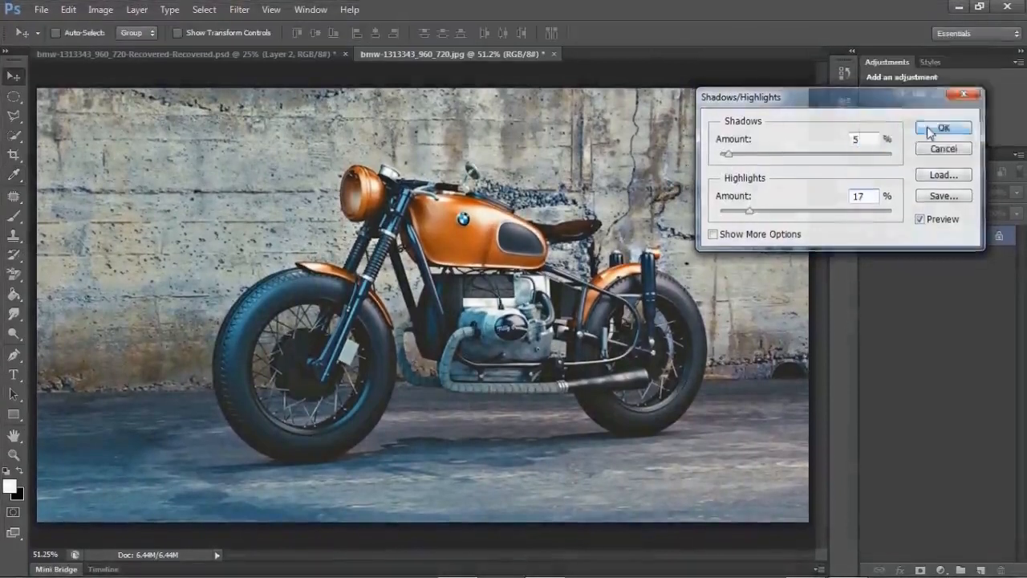
{"action": "left_click", "coordinate": [944, 128]}
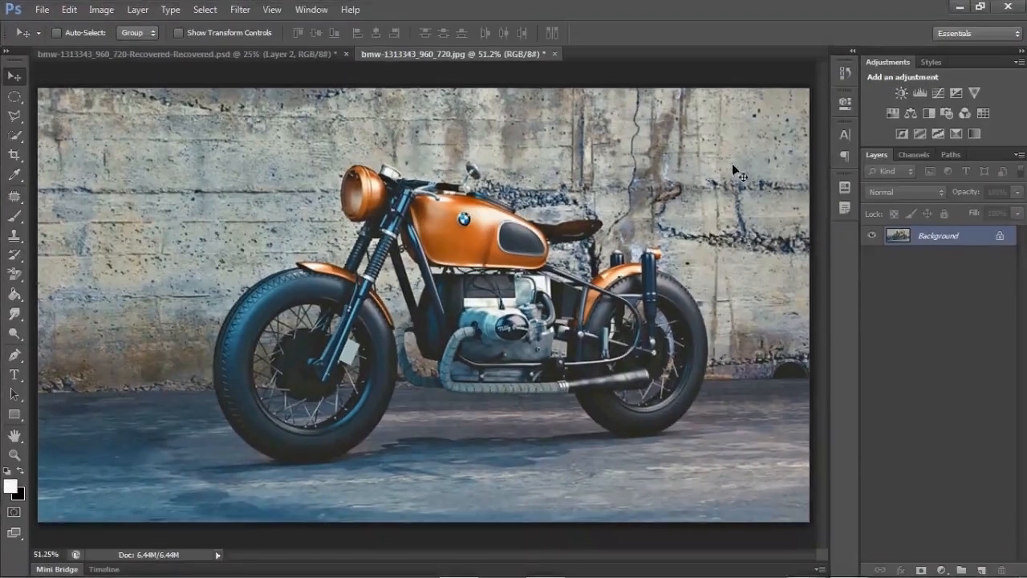
- Add a new empty layer above the background and switch to the Brush tool
{"action": "key", "text": "z"}
{"action": "left_click_drag", "start_coordinate": [633, 383], "coordinate": [646, 377]}
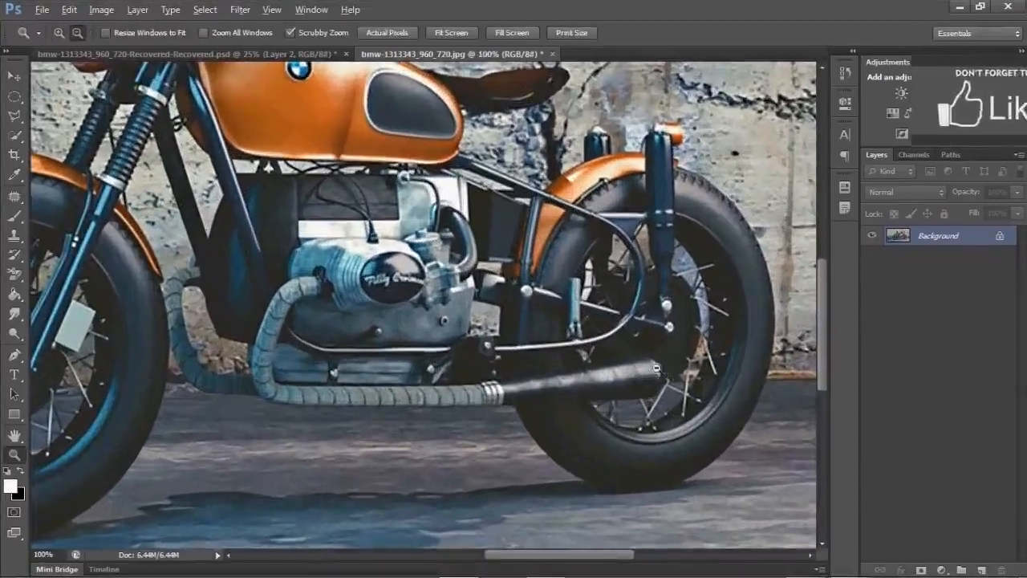
{"action": "left_click", "coordinate": [654, 367], "text": "alt"}
{"action": "key", "text": "h"}
{"action": "left_click_drag", "start_coordinate": [676, 319], "coordinate": [542, 266]}
{"action": "key", "text": "v"}
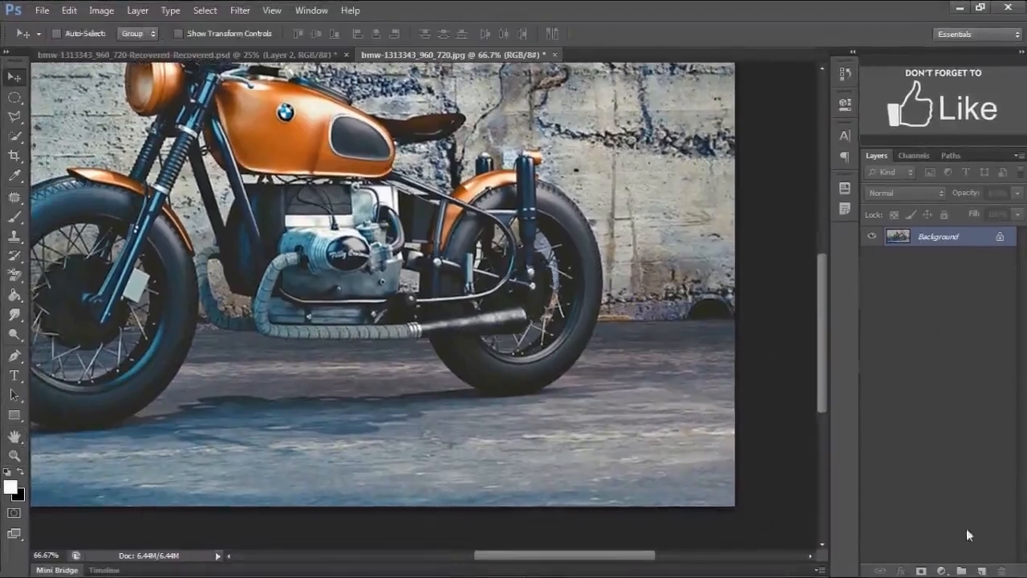
{"action": "left_click", "coordinate": [978, 568]}
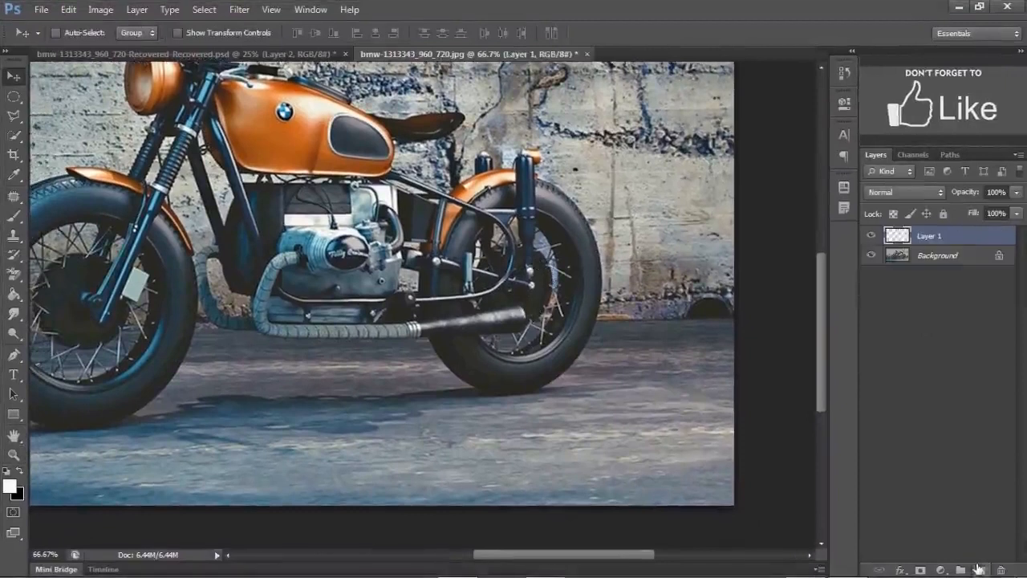
{"action": "key", "text": "b"}
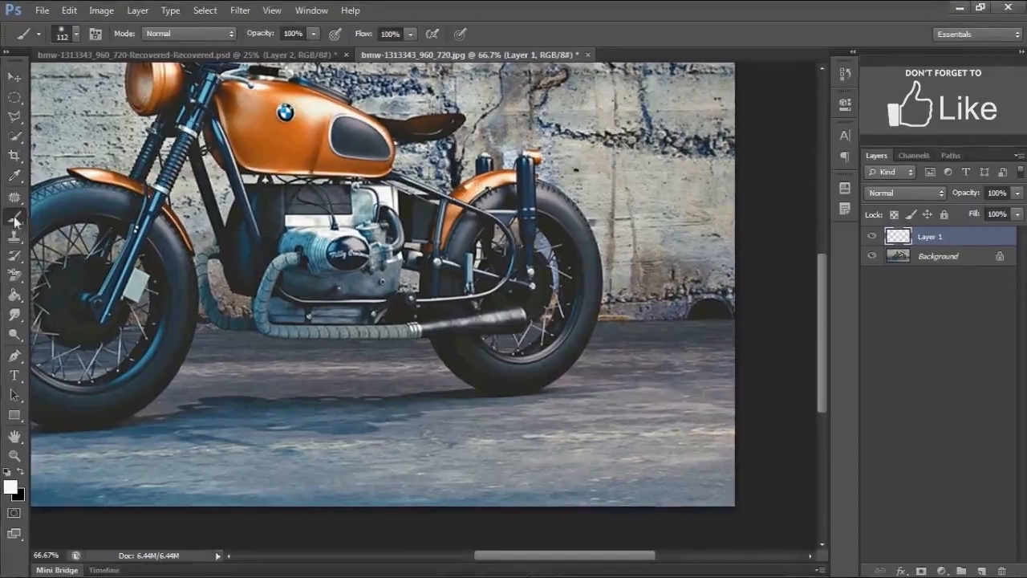
- Choose the 2452 smoke brush preset, set its size to 666 px, and stamp it once over the engine area
{"action": "right_click", "coordinate": [466, 245]}
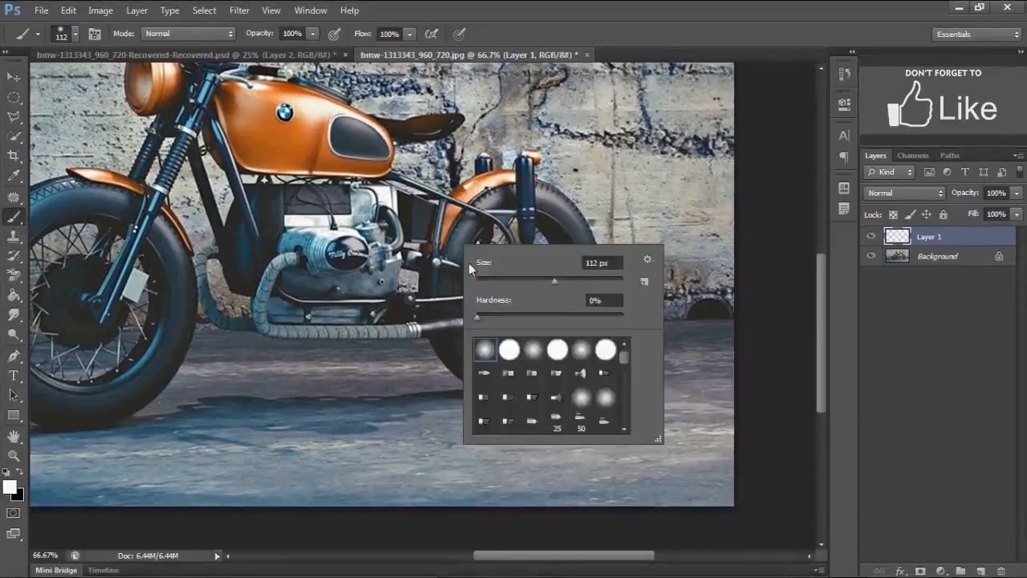
{"action": "scroll", "coordinate": [624, 355], "scroll_direction": "down", "scroll_amount": 5}
{"action": "left_click_drag", "start_coordinate": [625, 357], "coordinate": [624, 406]}
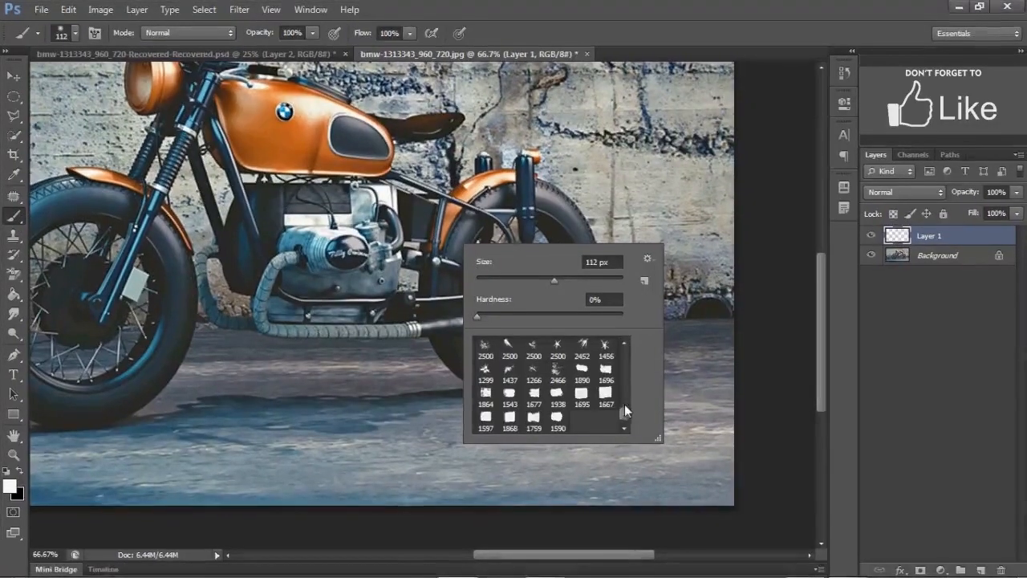
{"action": "left_click", "coordinate": [626, 346]}
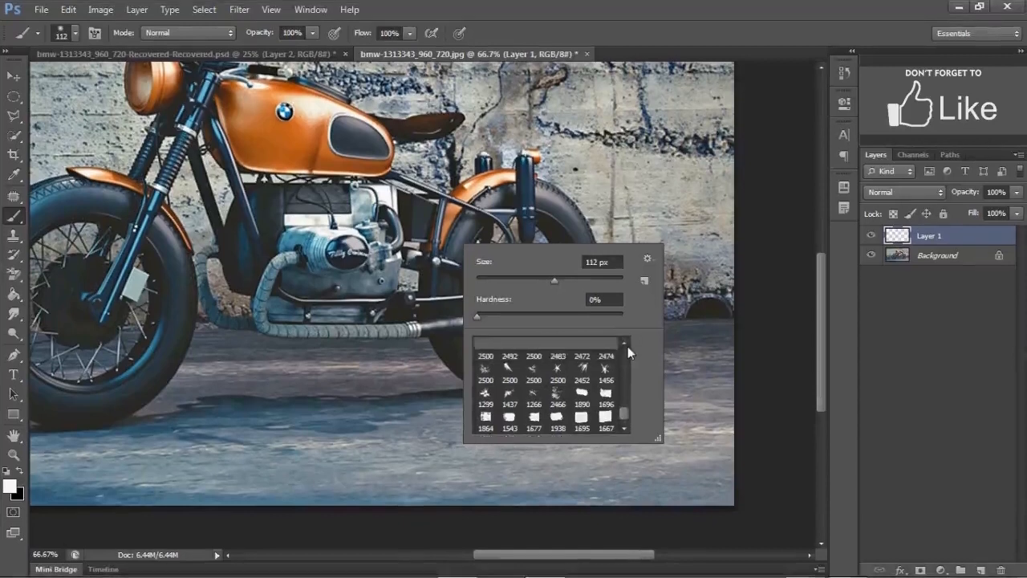
{"action": "left_click", "coordinate": [626, 345]}
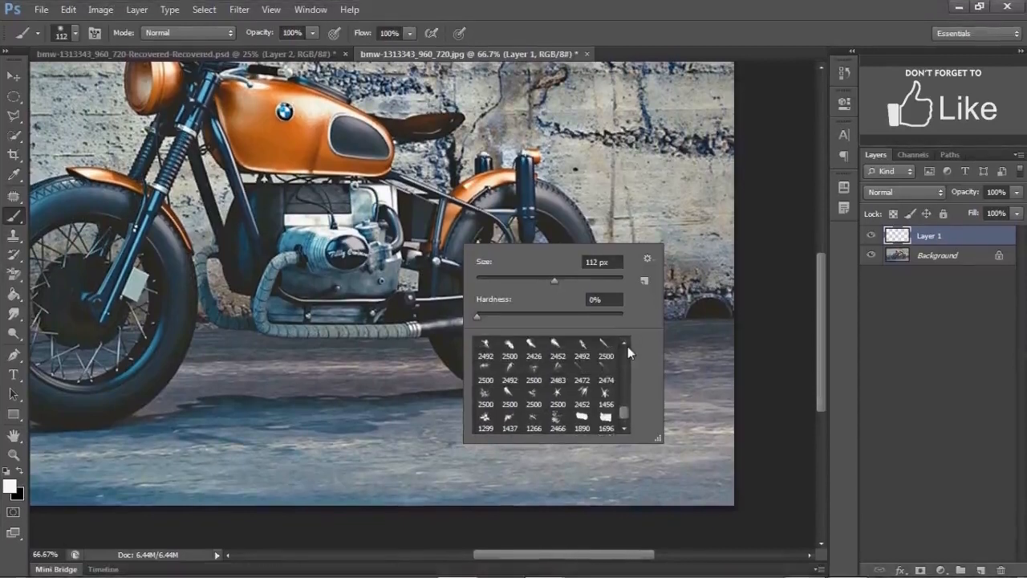
{"action": "left_click", "coordinate": [626, 345]}
{"action": "left_click", "coordinate": [558, 357]}
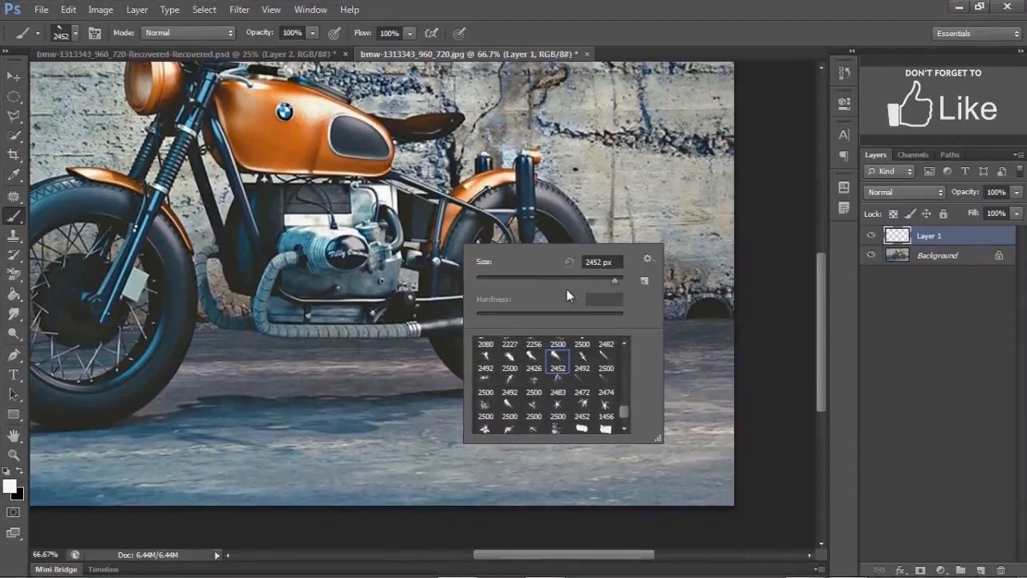
{"action": "left_click", "coordinate": [588, 262]}
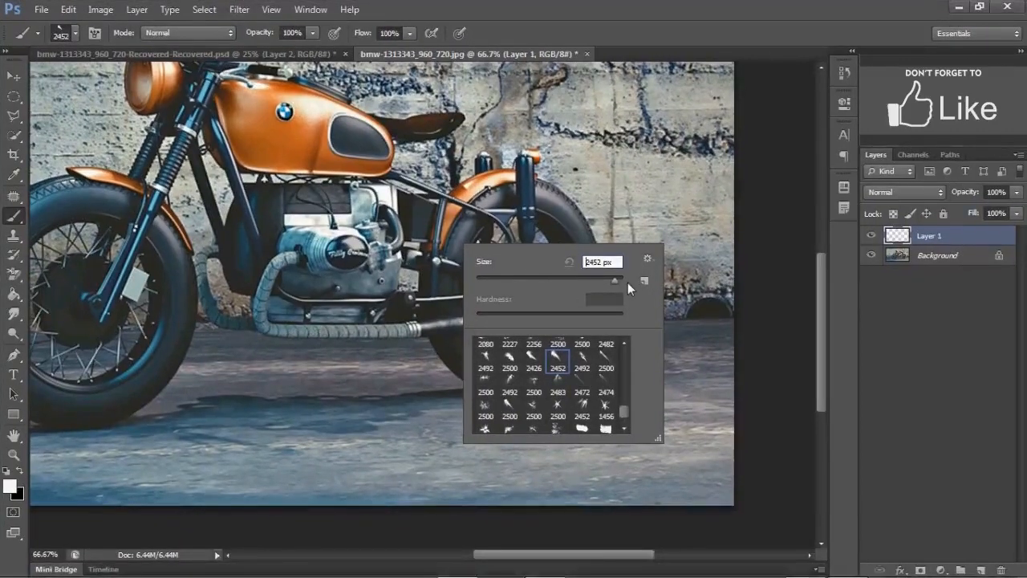
{"action": "key", "text": "Delete"}
{"action": "key", "text": "Delete"}
{"action": "key", "text": "Delete"}
{"action": "key", "text": "Delete"}
{"action": "key", "text": "Delete"}
{"action": "key", "text": "Delete"}
{"action": "key", "text": "Delete"}
{"action": "type", "text": "666"}
{"action": "key", "text": "Return"}
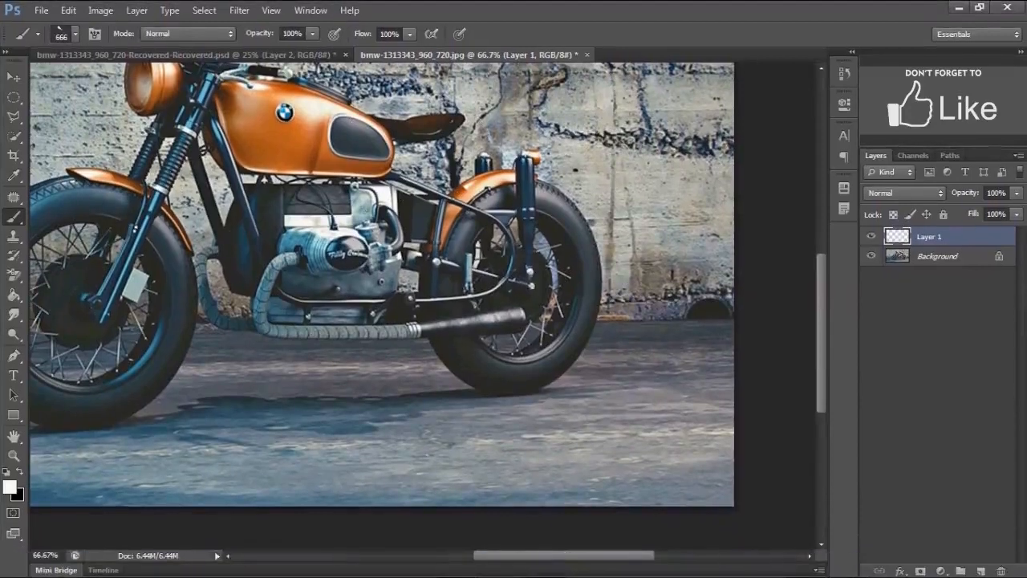
{"action": "left_click", "coordinate": [465, 339]}
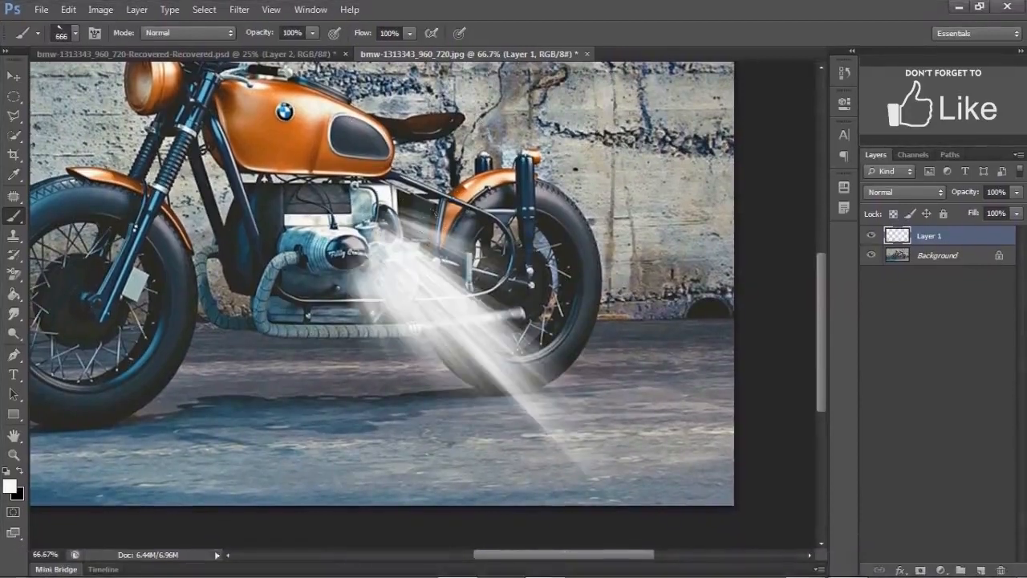
- Move, rotate and scale the smoke stroke to about 53% so it trails backward from the exhaust tip
{"action": "key", "text": "v"}
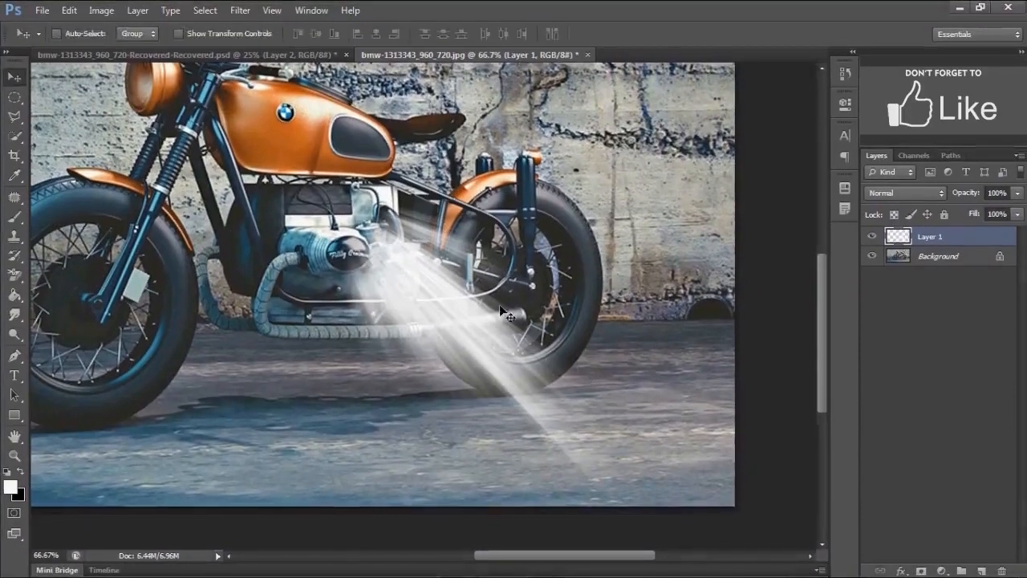
{"action": "key", "text": "ctrl+t"}
{"action": "left_click_drag", "start_coordinate": [502, 311], "coordinate": [461, 240]}
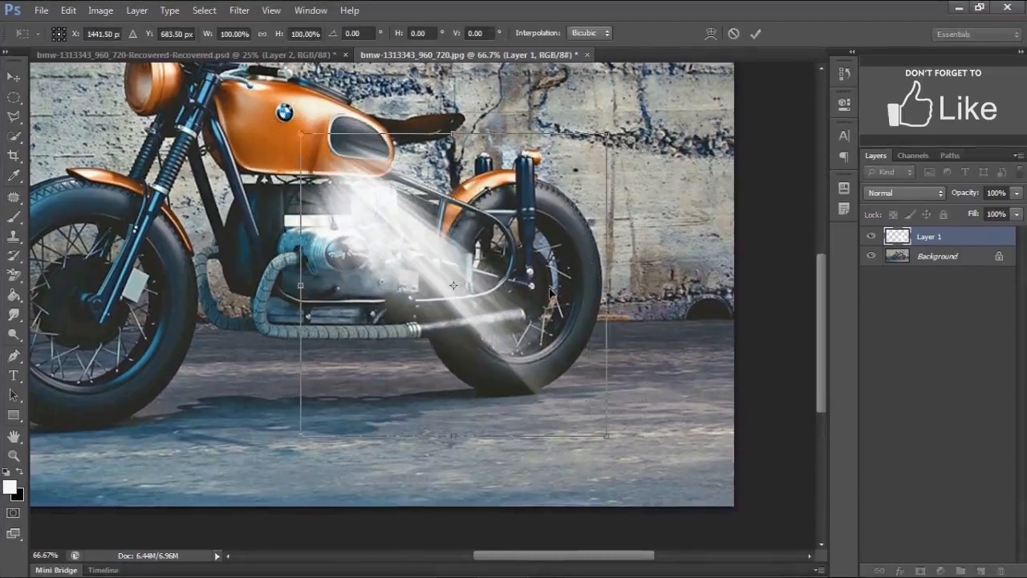
{"action": "left_click_drag", "start_coordinate": [581, 354], "coordinate": [455, 297]}
{"action": "left_click_drag", "start_coordinate": [338, 302], "coordinate": [609, 347]}
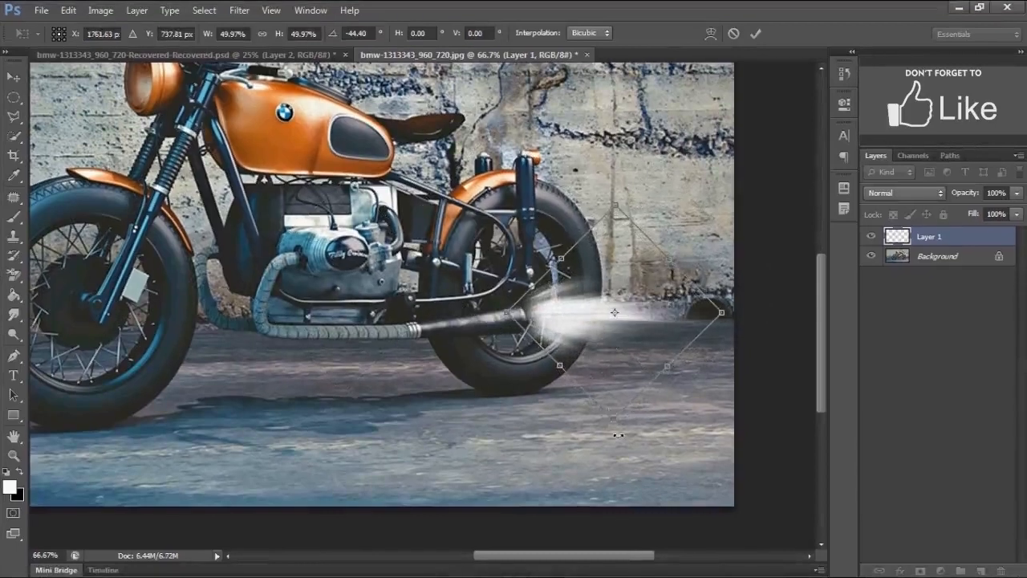
{"action": "mouse_move", "coordinate": [612, 419]}
{"action": "left_mouse_down"}
{"action": "mouse_move", "coordinate": [616, 376]}
{"action": "mouse_move", "coordinate": [613, 433]}
{"action": "left_mouse_up"}
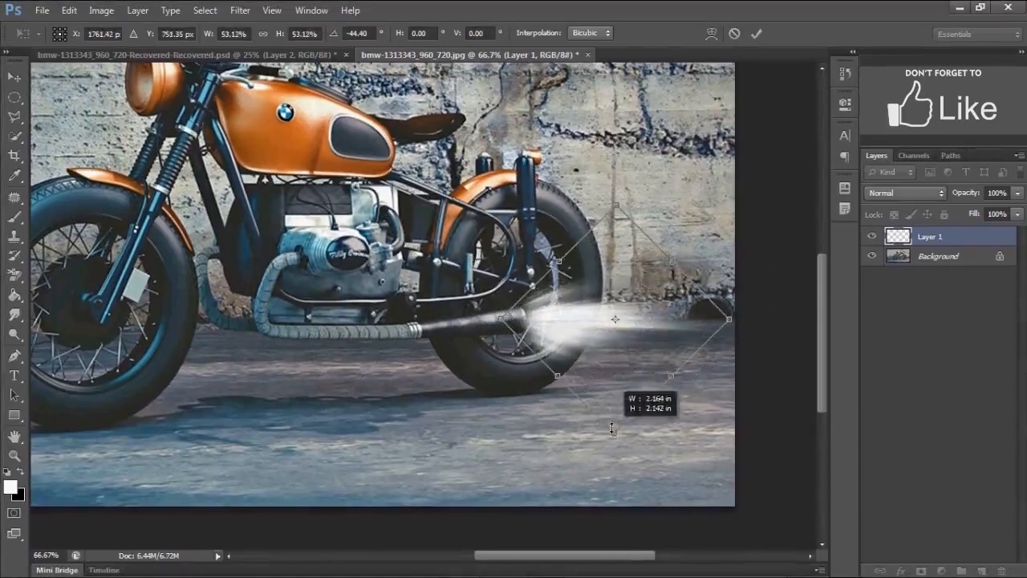
{"action": "left_click", "coordinate": [754, 32]}
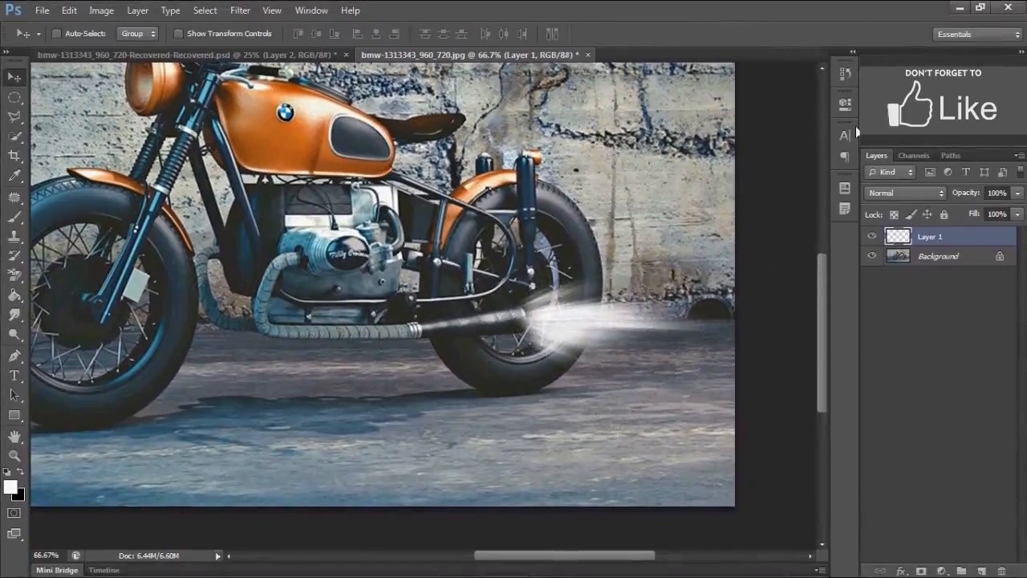
- Duplicate the smoke layer, hide the copy, and set the original Layer 1 fill to 0%
{"action": "key", "text": "ctrl+j"}
{"action": "left_click", "coordinate": [872, 236]}
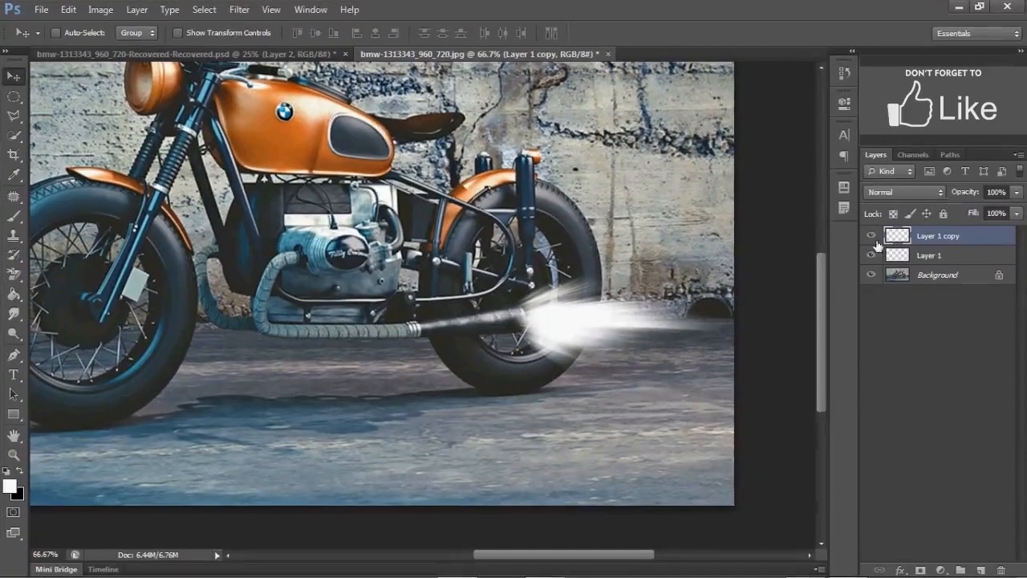
{"action": "left_click", "coordinate": [927, 256]}
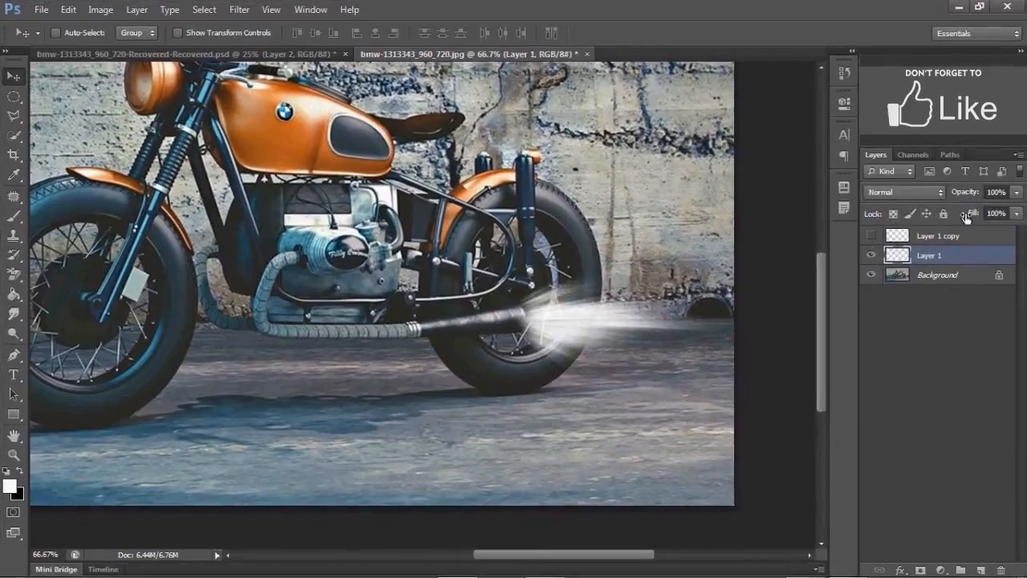
{"action": "left_click_drag", "start_coordinate": [970, 215], "coordinate": [785, 261]}
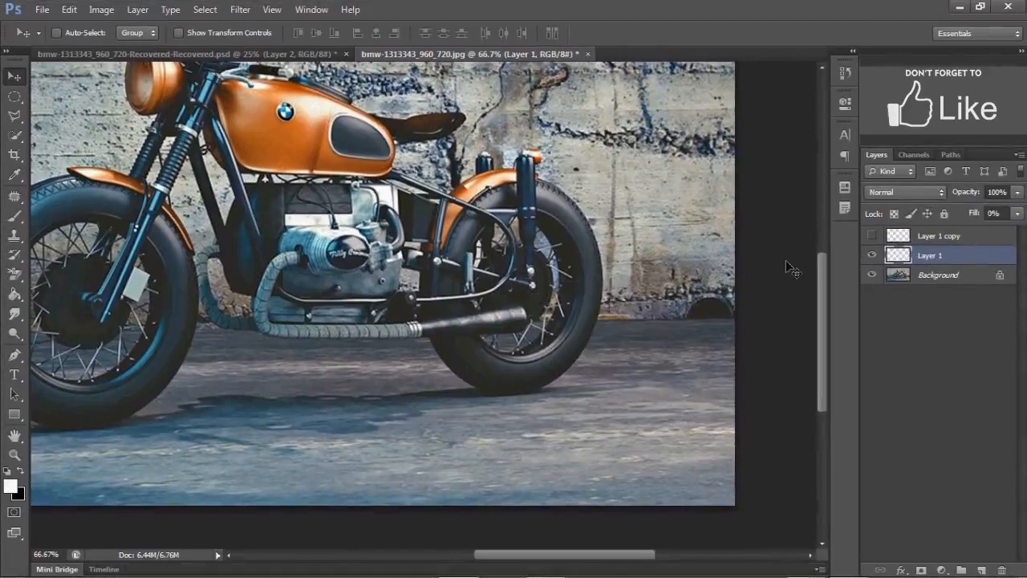
- Add a Gradient Overlay style to Layer 1 using an orange-to-yellow preset gradient
{"action": "left_click", "coordinate": [899, 568]}
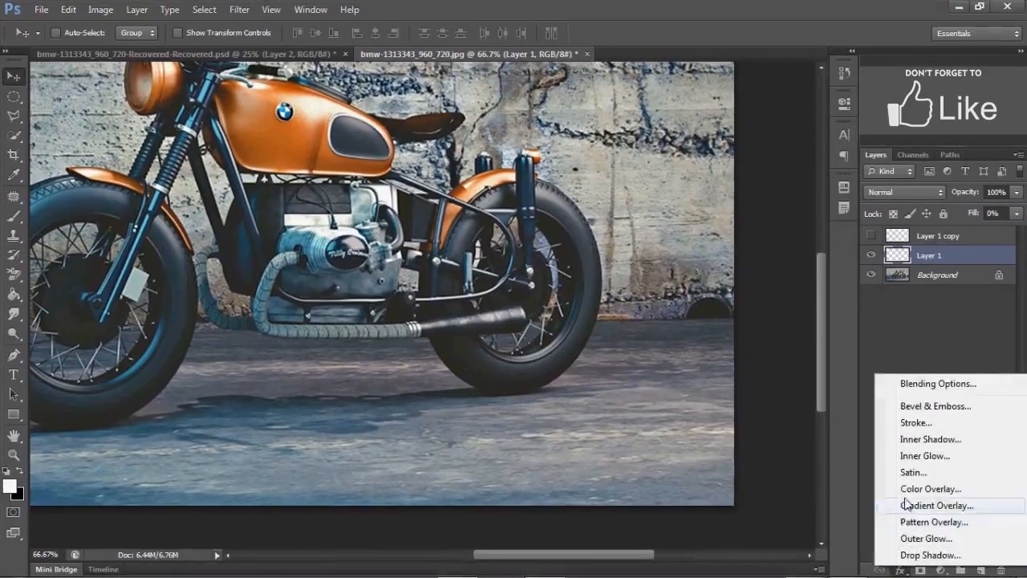
{"action": "left_click", "coordinate": [907, 505]}
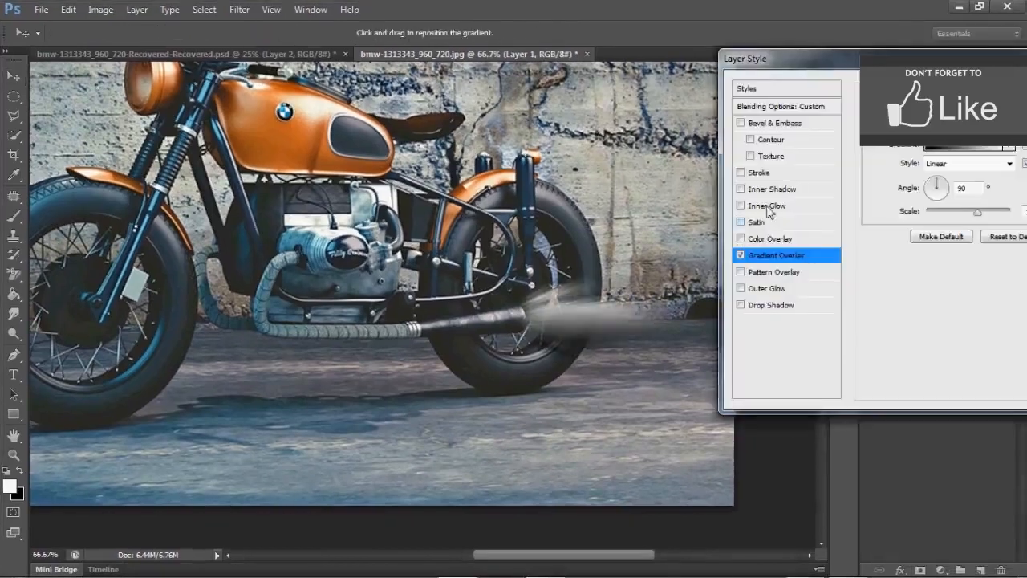
{"action": "left_click", "coordinate": [930, 148]}
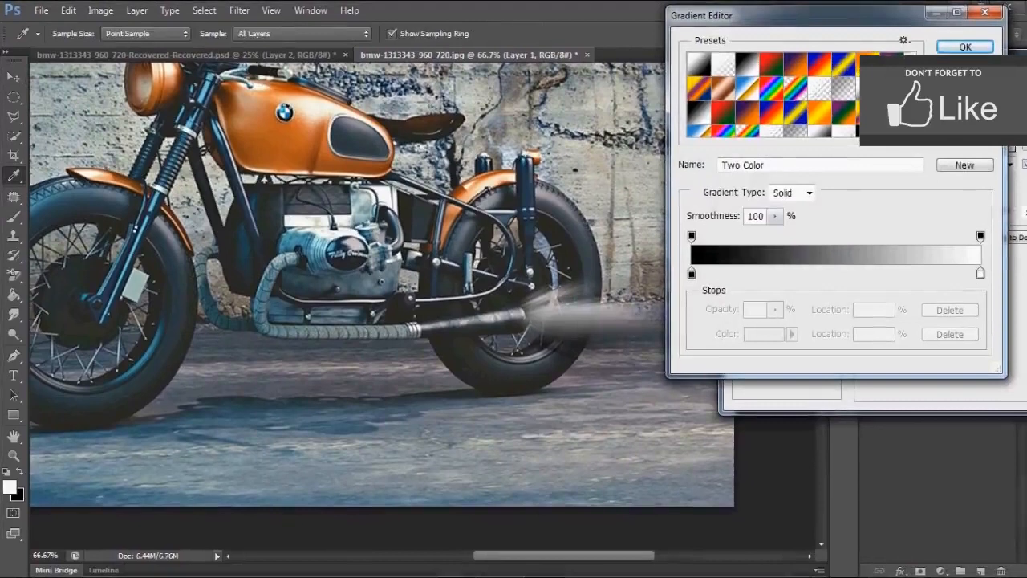
{"action": "left_click", "coordinate": [843, 66]}
{"action": "left_click", "coordinate": [966, 46]}
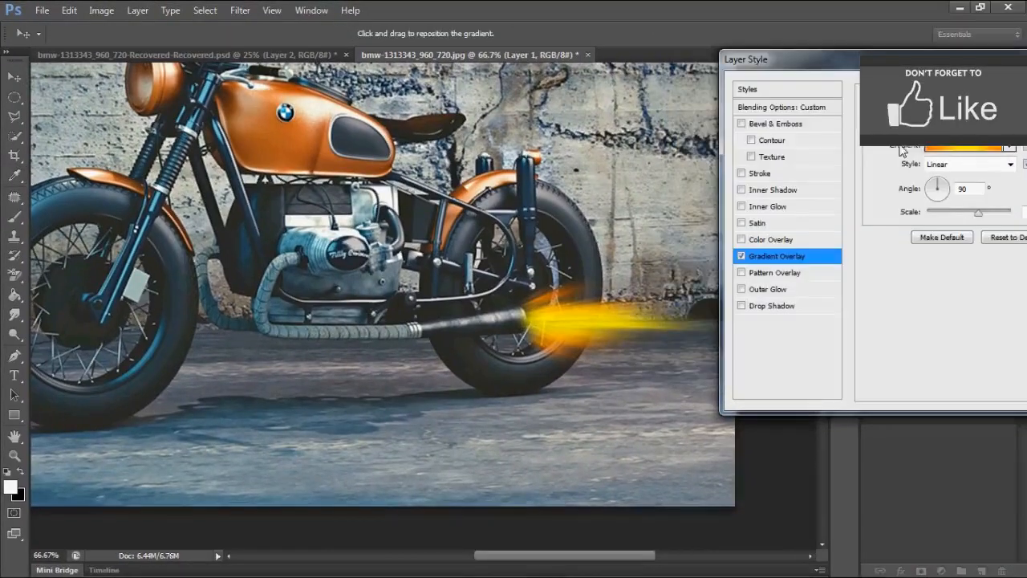
{"action": "key", "text": "Return"}
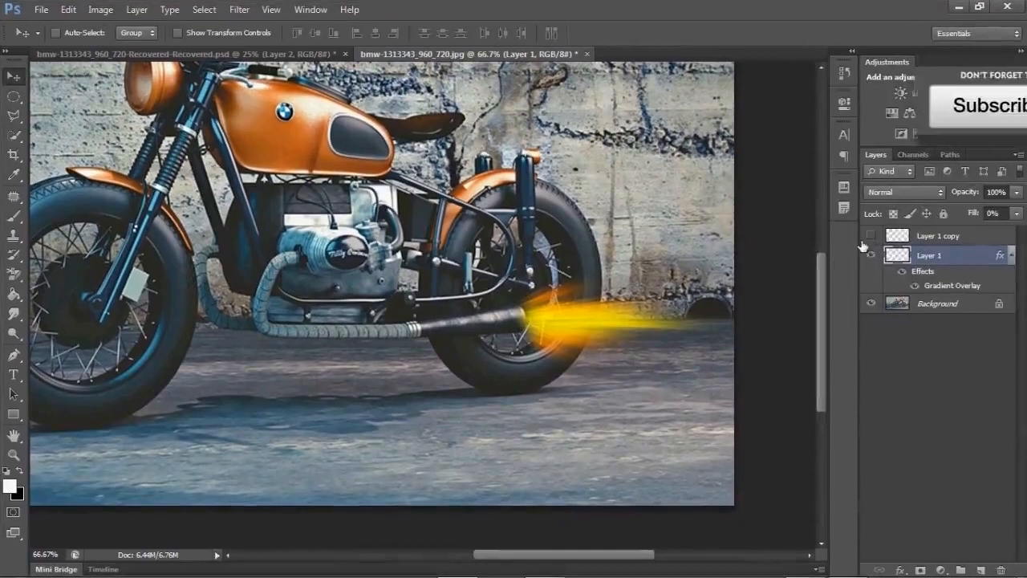
- Show Layer 1 copy and lower its fill to 56%
{"action": "left_click", "coordinate": [871, 236]}
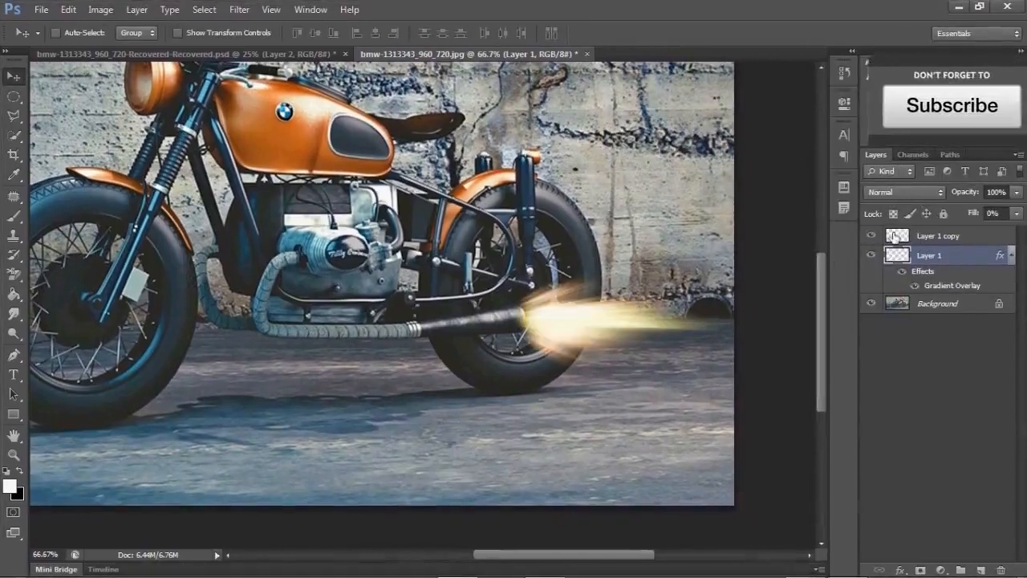
{"action": "left_click", "coordinate": [928, 235]}
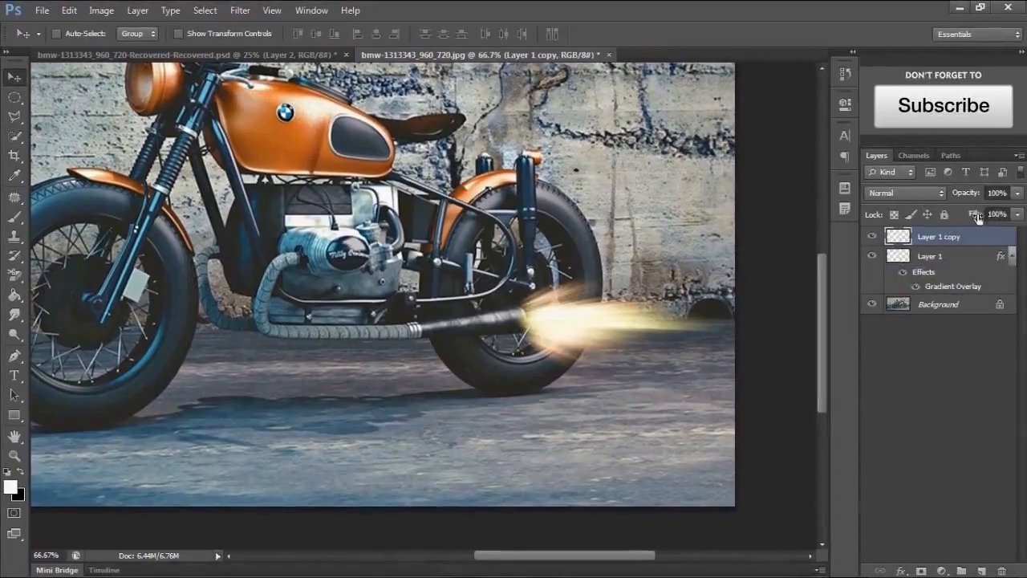
{"action": "left_click", "coordinate": [968, 213]}
{"action": "left_click_drag", "start_coordinate": [968, 212], "coordinate": [980, 207]}
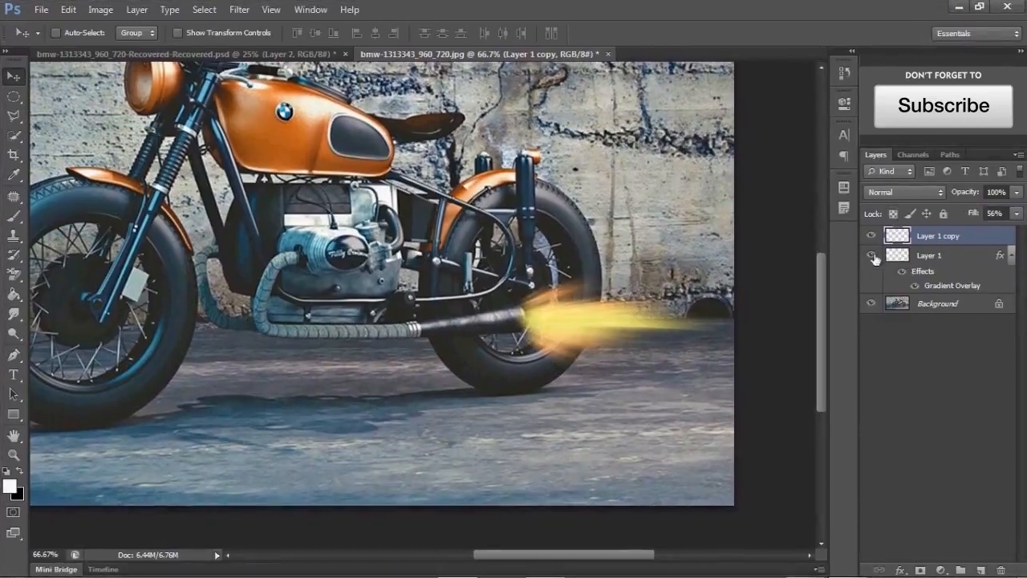
- Select both flame layers and squash them vertically into a thinner flame at the exhaust
{"action": "left_click", "coordinate": [882, 254]}
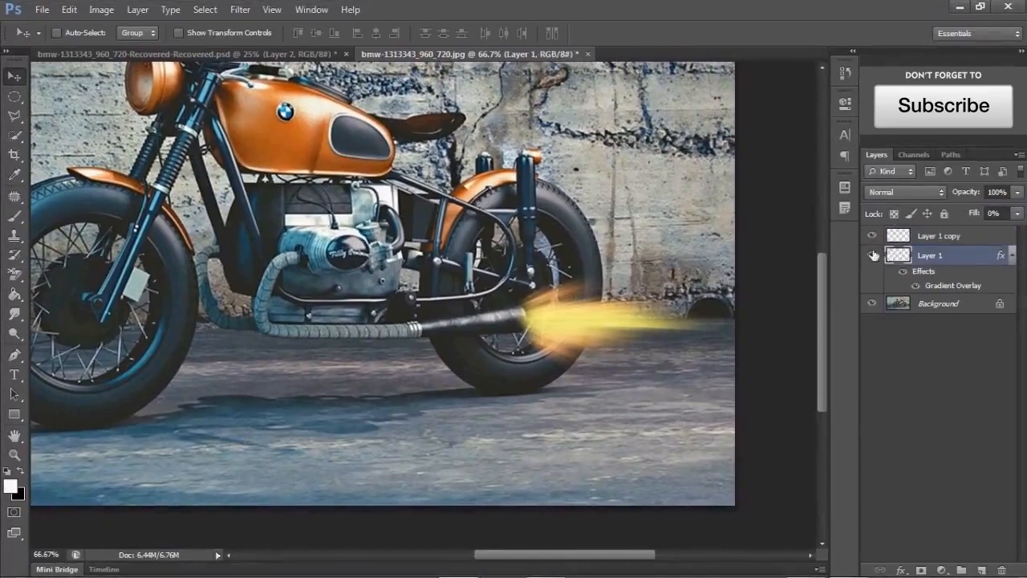
{"action": "left_click", "coordinate": [883, 237]}
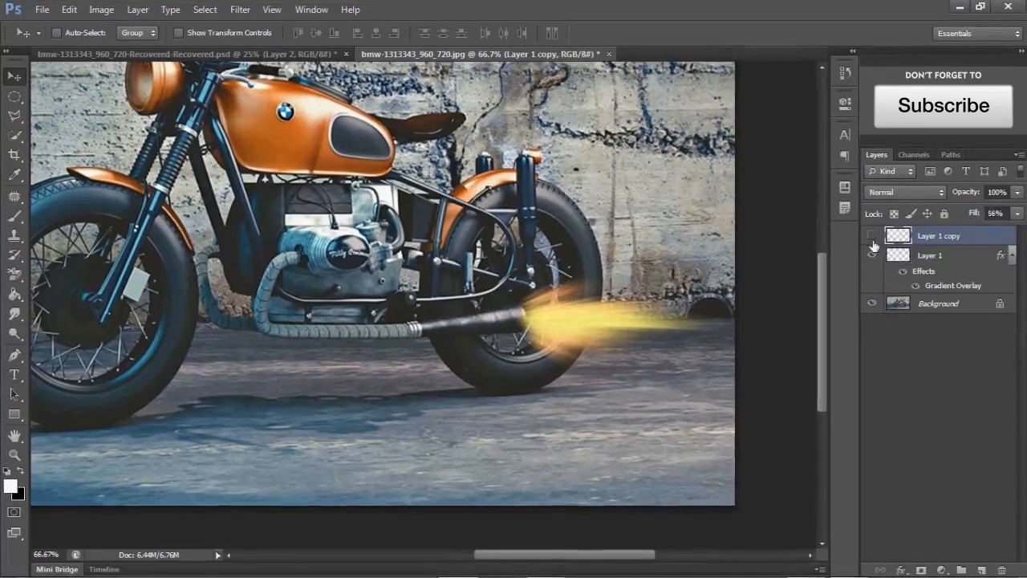
{"action": "left_click", "coordinate": [872, 237]}
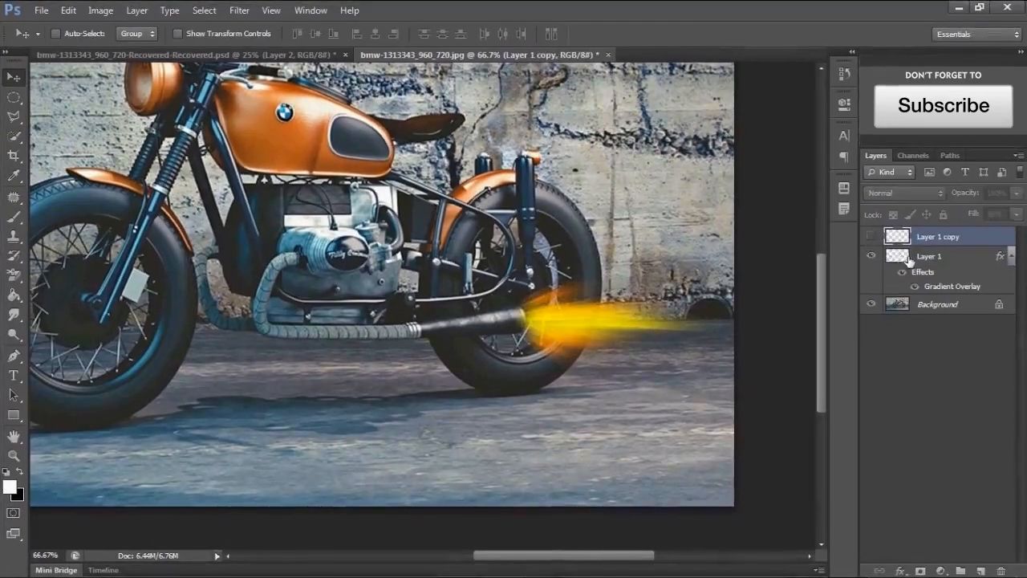
{"action": "left_click", "coordinate": [872, 236]}
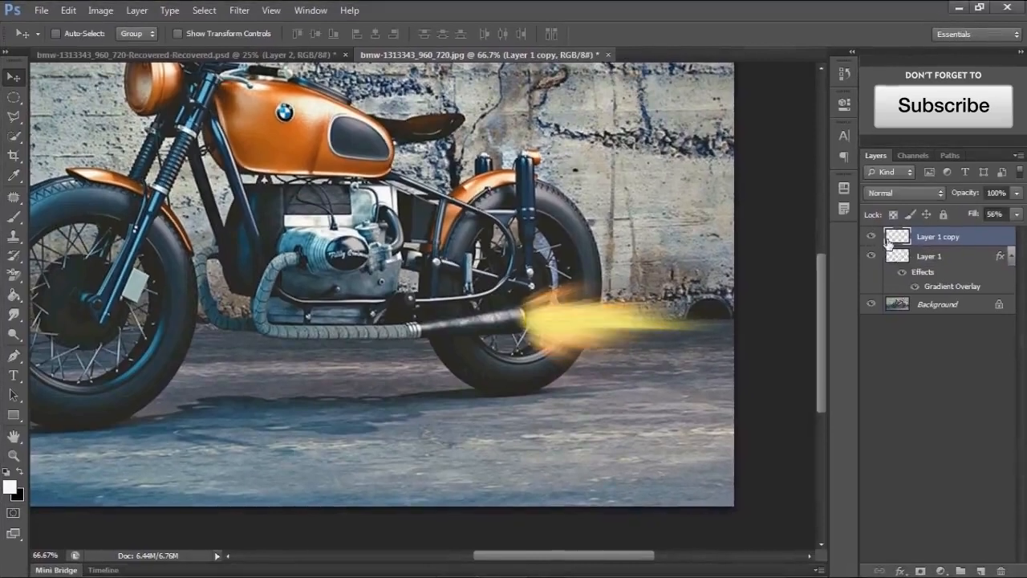
{"action": "left_click", "coordinate": [898, 254], "text": "shift"}
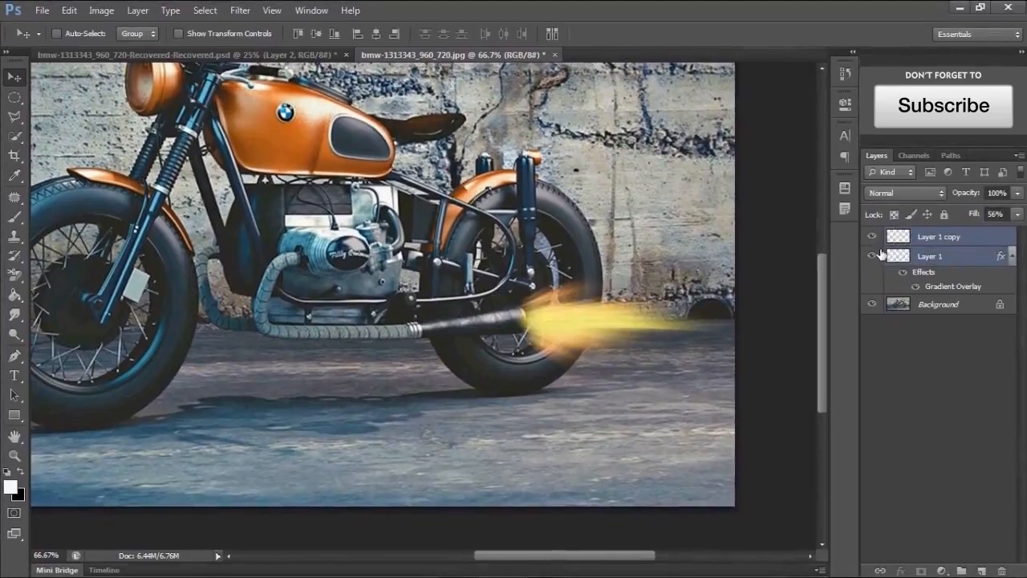
{"action": "key", "text": "ctrl+t"}
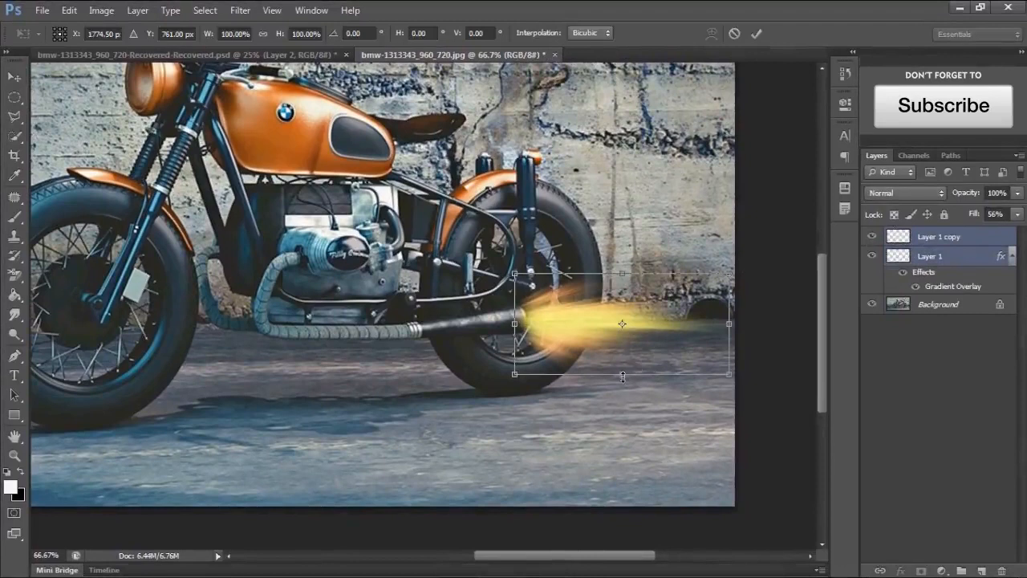
{"action": "left_click_drag", "start_coordinate": [622, 375], "coordinate": [627, 325]}
{"action": "key", "text": "Return"}
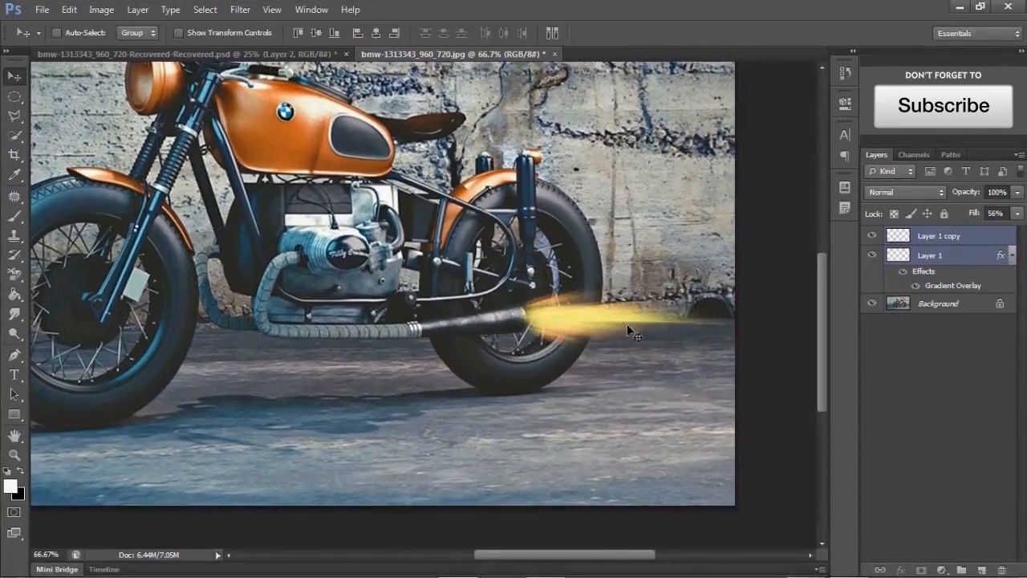
- Select Layer 1 and add a black Solid Color fill layer above it
{"action": "left_click", "coordinate": [922, 256]}
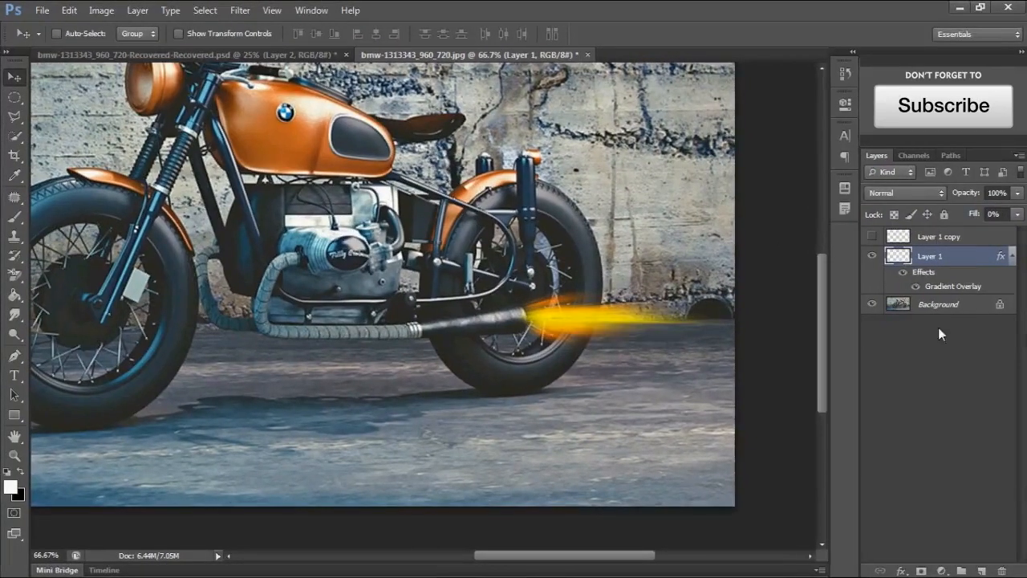
{"action": "key", "text": "ctrl+0"}
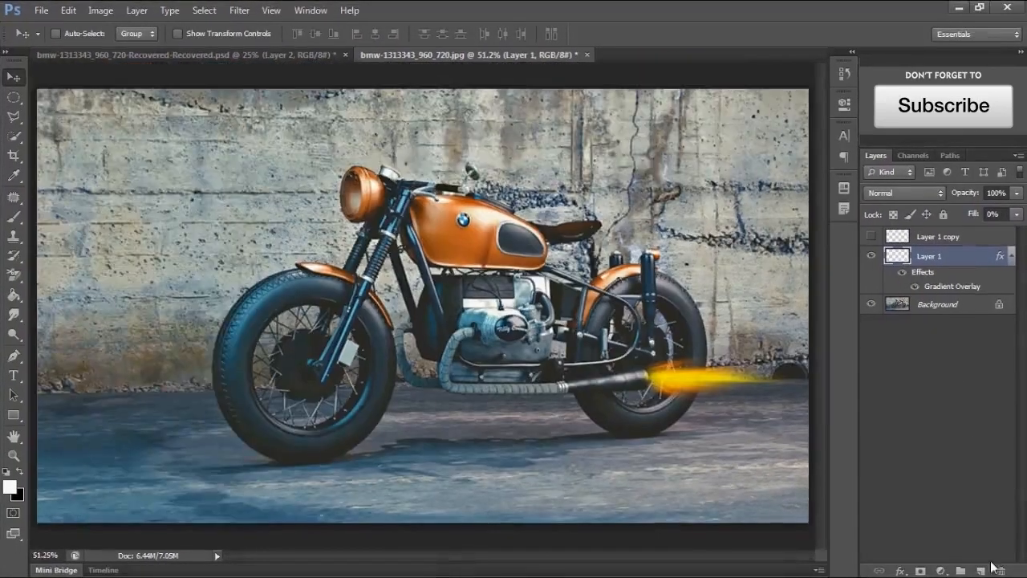
{"action": "left_click", "coordinate": [941, 571]}
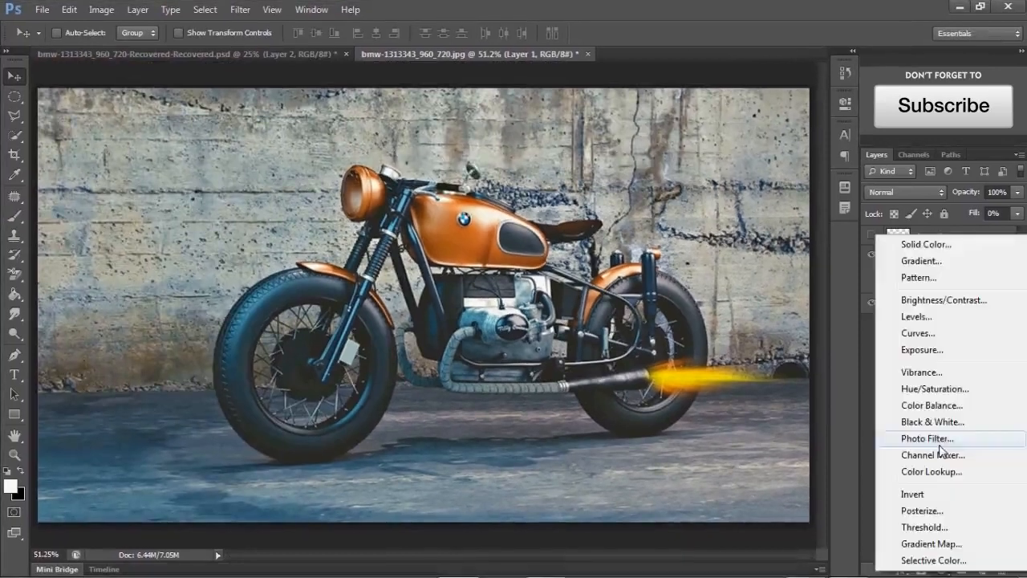
{"action": "left_click", "coordinate": [934, 249]}
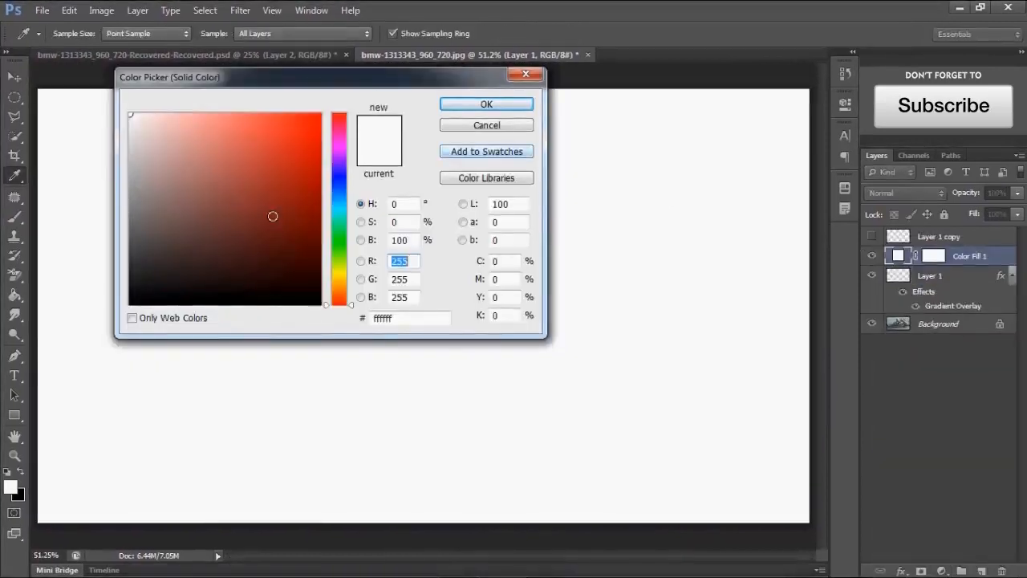
{"action": "left_click_drag", "start_coordinate": [270, 213], "coordinate": [367, 329]}
{"action": "left_click", "coordinate": [514, 106]}
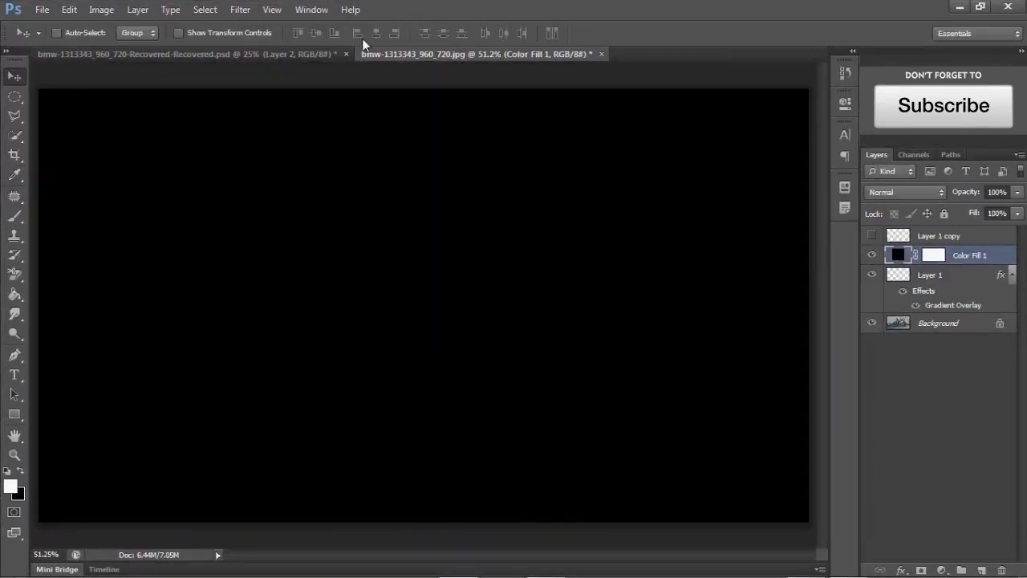
- Apply a Lens Flare render filter with Movie Prime lens type to the color fill layer
{"action": "left_click", "coordinate": [238, 10]}
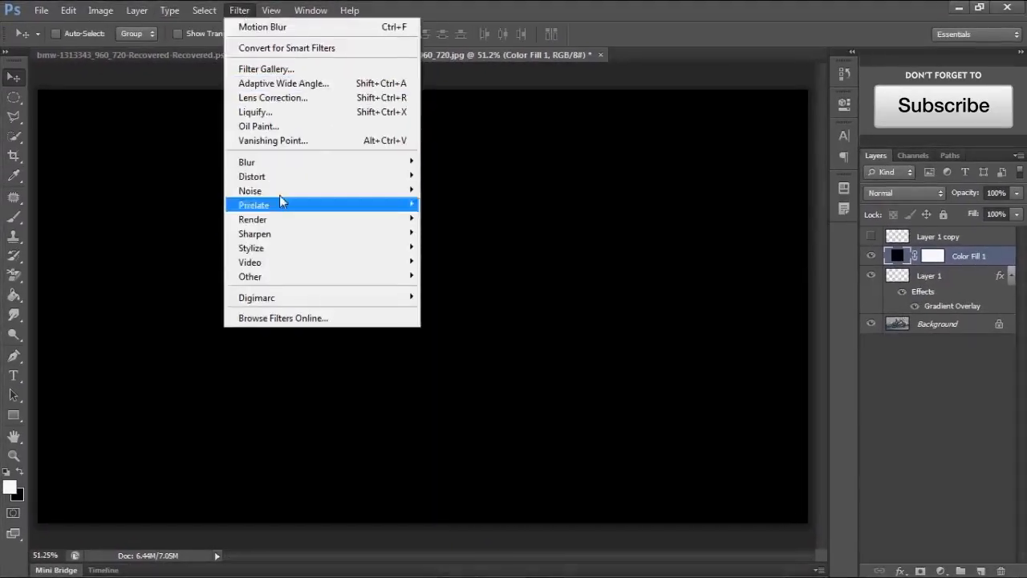
{"action": "mouse_move", "coordinate": [289, 225]}
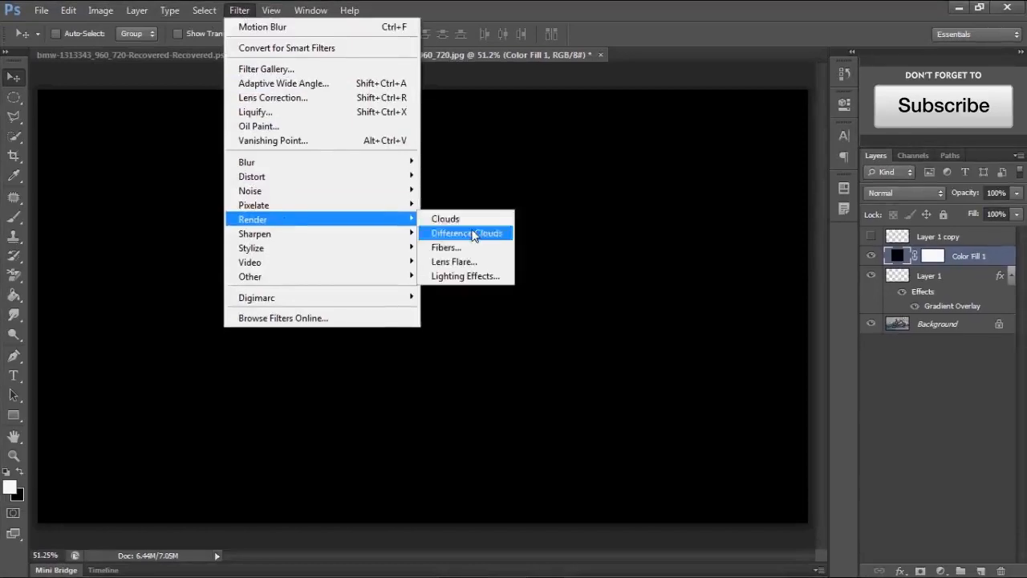
{"action": "left_click", "coordinate": [507, 260]}
{"action": "left_click", "coordinate": [506, 236]}
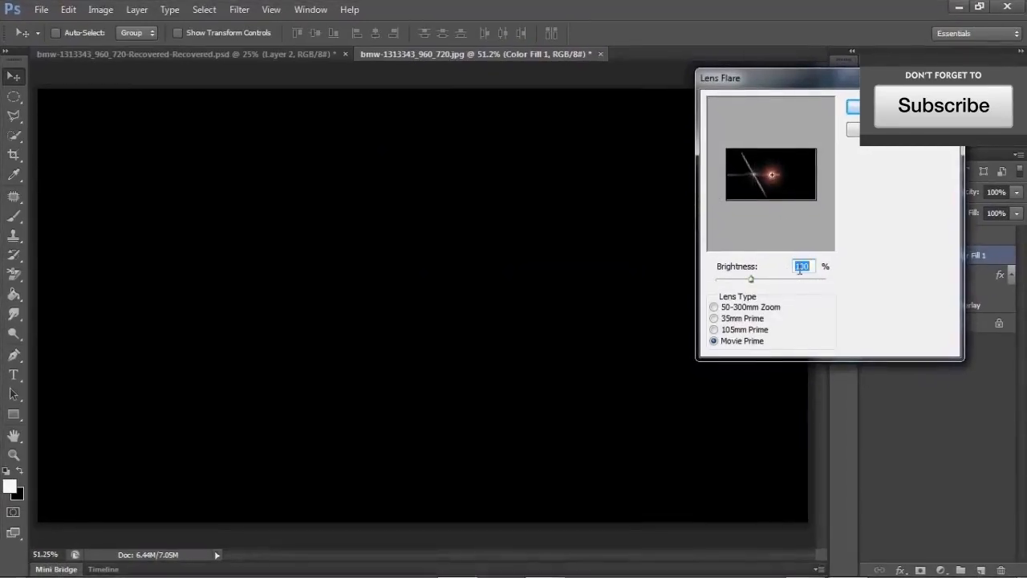
{"action": "left_click", "coordinate": [887, 107]}
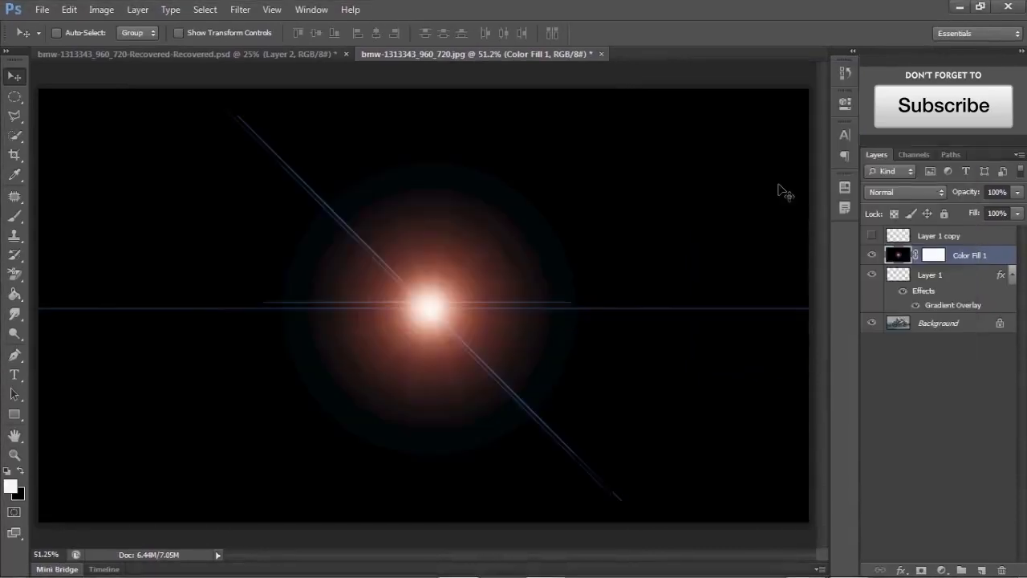
- Set the flare layer's blend mode to Screen and move the flare toward the rear wheel
{"action": "left_click", "coordinate": [885, 196]}
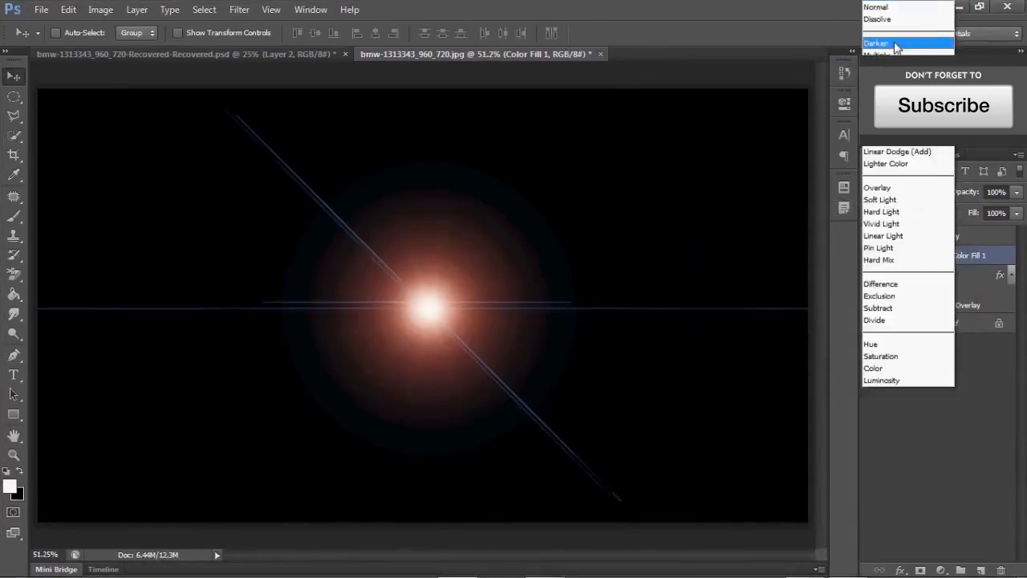
{"action": "left_click", "coordinate": [882, 127]}
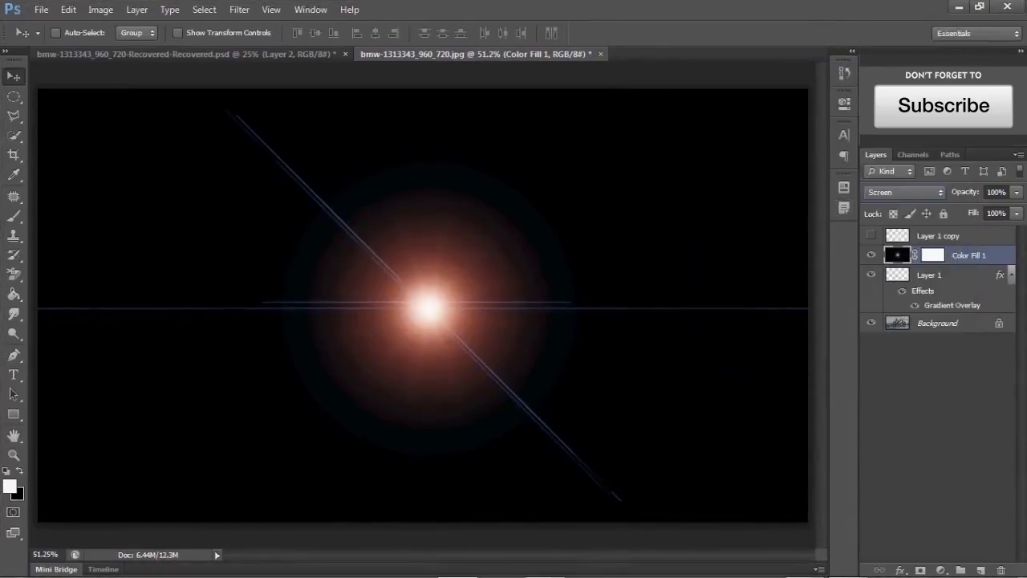
{"action": "left_click_drag", "start_coordinate": [413, 323], "coordinate": [611, 343]}
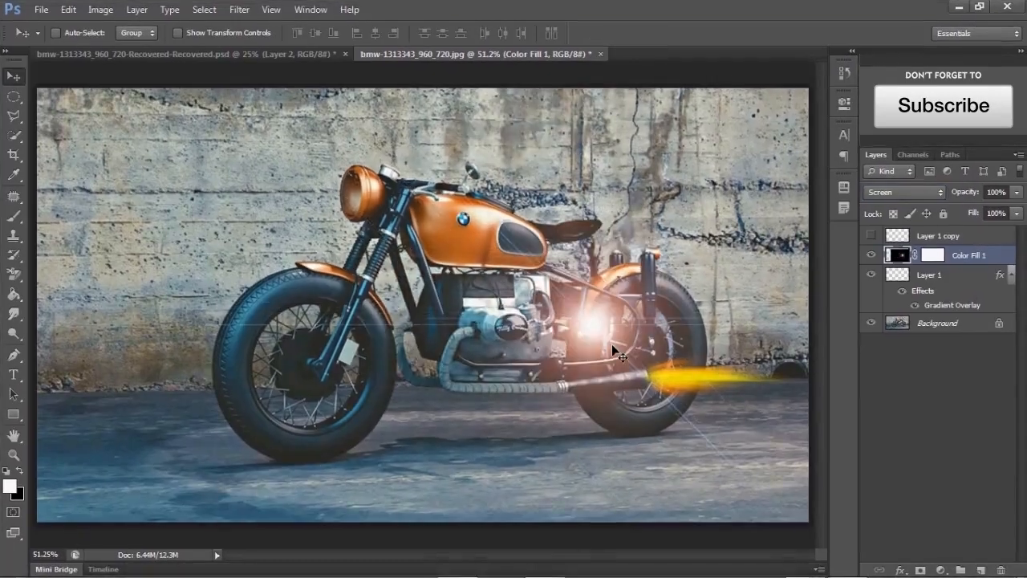
- Free-transform the flare to about 33.5% size, rotated about -21.85°, centred on the exhaust tip
{"action": "key", "text": "ctrl+t"}
{"action": "left_click_drag", "start_coordinate": [639, 311], "coordinate": [639, 332]}
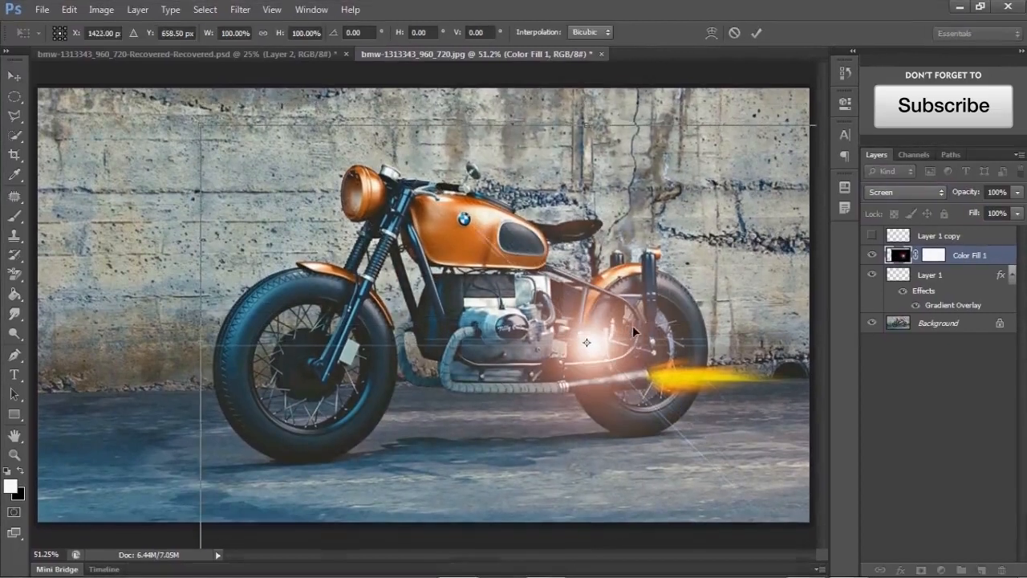
{"action": "left_click_drag", "start_coordinate": [196, 128], "coordinate": [479, 342]}
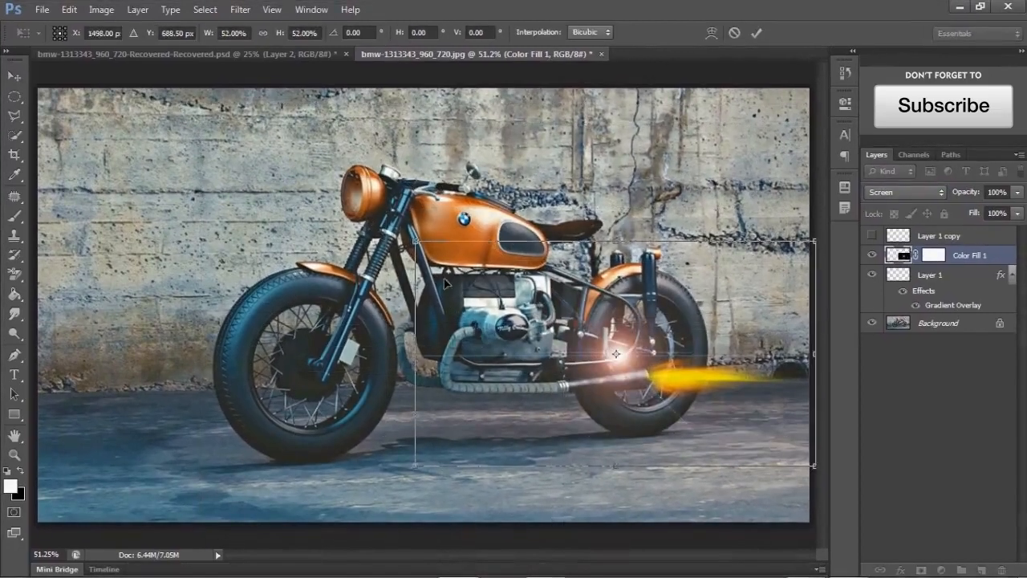
{"action": "left_click_drag", "start_coordinate": [416, 242], "coordinate": [550, 365]}
{"action": "left_click_drag", "start_coordinate": [664, 435], "coordinate": [632, 401]}
{"action": "left_click_drag", "start_coordinate": [783, 469], "coordinate": [766, 412]}
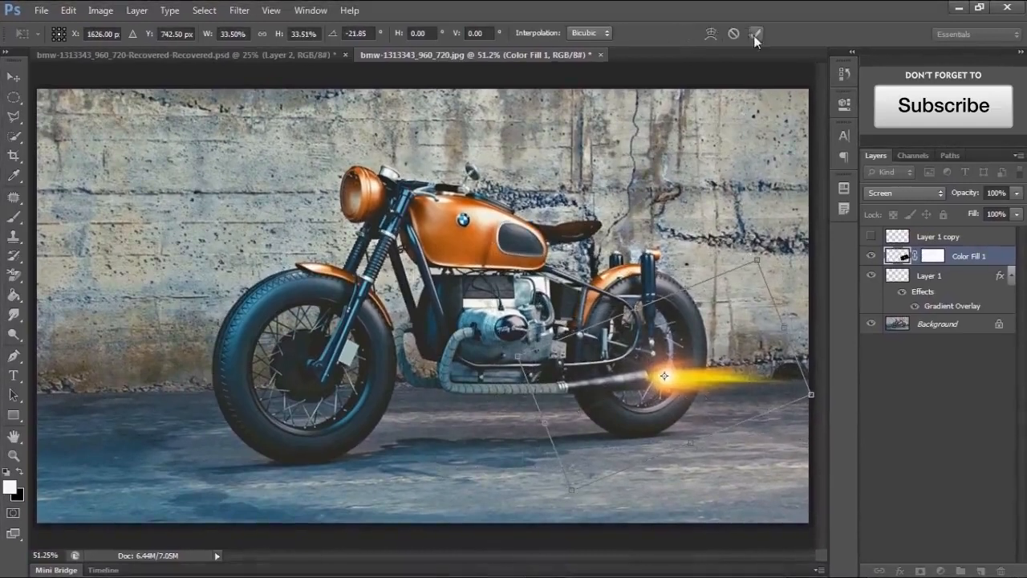
{"action": "left_click", "coordinate": [755, 32]}
- Stretch the flare horizontally to about 153% width and reposition it on the exhaust tip
{"action": "key", "text": "ctrl+t"}
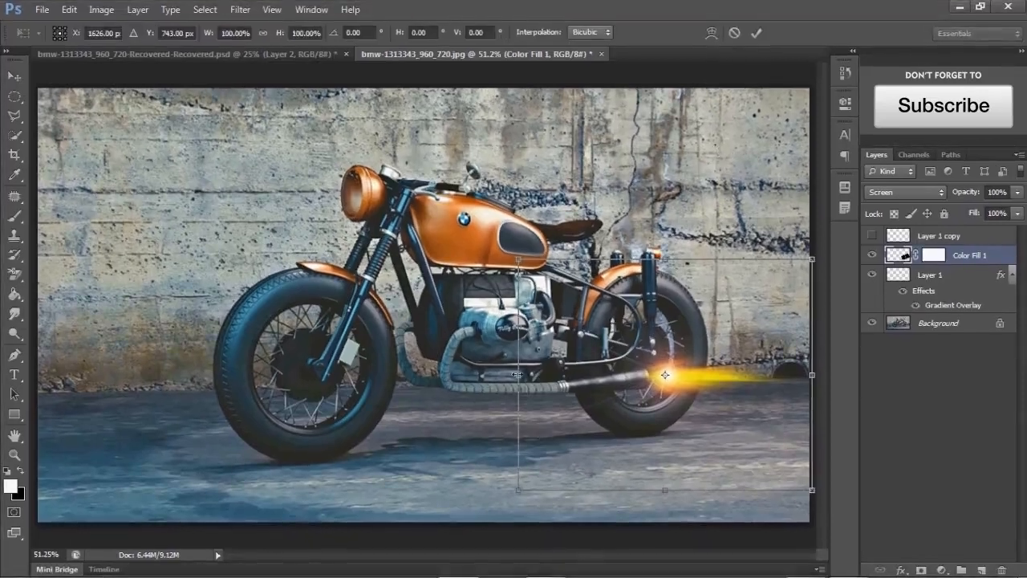
{"action": "left_click_drag", "start_coordinate": [518, 374], "coordinate": [363, 411]}
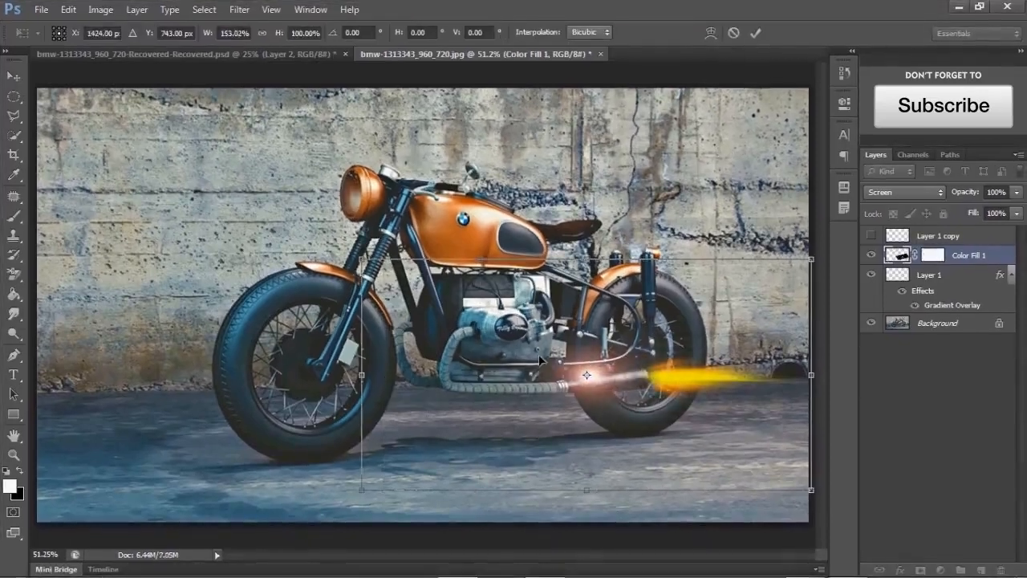
{"action": "left_click_drag", "start_coordinate": [593, 372], "coordinate": [655, 374]}
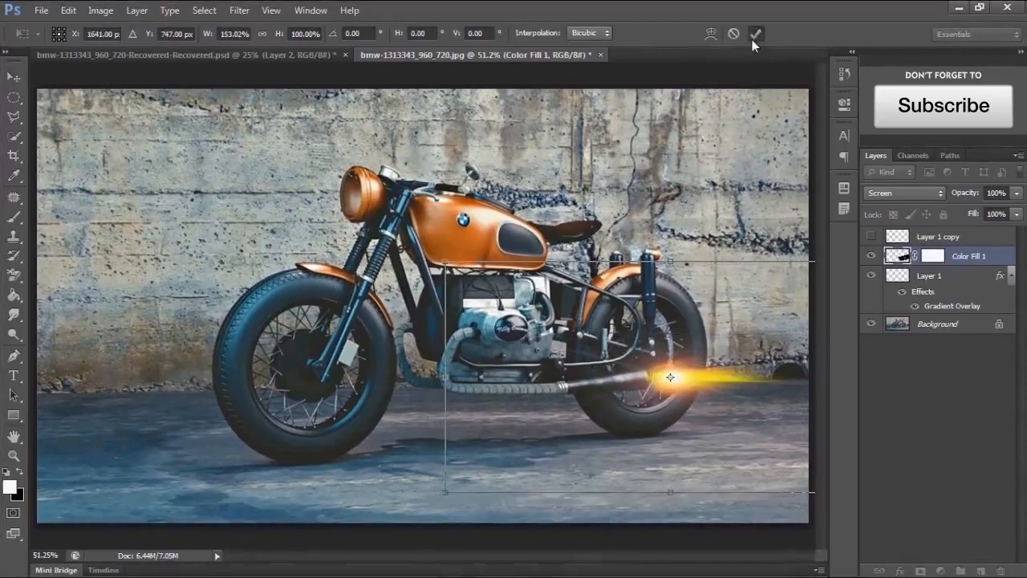
{"action": "left_click", "coordinate": [753, 34]}
- Apply Levels to the flare layer with the black input level raised to 61
{"action": "key", "text": "ctrl+l"}
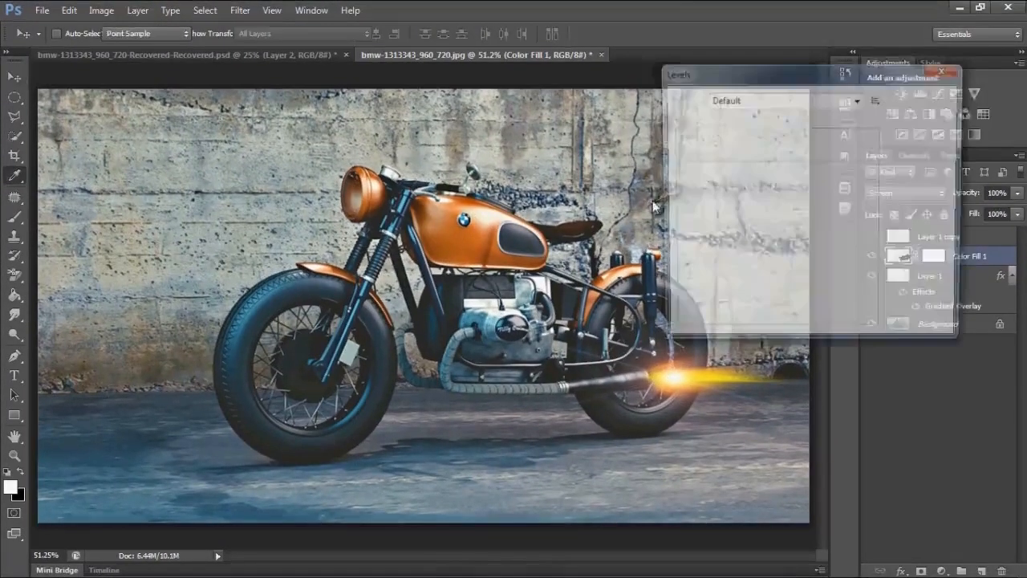
{"action": "left_click_drag", "start_coordinate": [704, 78], "coordinate": [724, 37]}
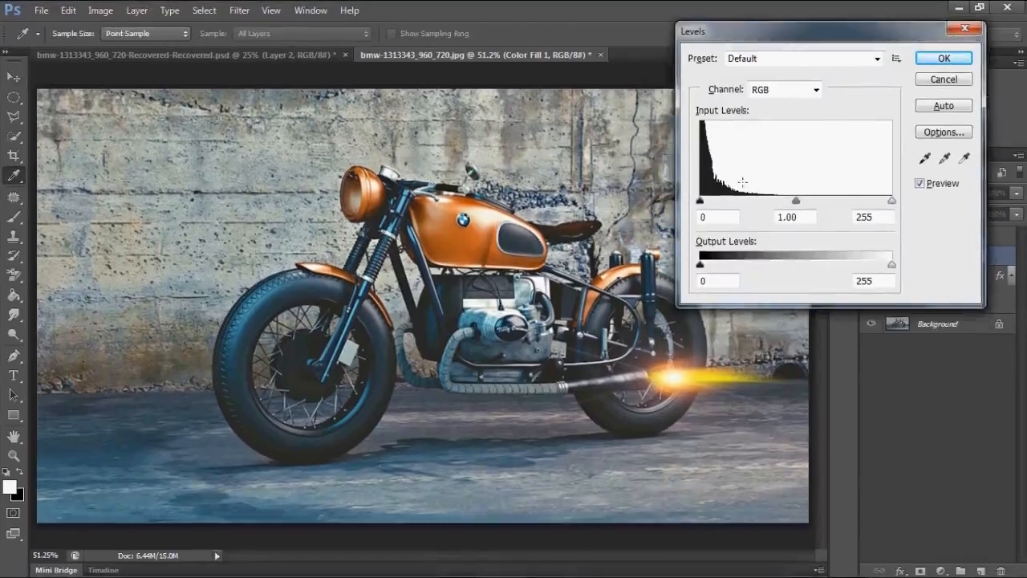
{"action": "left_click_drag", "start_coordinate": [700, 200], "coordinate": [746, 205]}
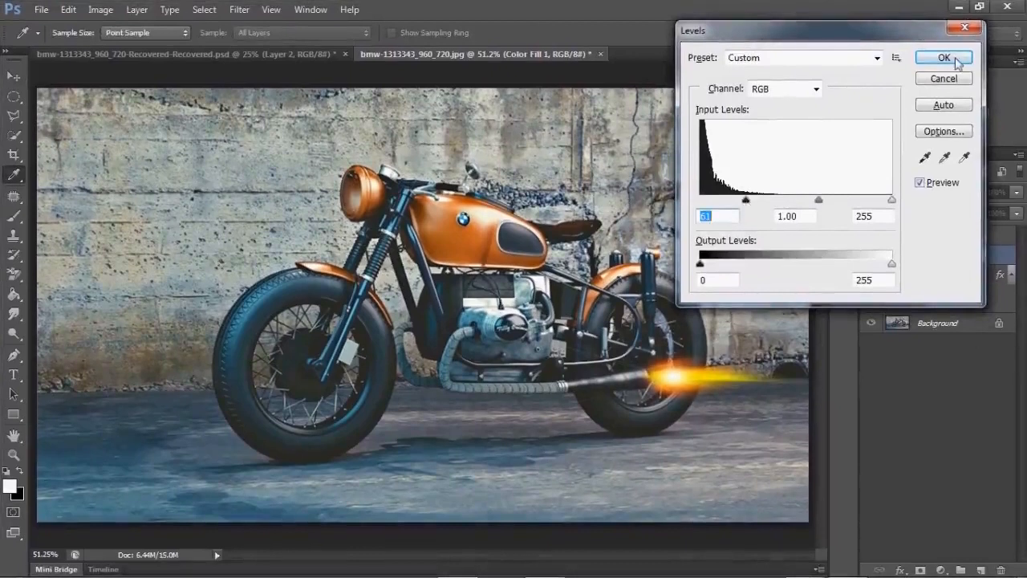
{"action": "left_click", "coordinate": [943, 57]}
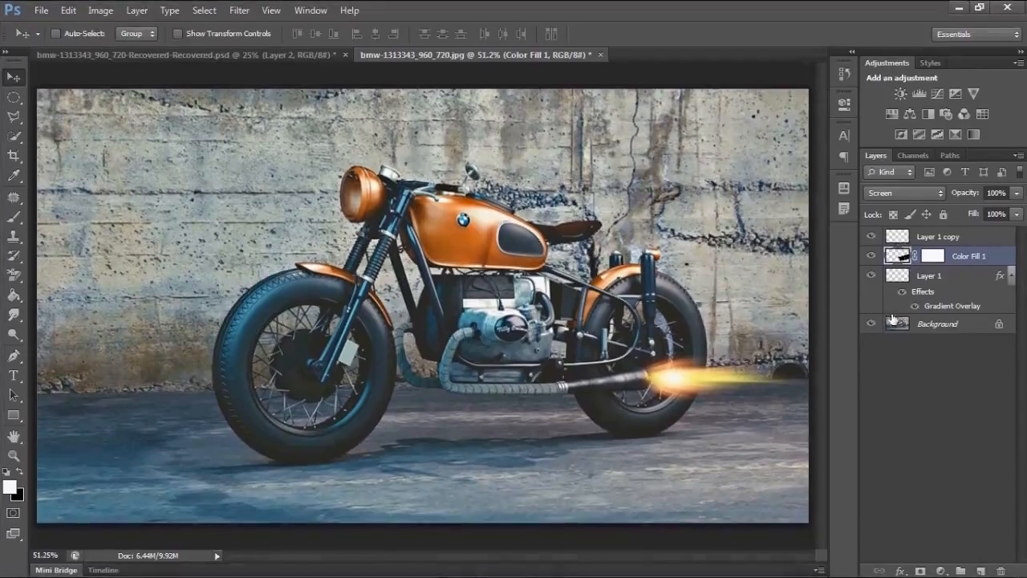
- On the Background layer, make an elliptical selection around the front wheel and copy it to a new layer
{"action": "left_click", "coordinate": [1012, 276]}
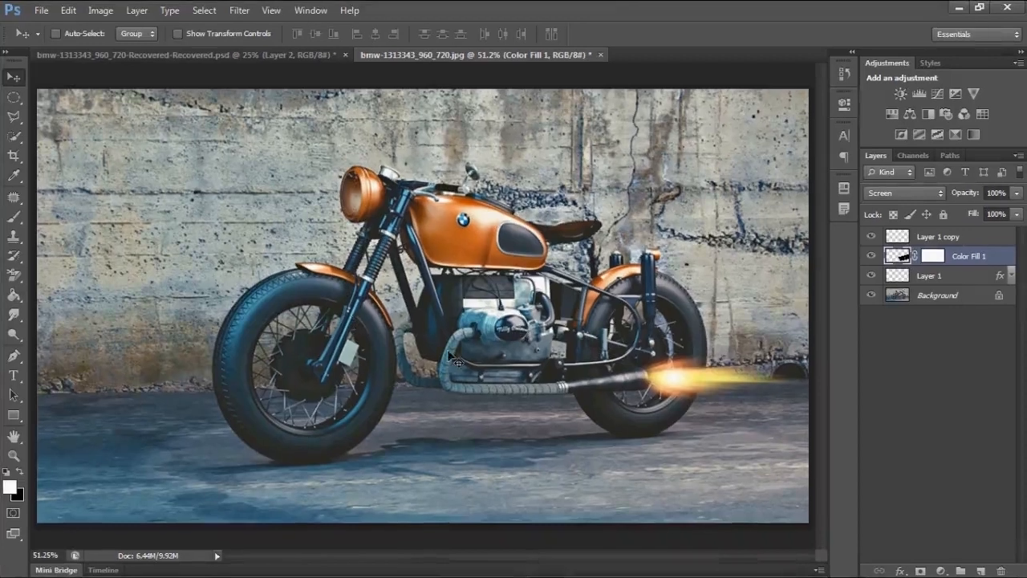
{"action": "left_click", "coordinate": [937, 295]}
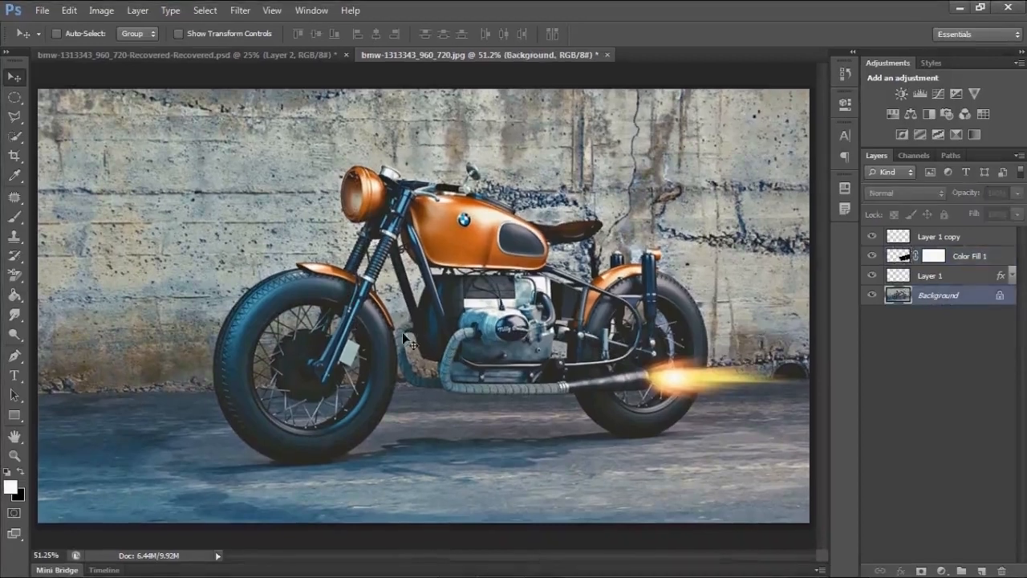
{"action": "left_click", "coordinate": [14, 97]}
{"action": "left_click_drag", "start_coordinate": [276, 276], "coordinate": [360, 339]}
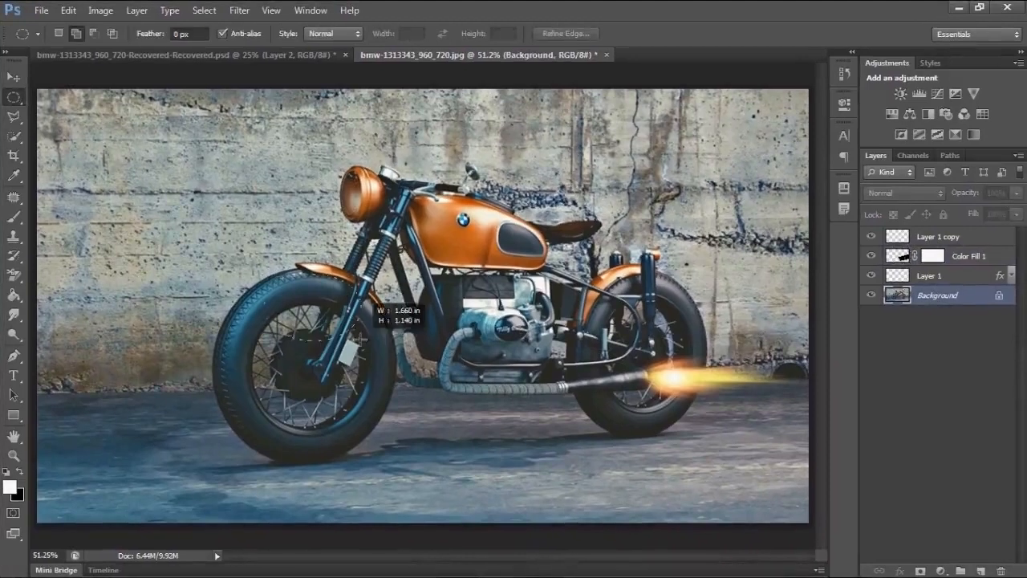
{"action": "left_click_drag", "start_coordinate": [433, 442], "coordinate": [396, 466]}
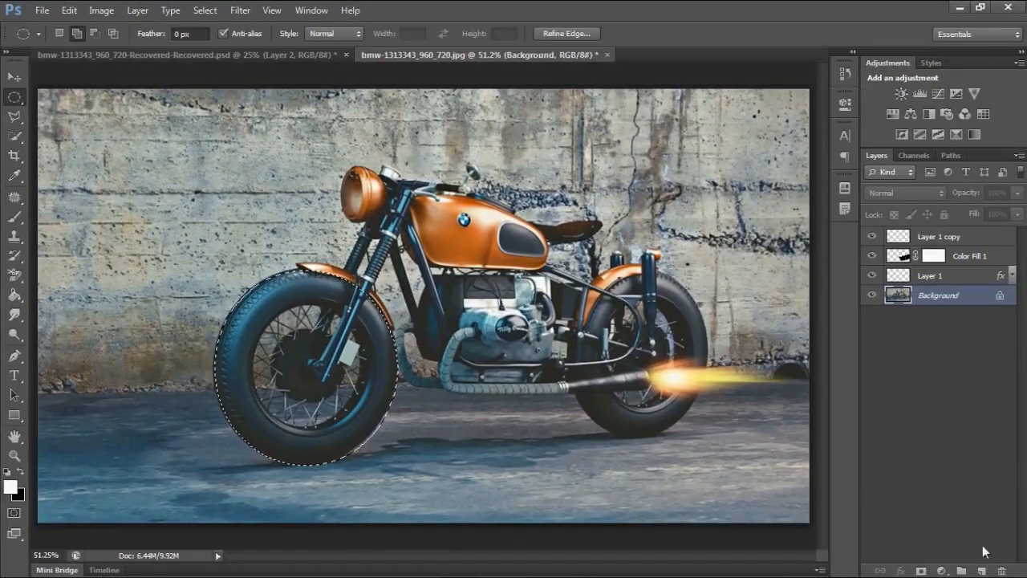
{"action": "key", "text": "ctrl+j"}
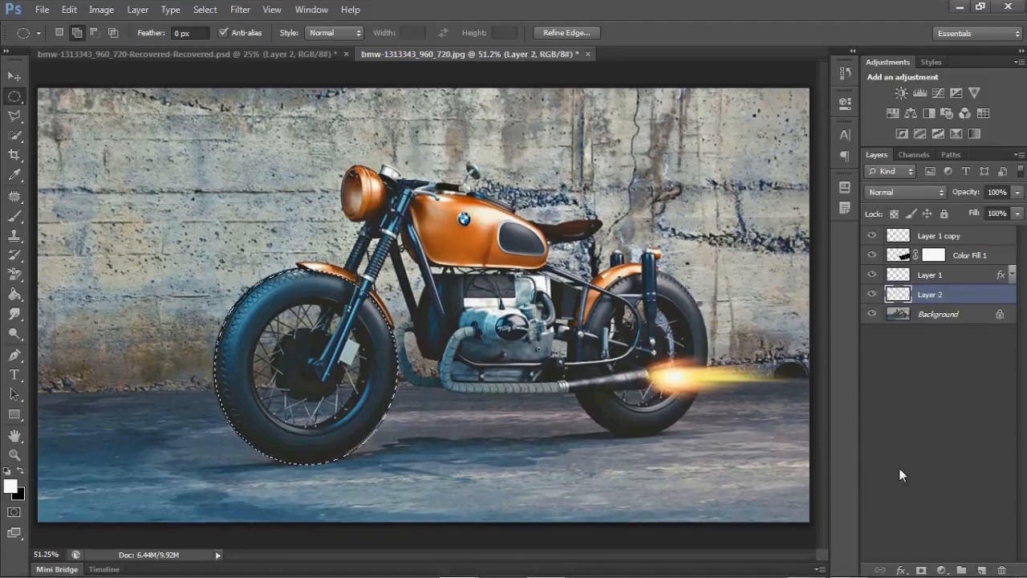
- Toggle the Background and Layer 2 visibility to check the copied wheel
{"action": "left_click", "coordinate": [872, 314]}
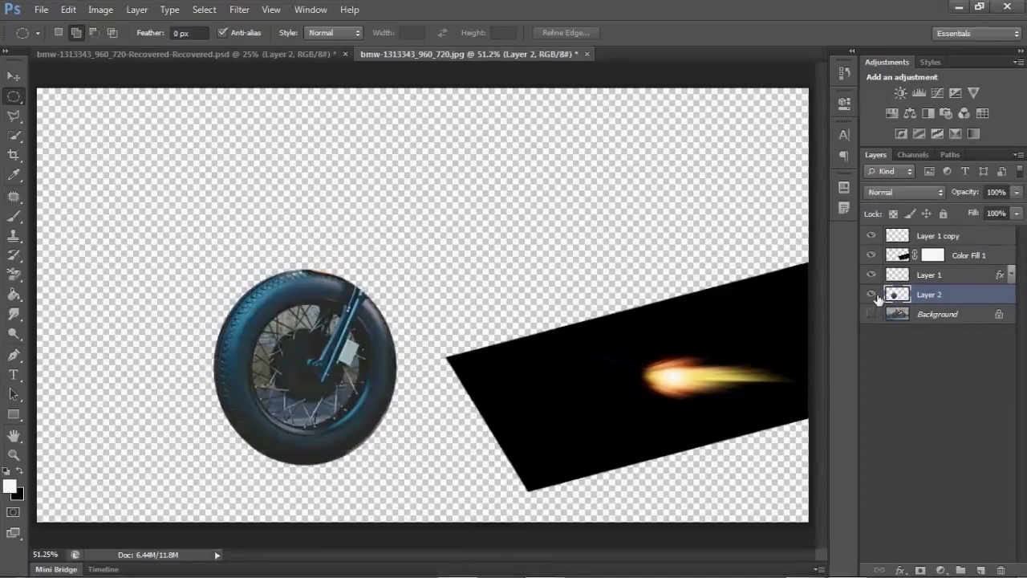
{"action": "left_click", "coordinate": [872, 294]}
{"action": "left_click", "coordinate": [872, 294]}
{"action": "left_click", "coordinate": [872, 315]}
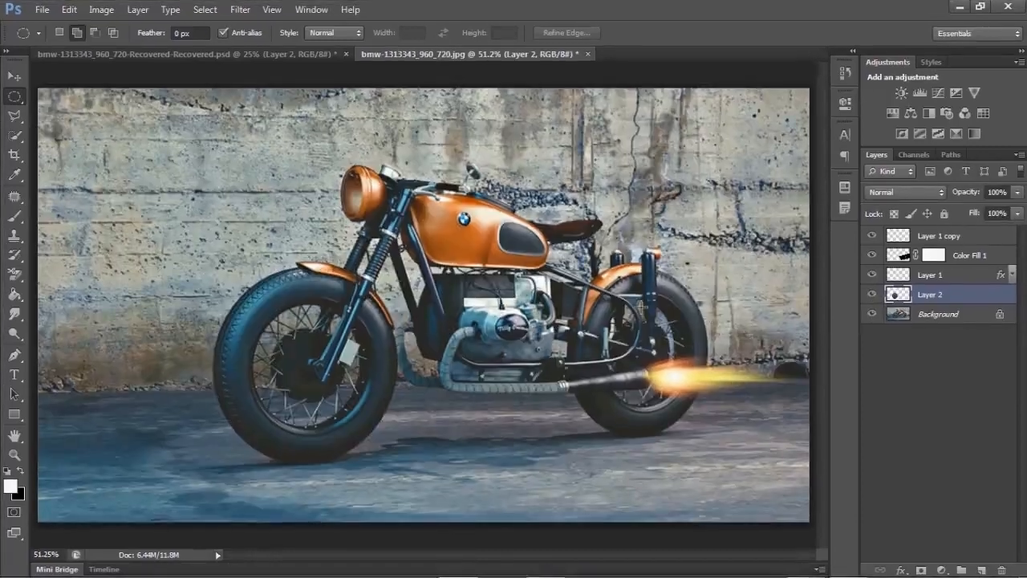
- Make an elliptical selection around the rear wheel and copy it from the Background to a new layer
{"action": "mouse_move", "coordinate": [625, 289]}
{"action": "left_mouse_down"}
{"action": "mouse_move", "coordinate": [723, 383]}
{"action": "mouse_move", "coordinate": [681, 376]}
{"action": "mouse_move", "coordinate": [685, 356]}
{"action": "left_mouse_up"}
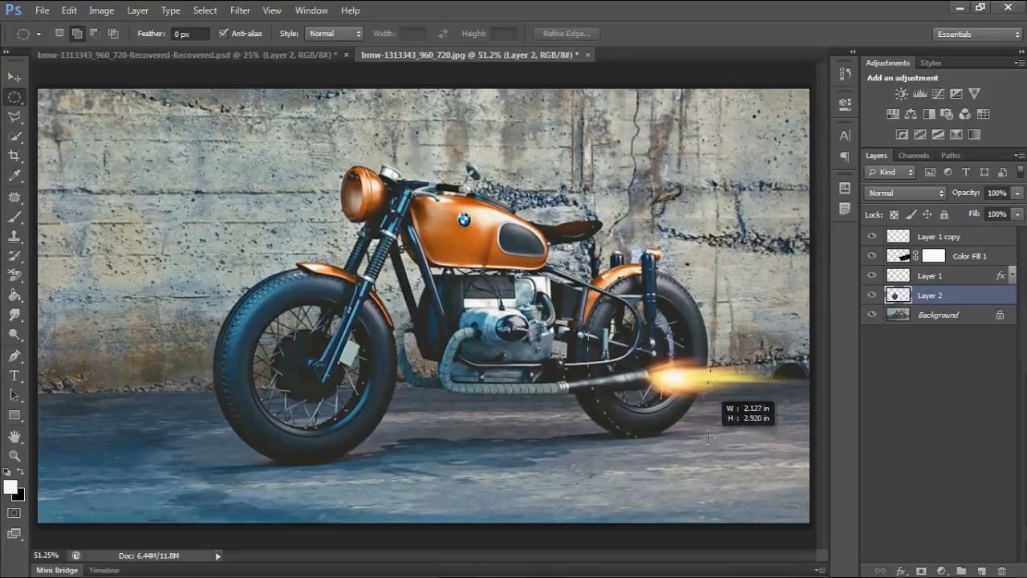
{"action": "mouse_move", "coordinate": [708, 436]}
{"action": "left_mouse_down"}
{"action": "mouse_move", "coordinate": [676, 432]}
{"action": "mouse_move", "coordinate": [705, 425]}
{"action": "mouse_move", "coordinate": [706, 434]}
{"action": "left_mouse_up"}
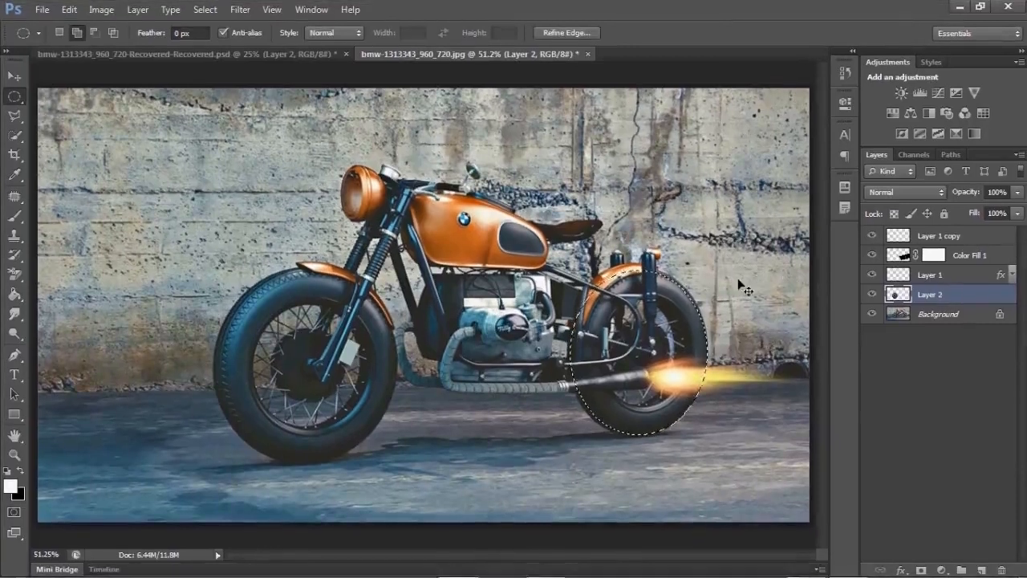
{"action": "left_click_drag", "start_coordinate": [608, 272], "coordinate": [705, 434]}
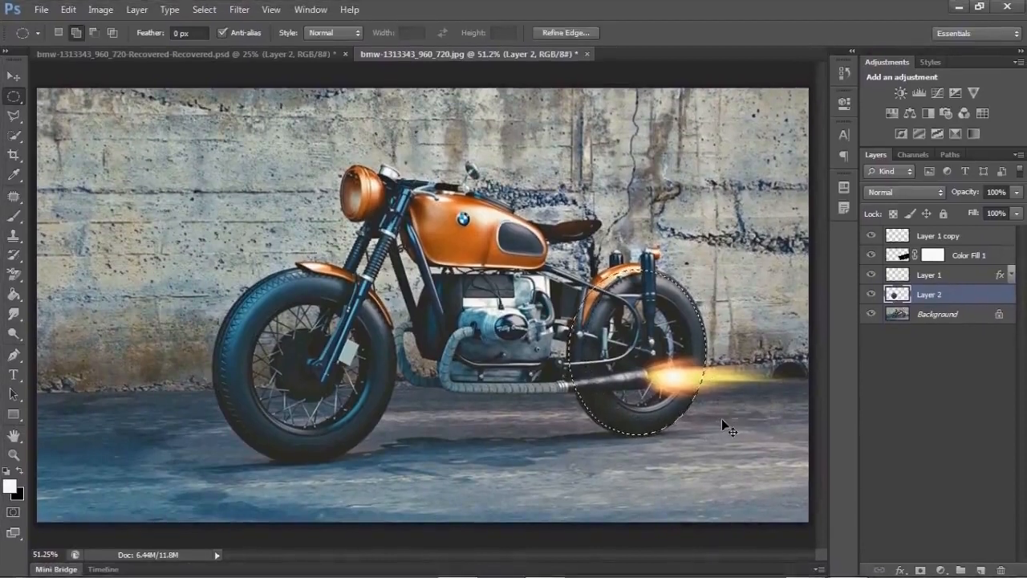
{"action": "key", "text": "ctrl+c"}
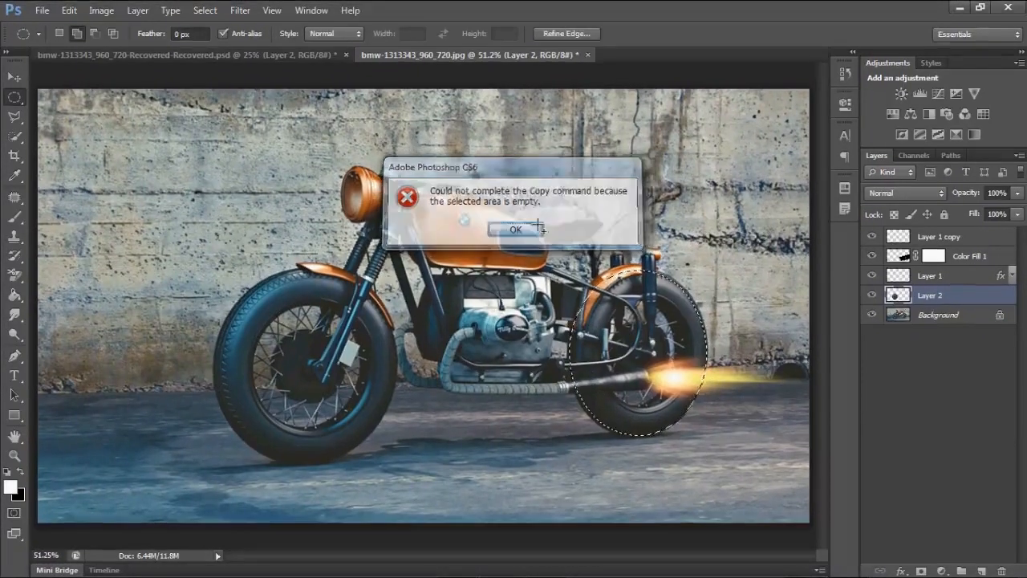
{"action": "key", "text": "Return"}
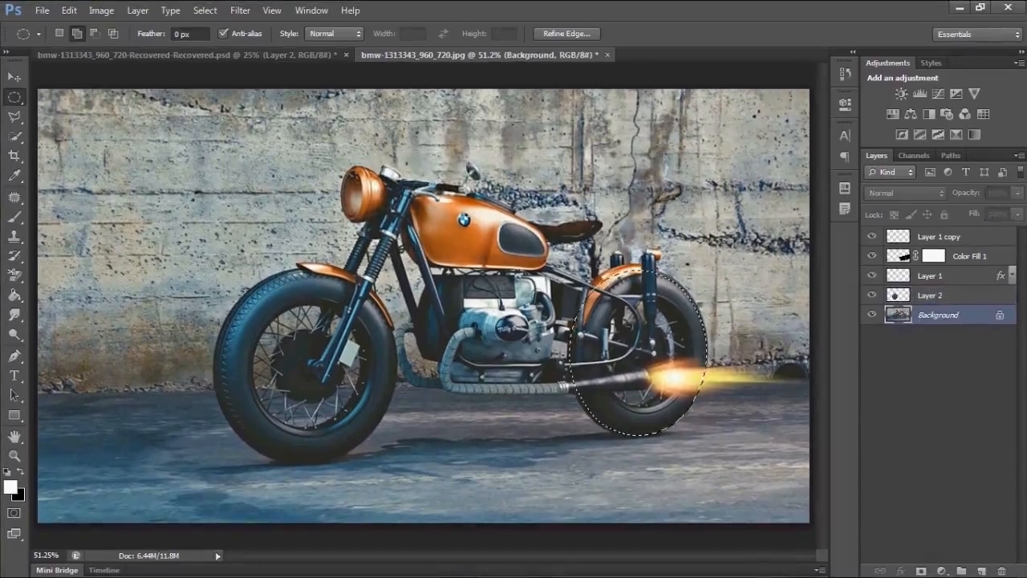
{"action": "key", "text": "ctrl+j"}
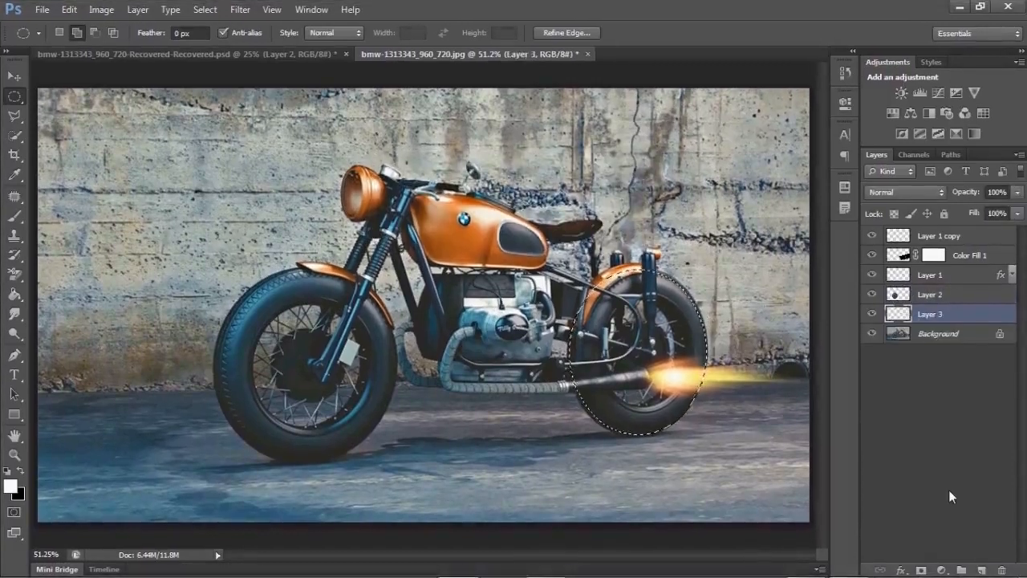
- Rename Layer 2 as "front tyre" and Layer 3 as "back tyre"
{"action": "double_click", "coordinate": [931, 296]}
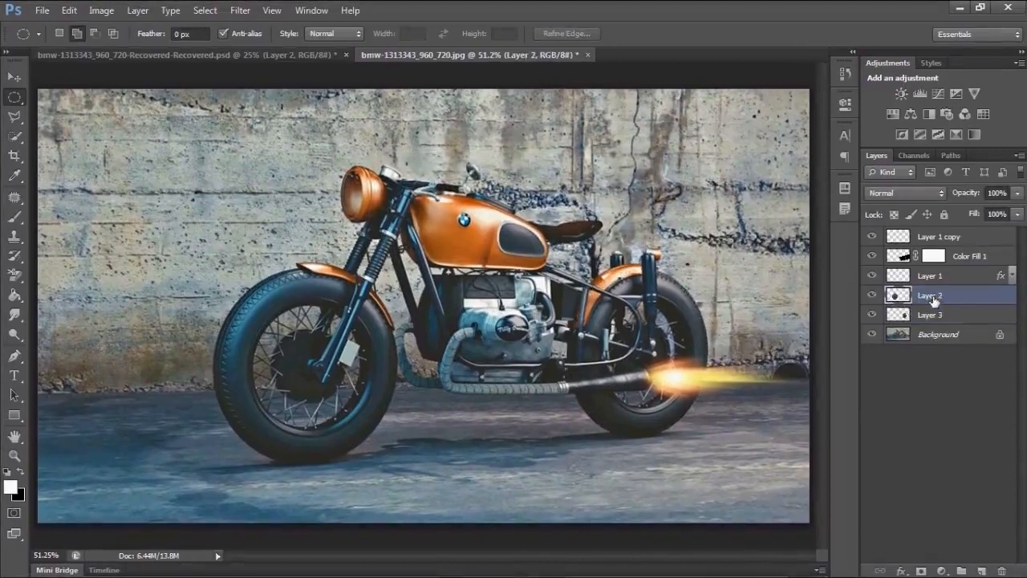
{"action": "type", "text": "f"}
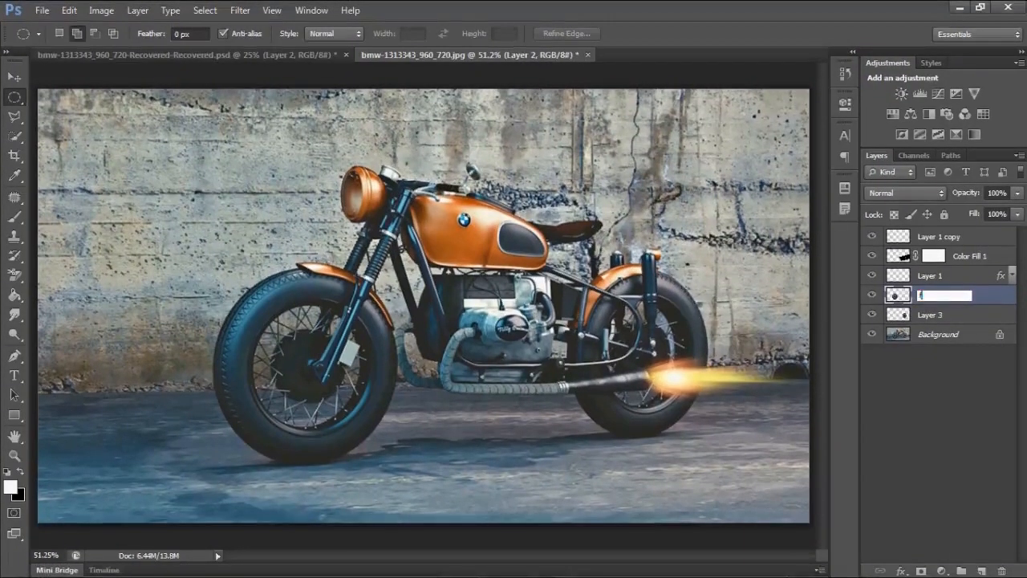
{"action": "type", "text": "ront tyre"}
{"action": "key", "text": "Return"}
{"action": "double_click", "coordinate": [930, 314]}
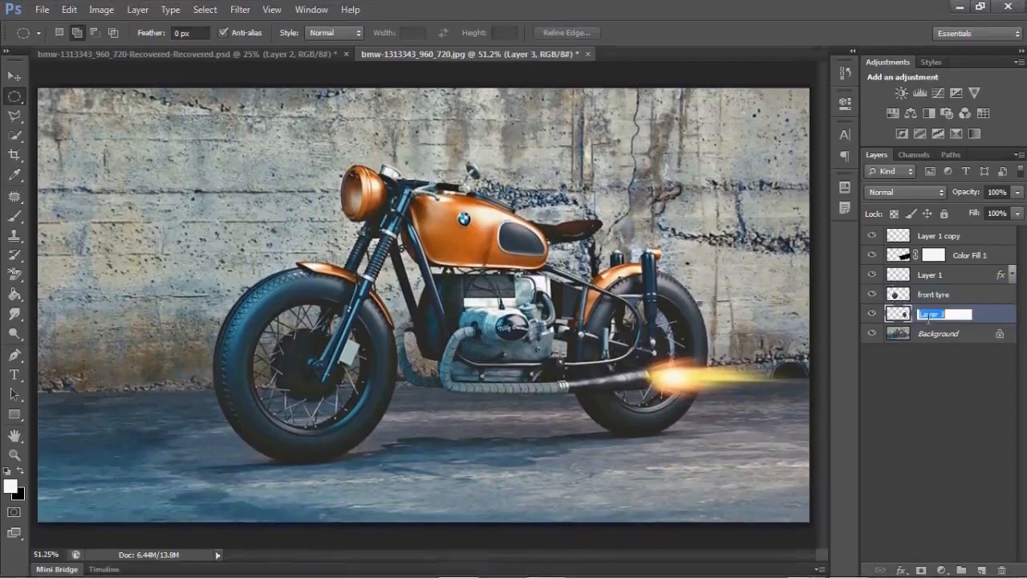
{"action": "type", "text": "back"}
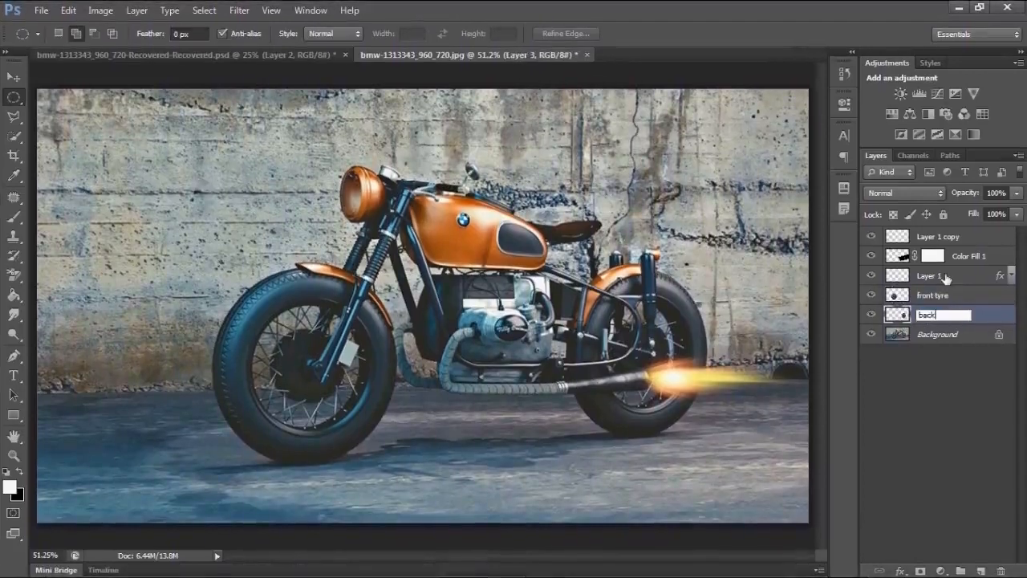
{"action": "type", "text": " tyre"}
{"action": "key", "text": "Return"}
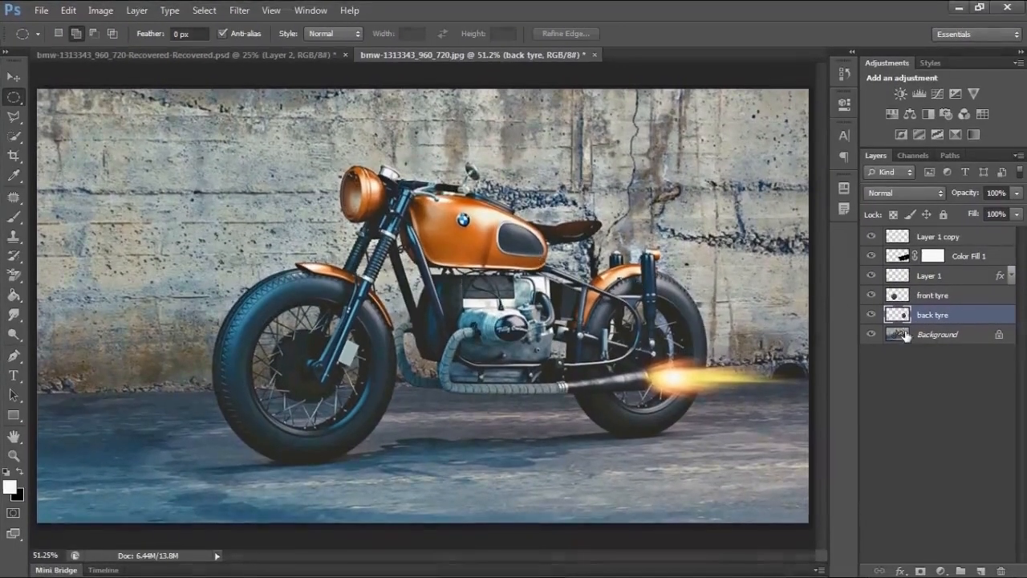
- On the Background layer, select the motorcycle with the Quick Selection tool using a 126 px brush
{"action": "left_click", "coordinate": [895, 330]}
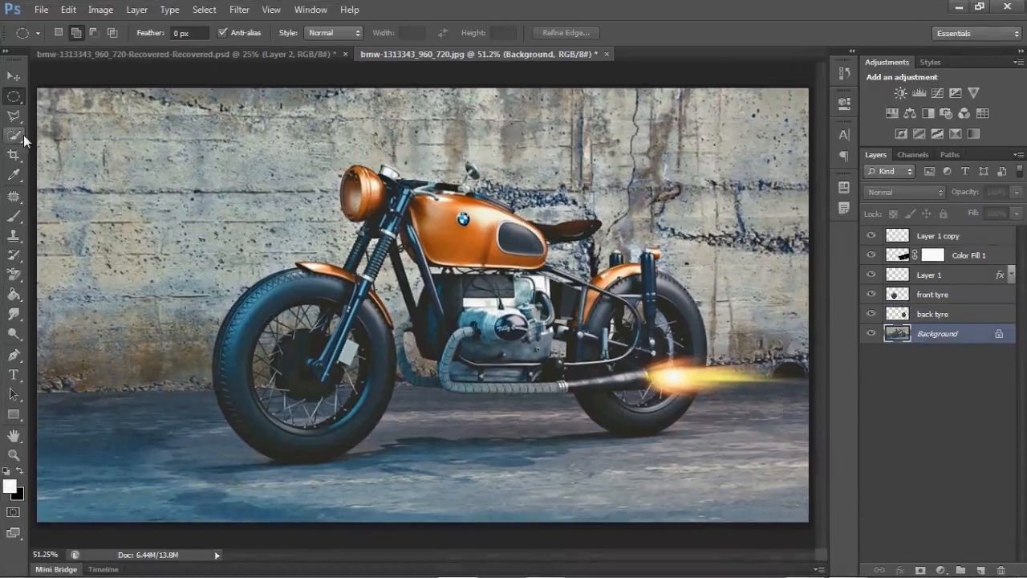
{"action": "key", "text": "w"}
{"action": "right_click", "coordinate": [314, 250]}
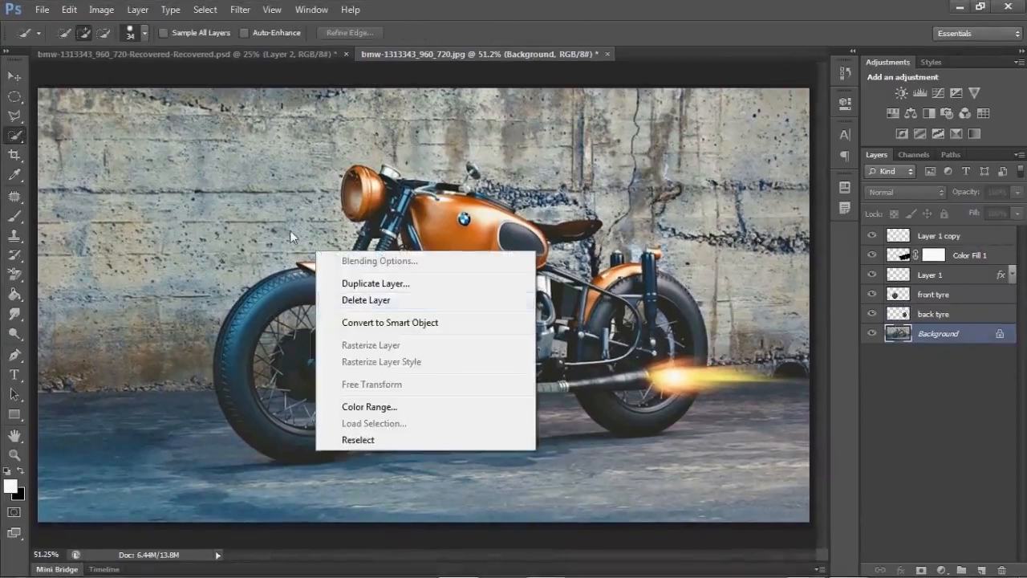
{"action": "left_click", "coordinate": [144, 35]}
{"action": "left_click", "coordinate": [144, 33]}
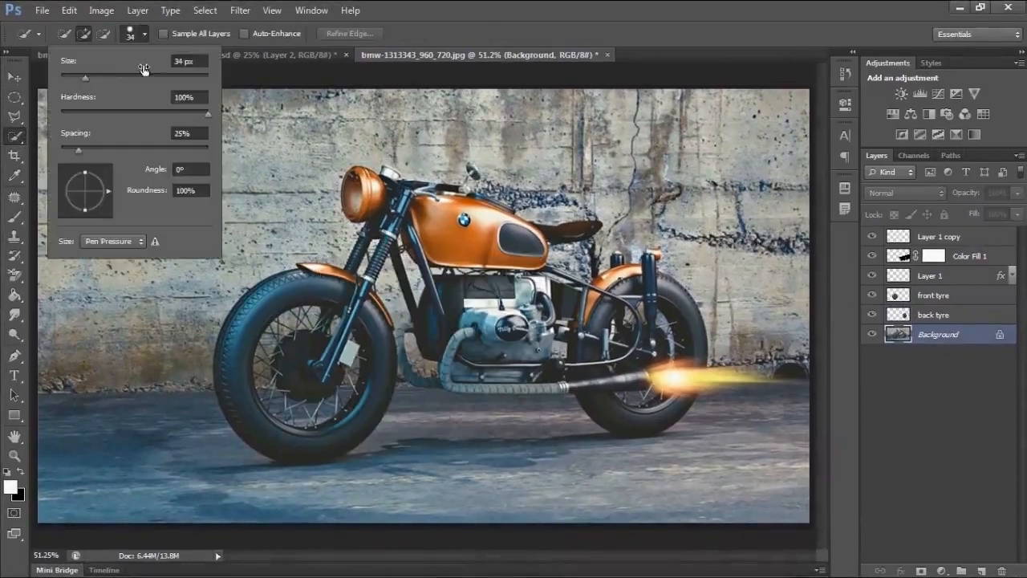
{"action": "left_click_drag", "start_coordinate": [112, 75], "coordinate": [122, 76]}
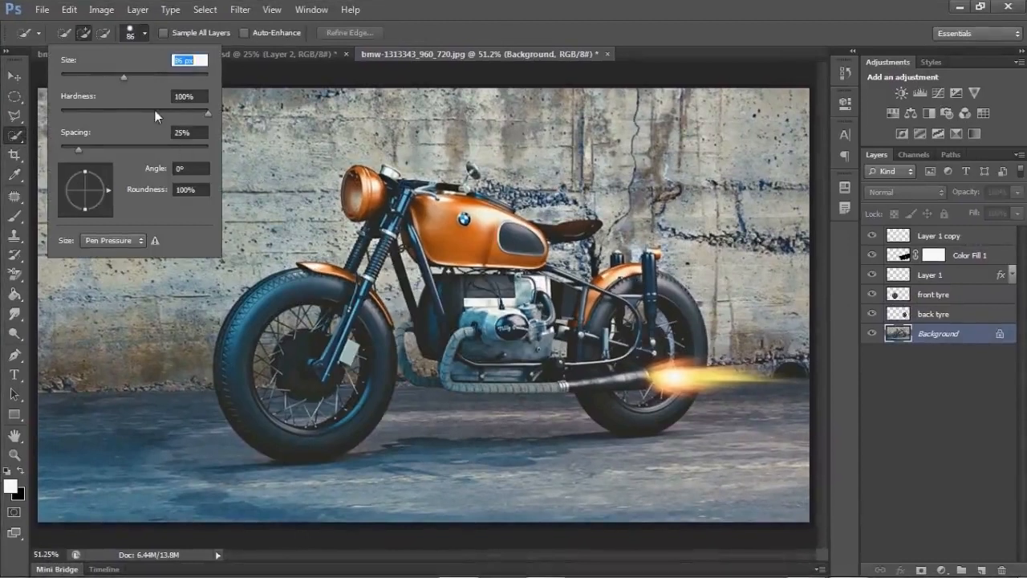
{"action": "type", "text": "126"}
{"action": "key", "text": "Return"}
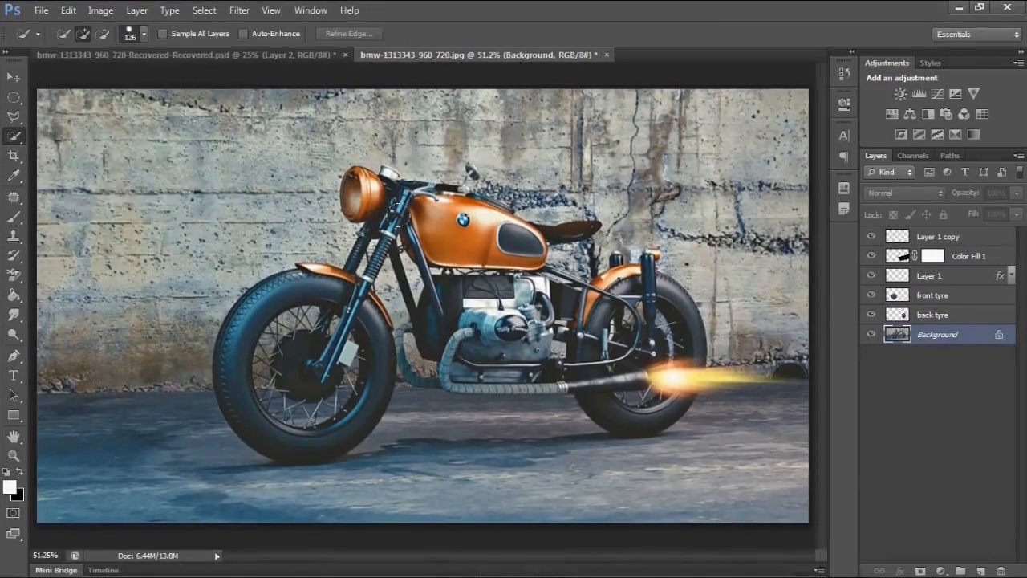
{"action": "left_click_drag", "start_coordinate": [425, 199], "coordinate": [523, 287]}
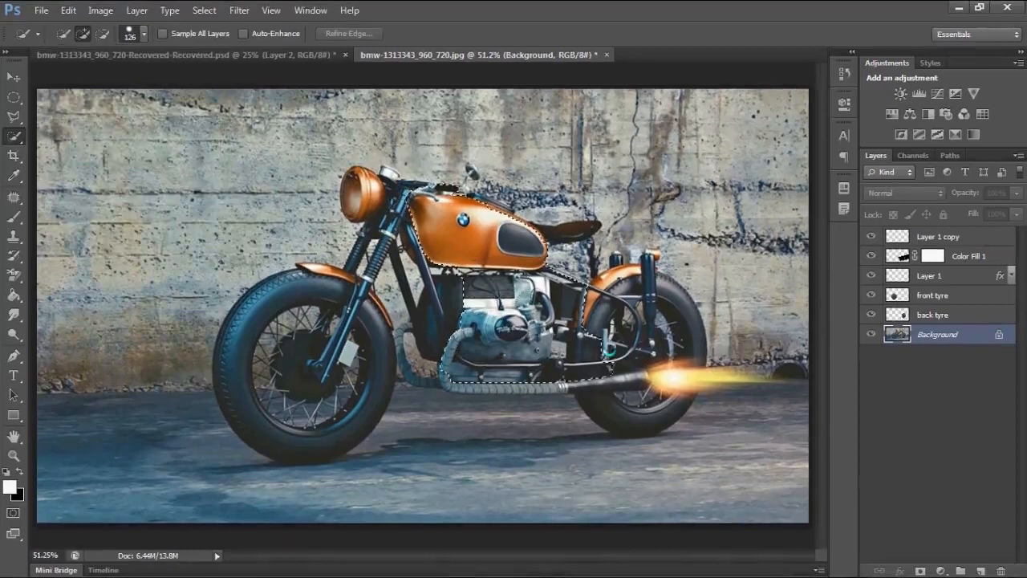
{"action": "mouse_move", "coordinate": [610, 351]}
{"action": "left_mouse_down"}
{"action": "mouse_move", "coordinate": [648, 371]}
{"action": "mouse_move", "coordinate": [636, 273]}
{"action": "left_mouse_up"}
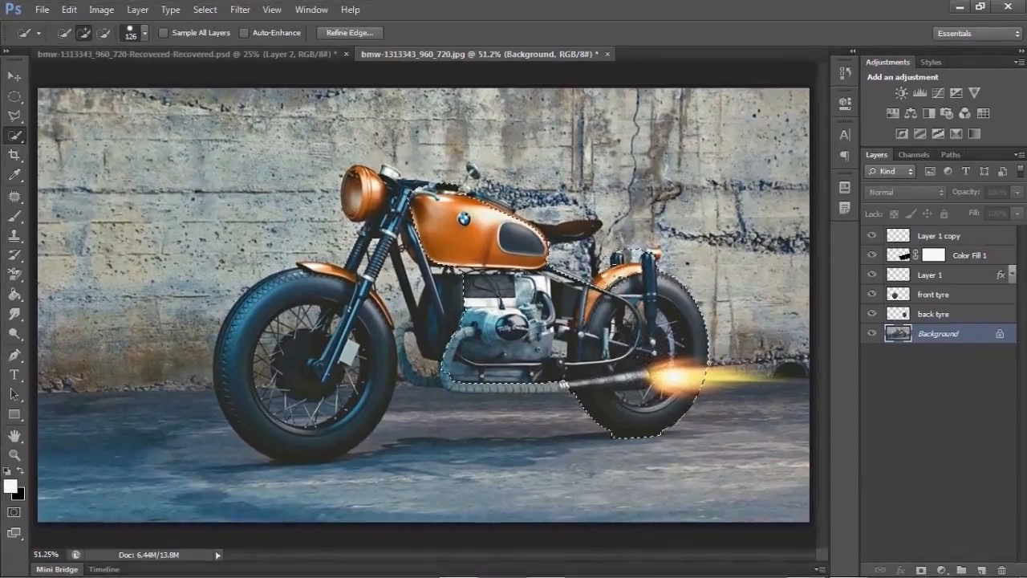
{"action": "left_click", "coordinate": [615, 218], "text": "alt"}
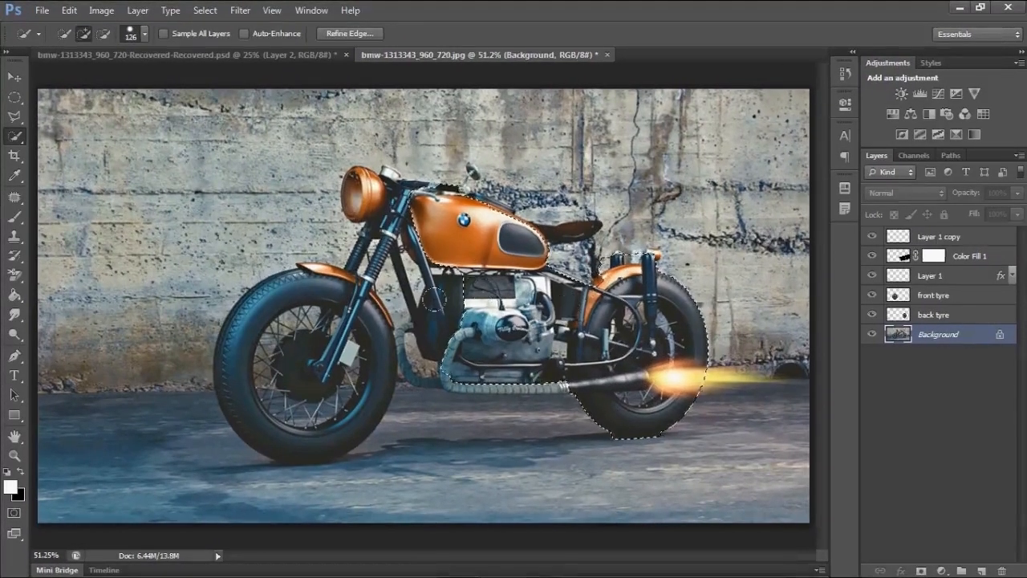
{"action": "left_click_drag", "start_coordinate": [454, 303], "coordinate": [435, 321]}
{"action": "mouse_move", "coordinate": [347, 365]}
{"action": "left_mouse_down"}
{"action": "mouse_move", "coordinate": [286, 381]}
{"action": "mouse_move", "coordinate": [302, 407]}
{"action": "mouse_move", "coordinate": [267, 403]}
{"action": "mouse_move", "coordinate": [293, 290]}
{"action": "left_mouse_up"}
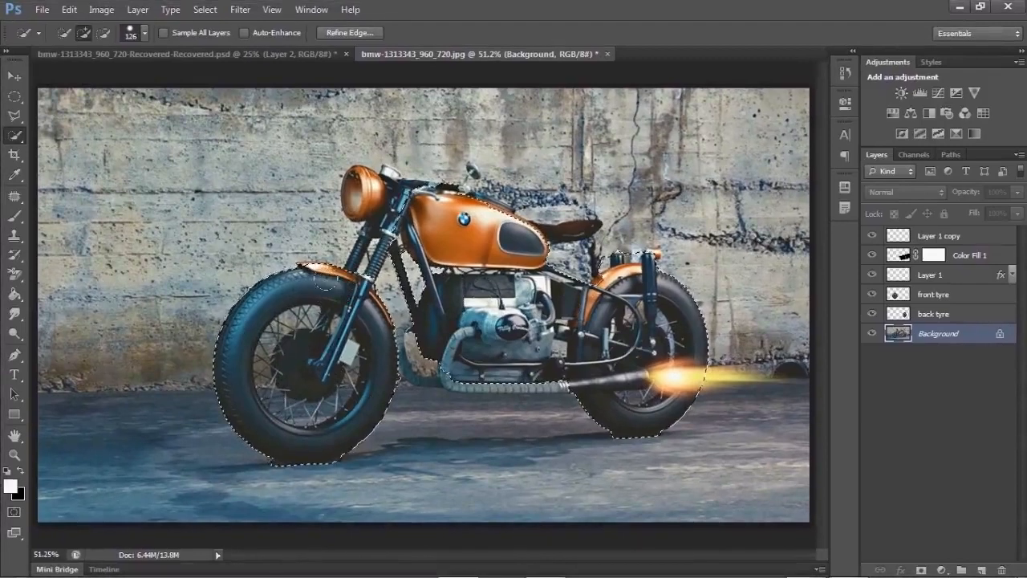
- Reduce the Quick Selection brush to 50 px and add the headlight and front fork area to the selection
{"action": "right_click", "coordinate": [338, 62]}
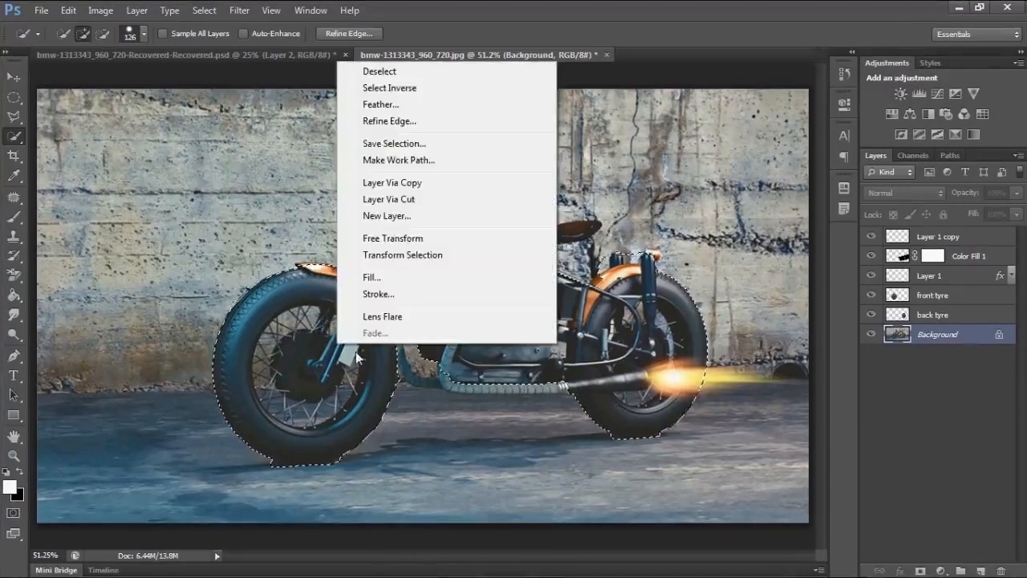
{"action": "left_click", "coordinate": [144, 34]}
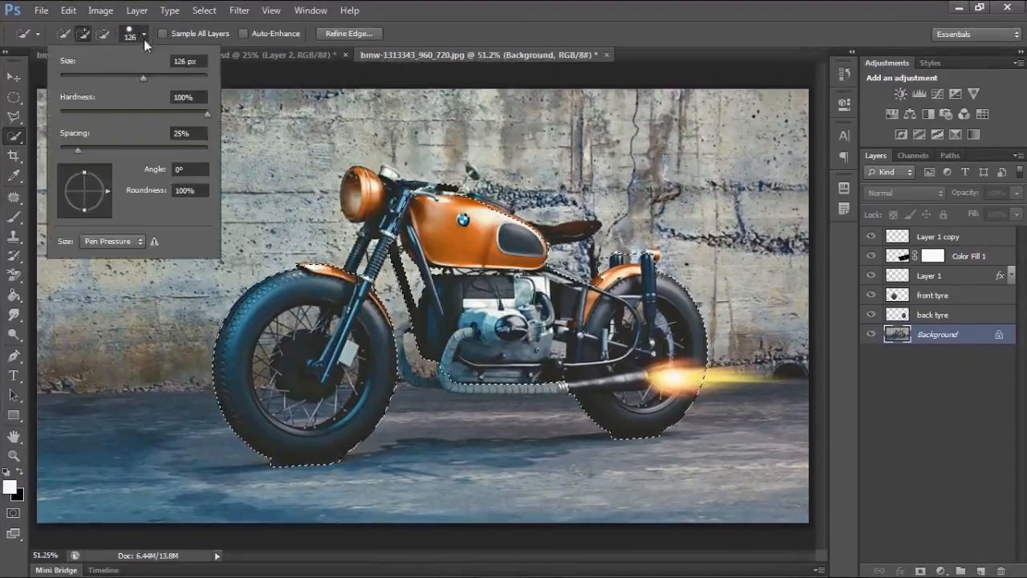
{"action": "left_click_drag", "start_coordinate": [146, 78], "coordinate": [96, 78]}
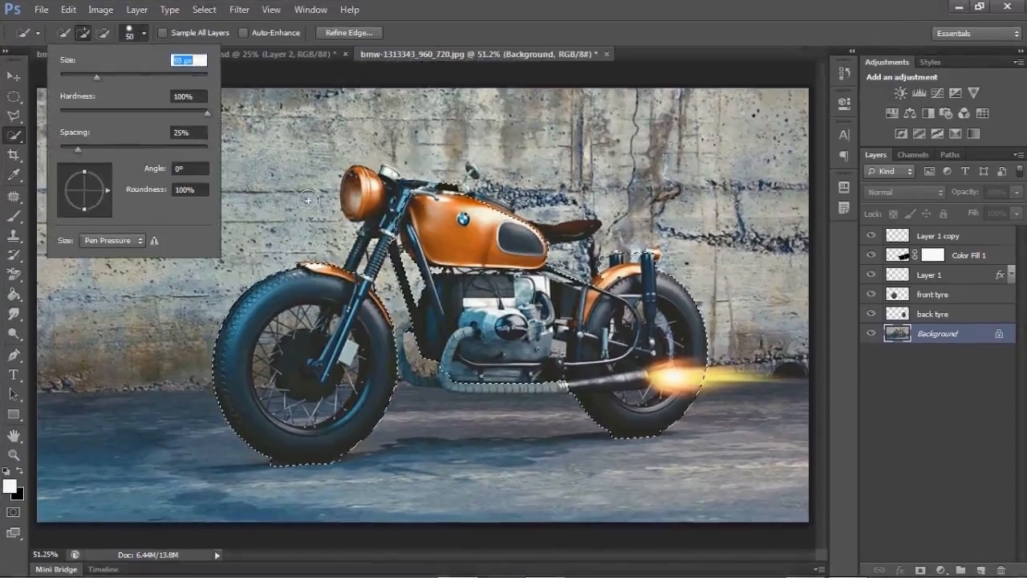
{"action": "left_click", "coordinate": [397, 259]}
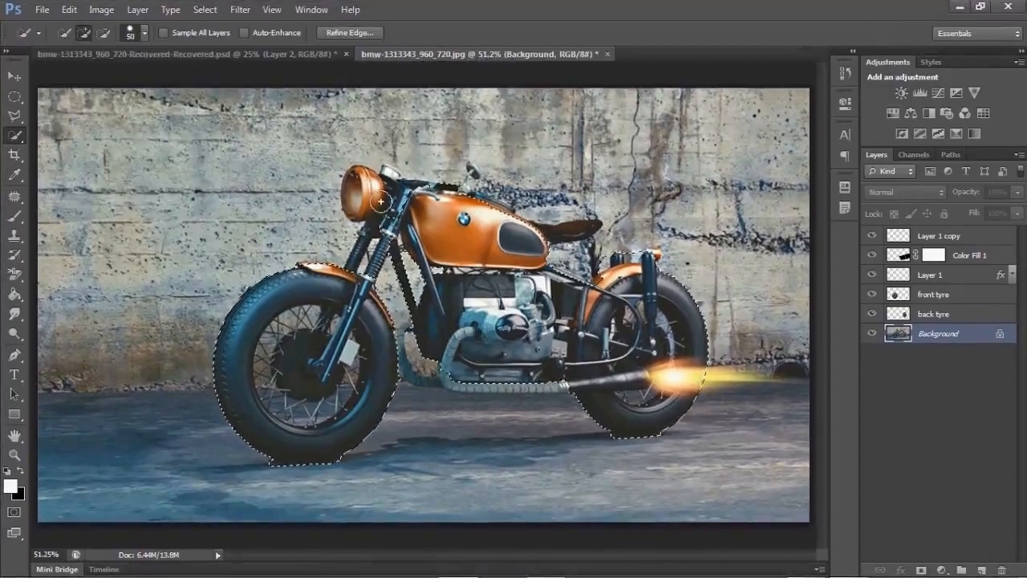
{"action": "left_click_drag", "start_coordinate": [386, 198], "coordinate": [373, 241]}
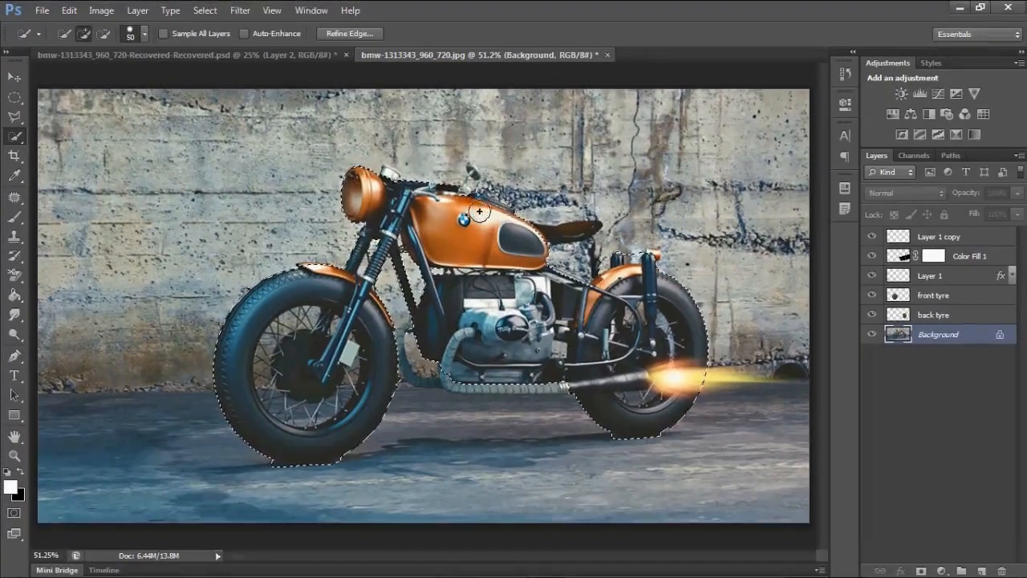
- Subtract the wall areas around the seat and headlight from the selection, using a 34 px brush for the finer part
{"action": "left_click", "coordinate": [104, 33]}
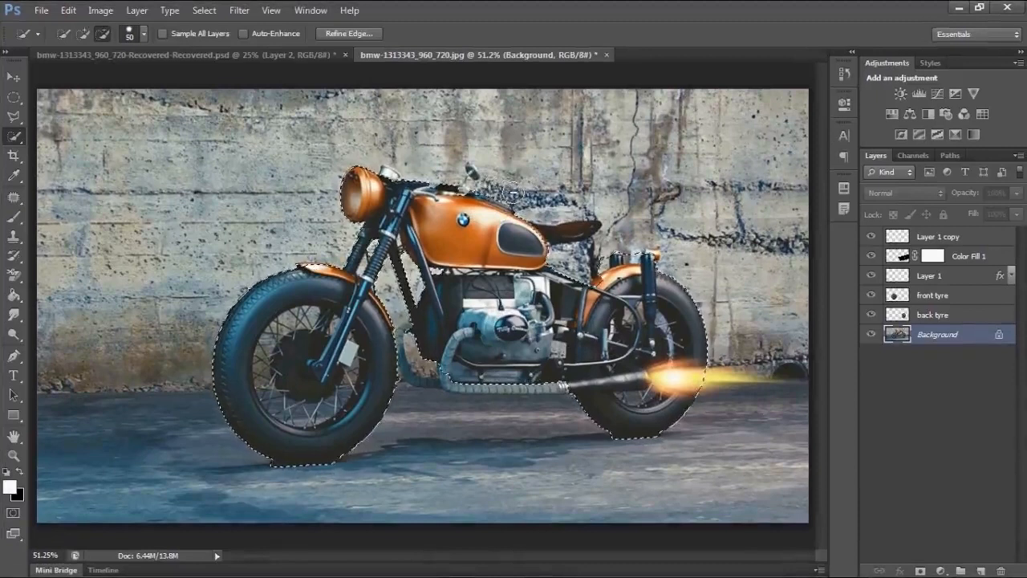
{"action": "key", "text": "alt"}
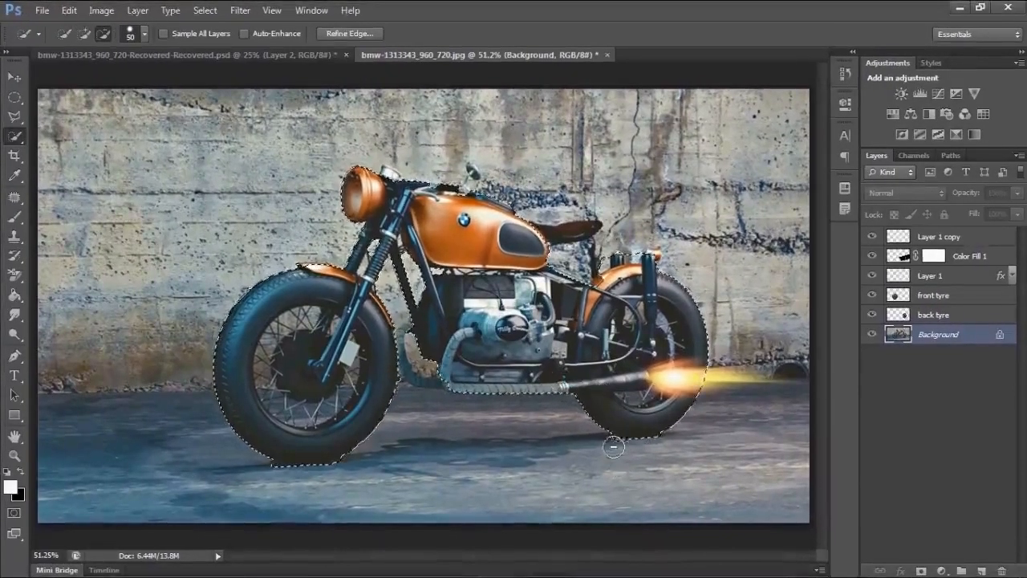
{"action": "key", "text": "alt"}
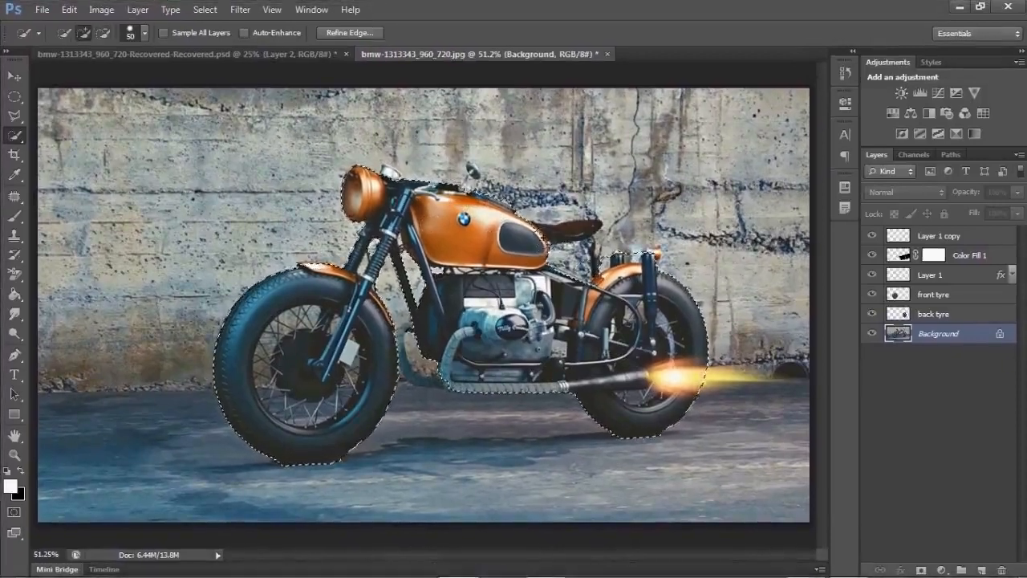
{"action": "left_click_drag", "start_coordinate": [562, 231], "coordinate": [588, 230]}
{"action": "key", "text": "alt"}
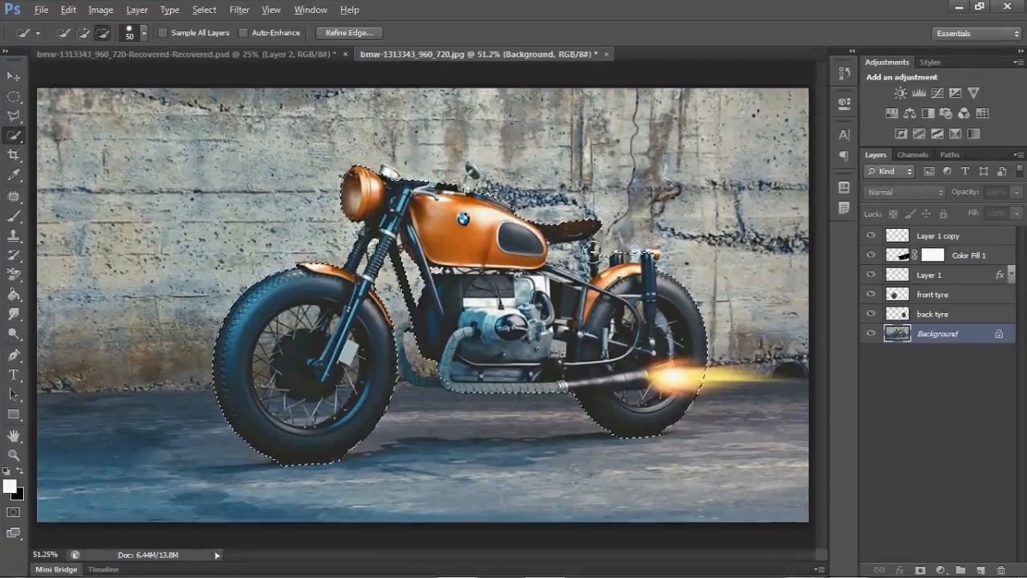
{"action": "left_click_drag", "start_coordinate": [597, 248], "coordinate": [578, 255]}
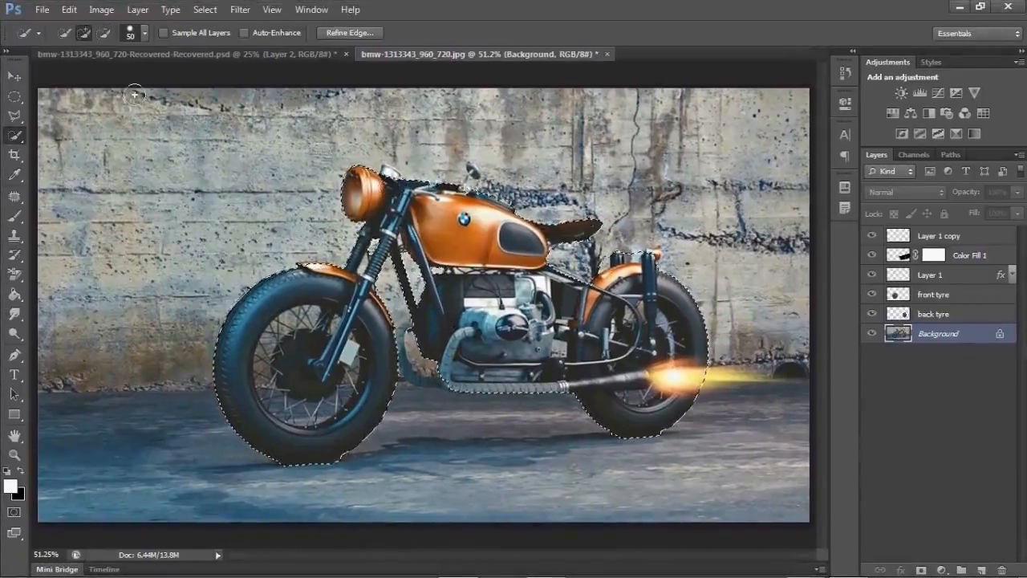
{"action": "left_click", "coordinate": [131, 34]}
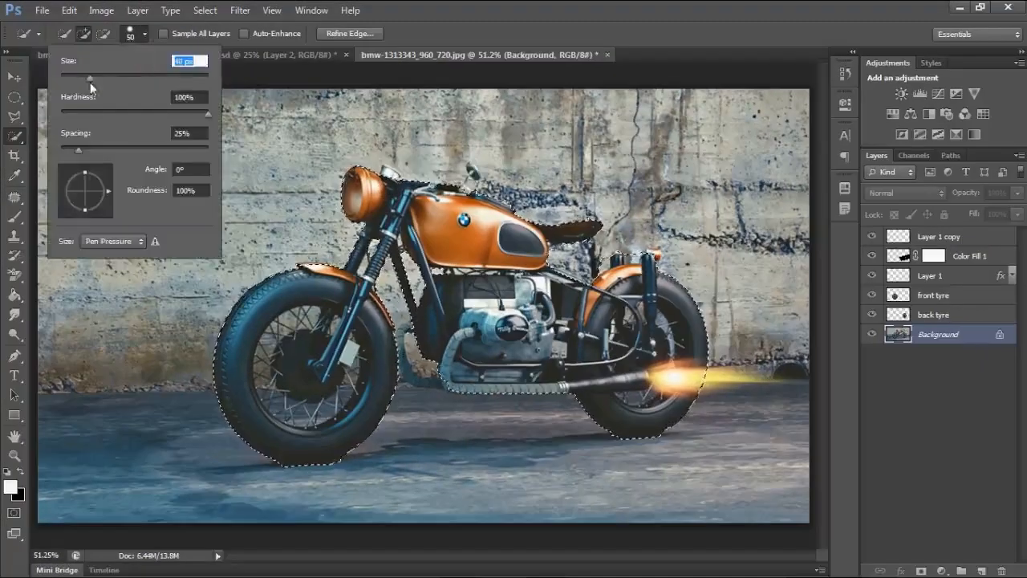
{"action": "left_click_drag", "start_coordinate": [90, 82], "coordinate": [85, 80]}
{"action": "left_click", "coordinate": [388, 175]}
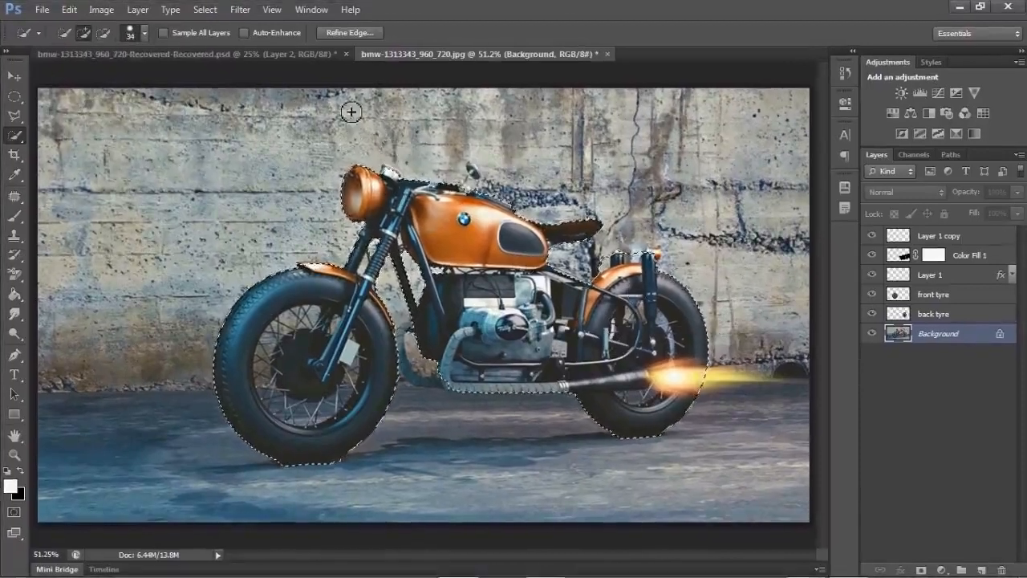
- Refine the selection edge with 0.2 px feather, 7% contrast, Smart Radius and Decontaminate Colors, outputting to a new layer with layer mask
{"action": "left_click", "coordinate": [357, 33]}
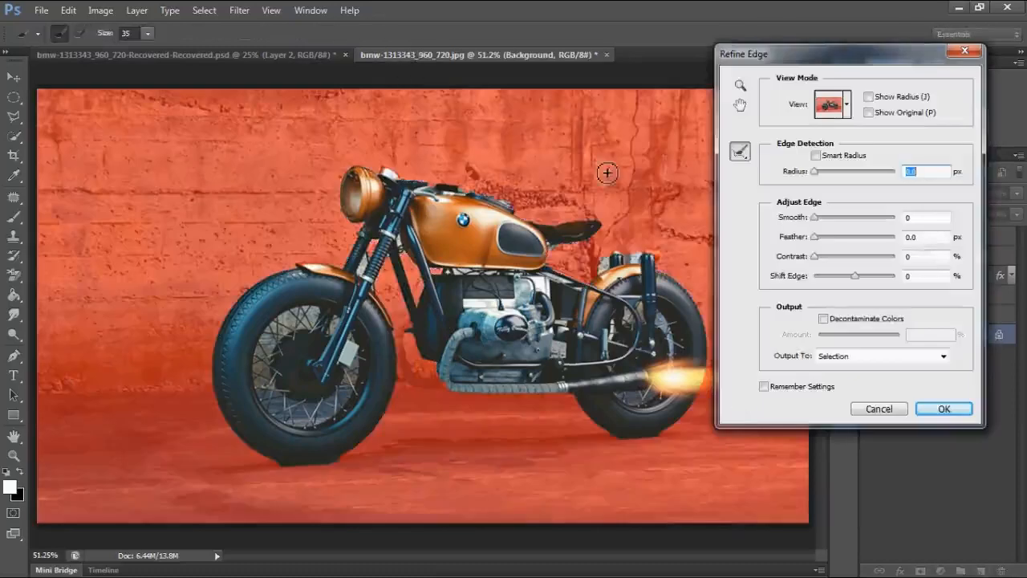
{"action": "left_click", "coordinate": [923, 239]}
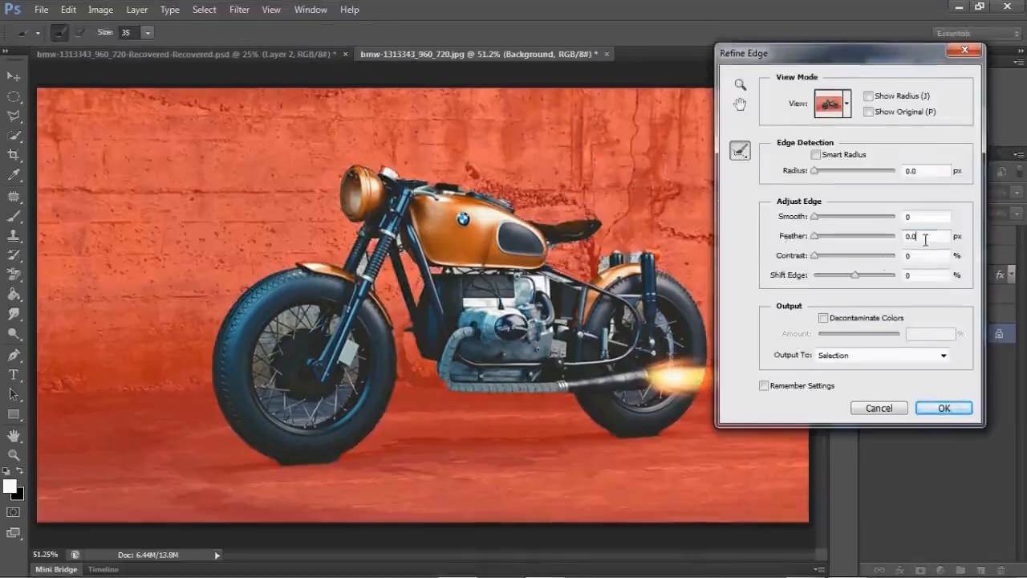
{"action": "key", "text": "BackSpace"}
{"action": "type", "text": "2"}
{"action": "key", "text": "Tab"}
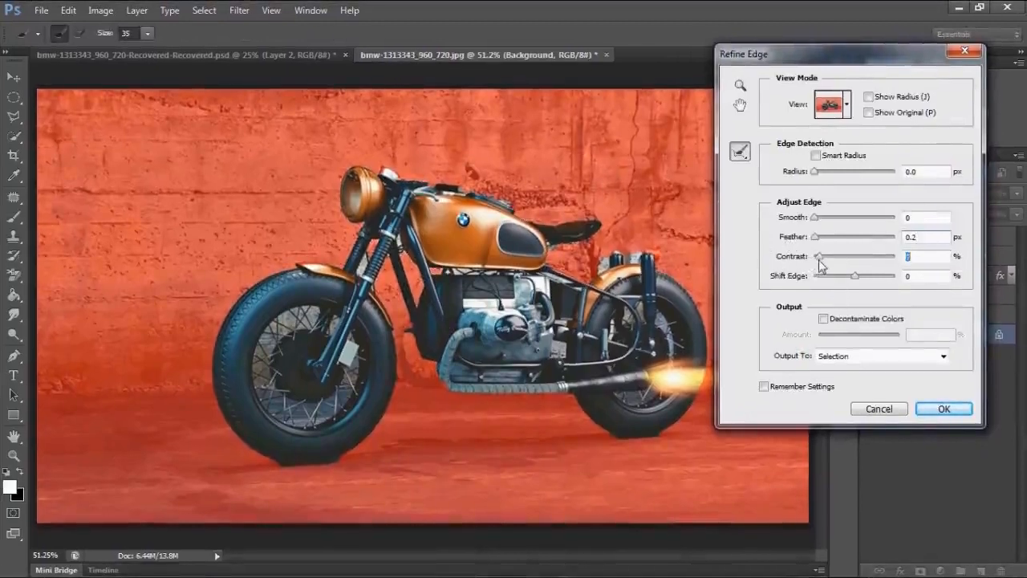
{"action": "left_click", "coordinate": [816, 154]}
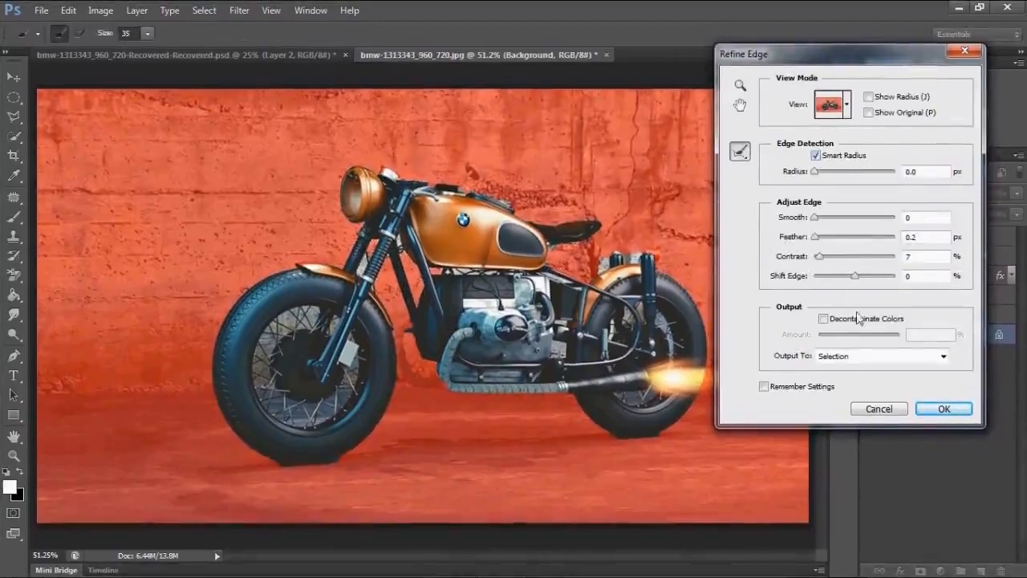
{"action": "left_click", "coordinate": [823, 317]}
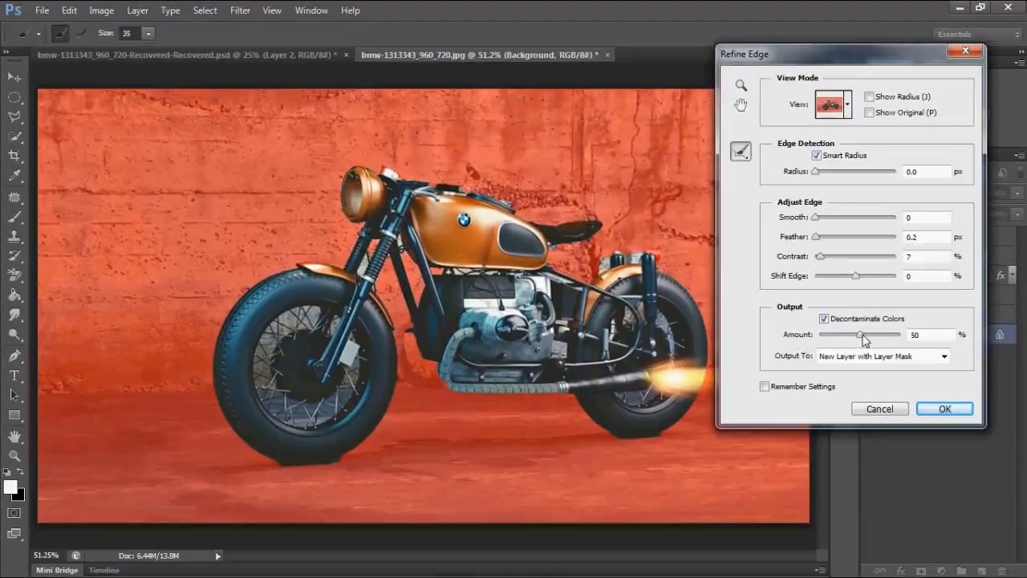
{"action": "left_click_drag", "start_coordinate": [860, 334], "coordinate": [865, 336]}
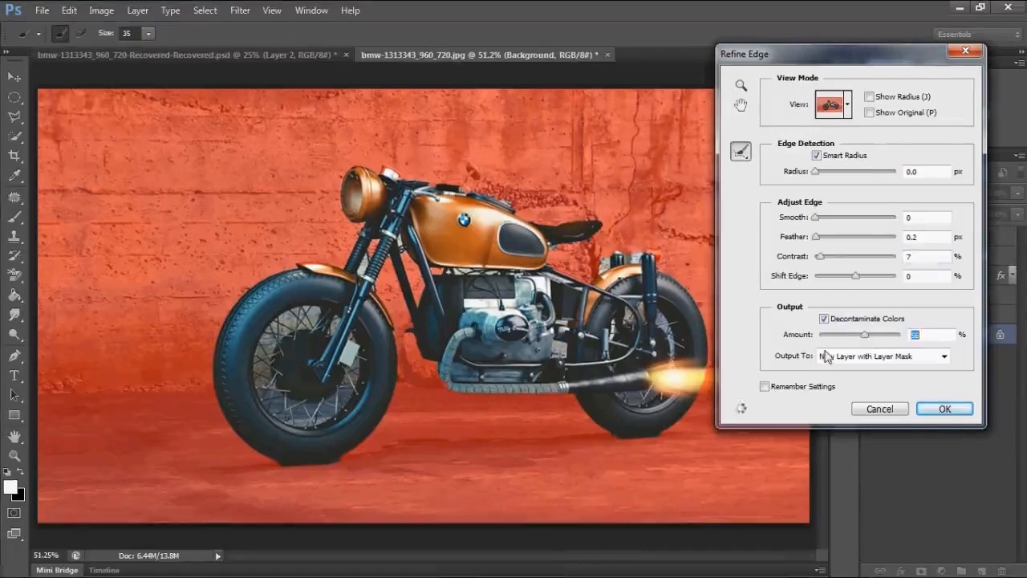
{"action": "left_click", "coordinate": [937, 409]}
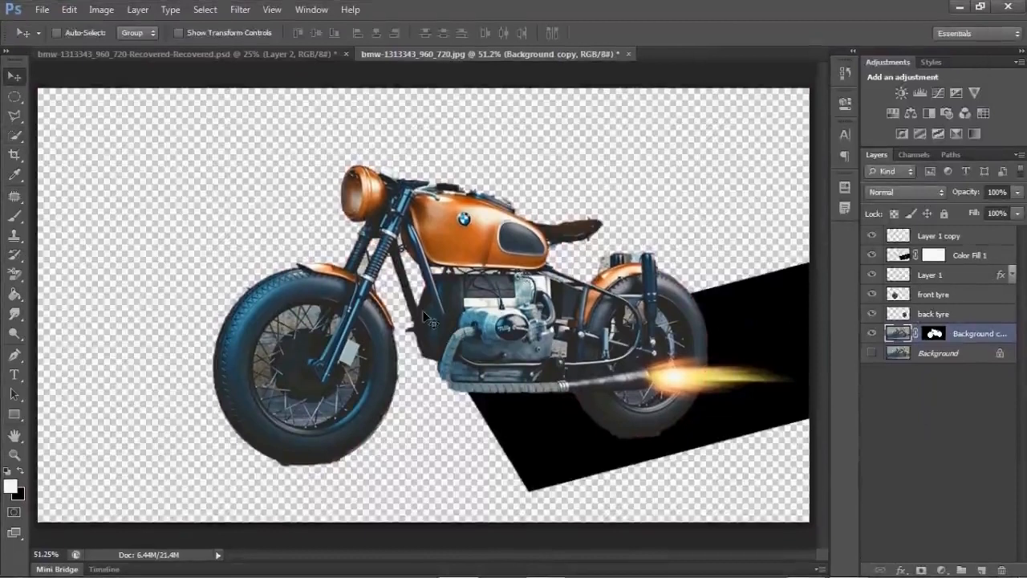
- Turn the Background layer's visibility back on and select the Background layer
{"action": "left_click", "coordinate": [870, 352]}
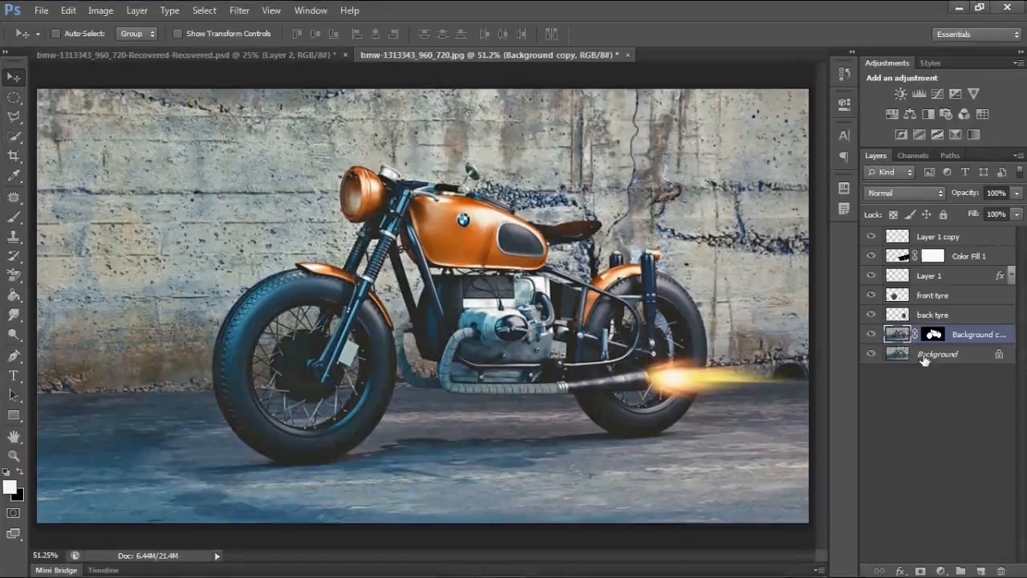
{"action": "left_click", "coordinate": [924, 356]}
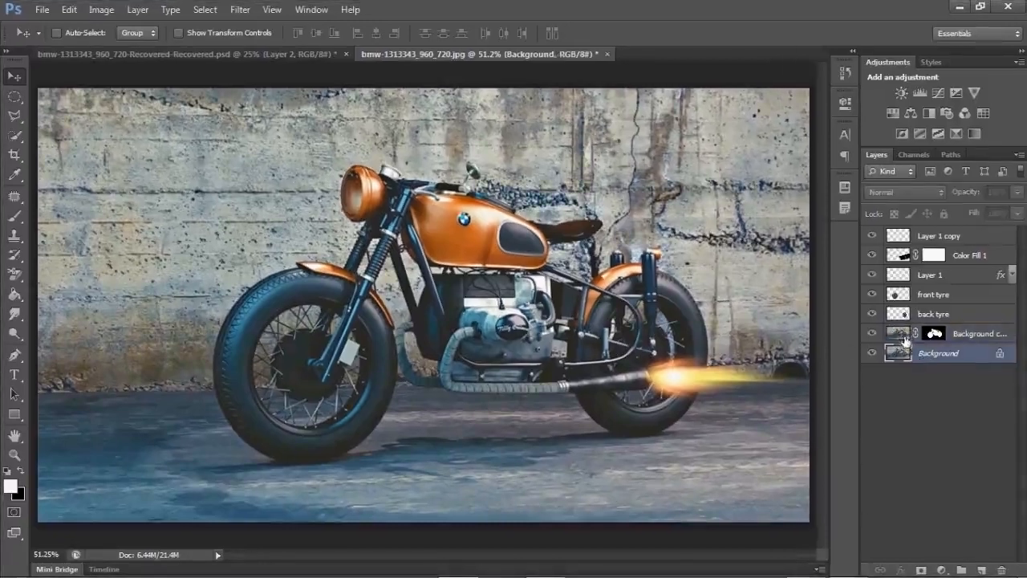
- Load the bike mask as a selection, invert it on the Background layer, and paste the surrounding background into a new layer
{"action": "left_click", "coordinate": [896, 333]}
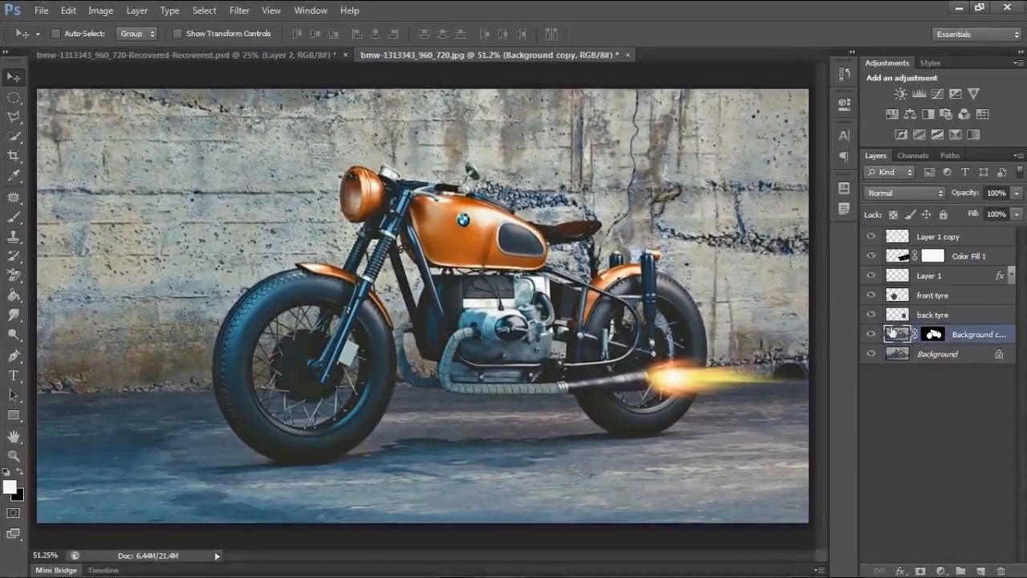
{"action": "left_click", "coordinate": [935, 338], "text": "ctrl"}
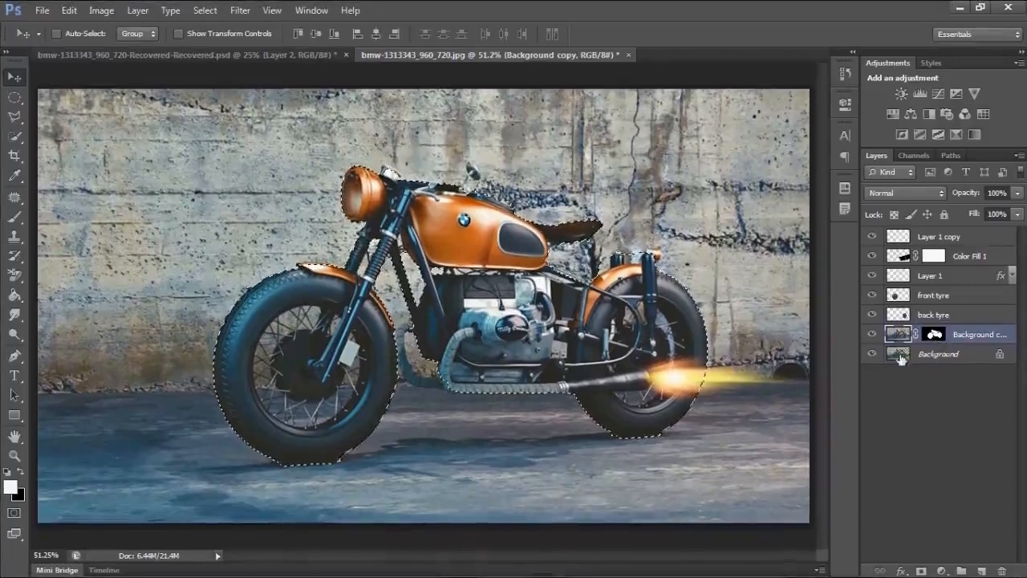
{"action": "left_click", "coordinate": [901, 358]}
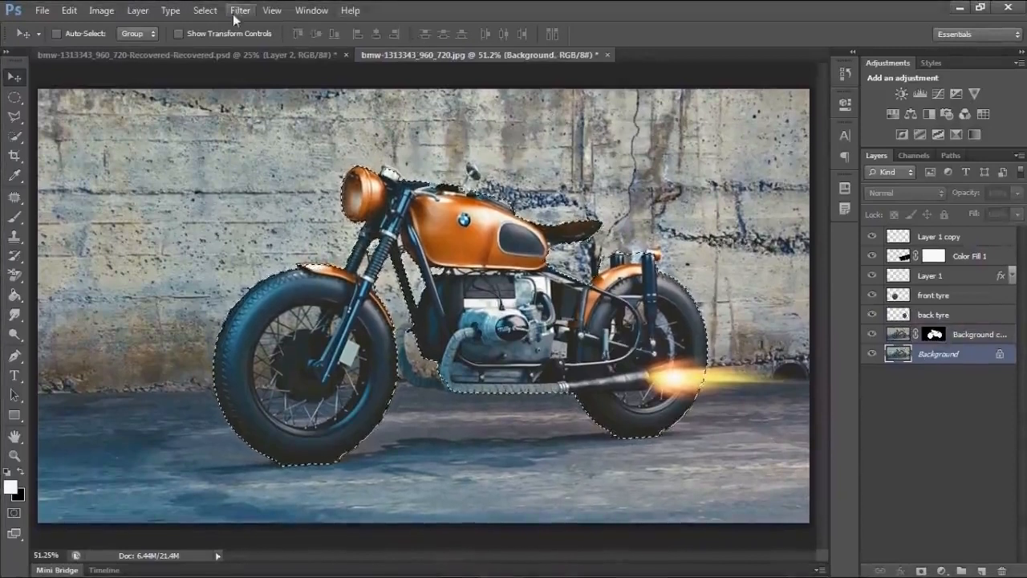
{"action": "left_click", "coordinate": [205, 10]}
{"action": "left_click", "coordinate": [218, 70]}
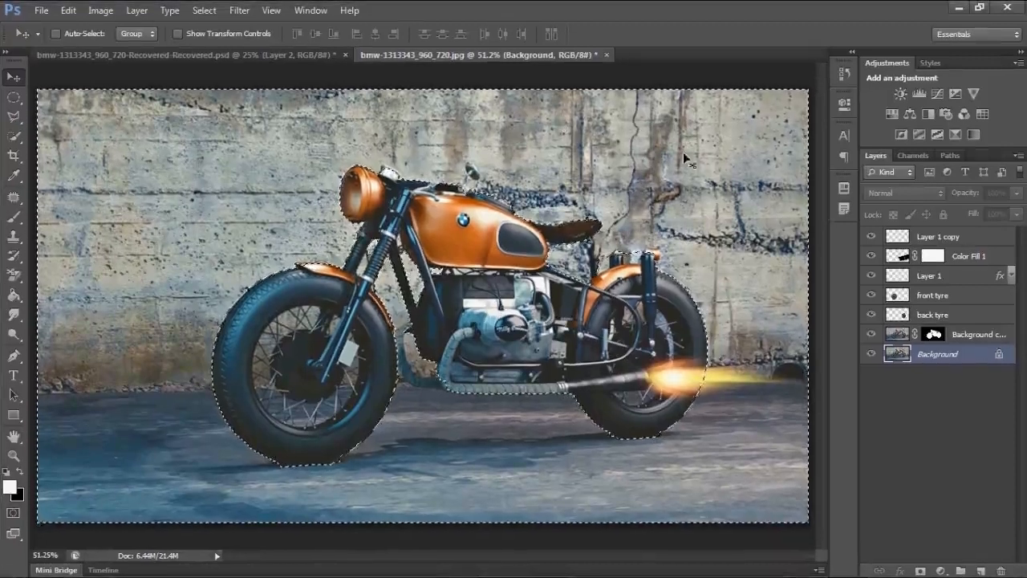
{"action": "left_click", "coordinate": [960, 570]}
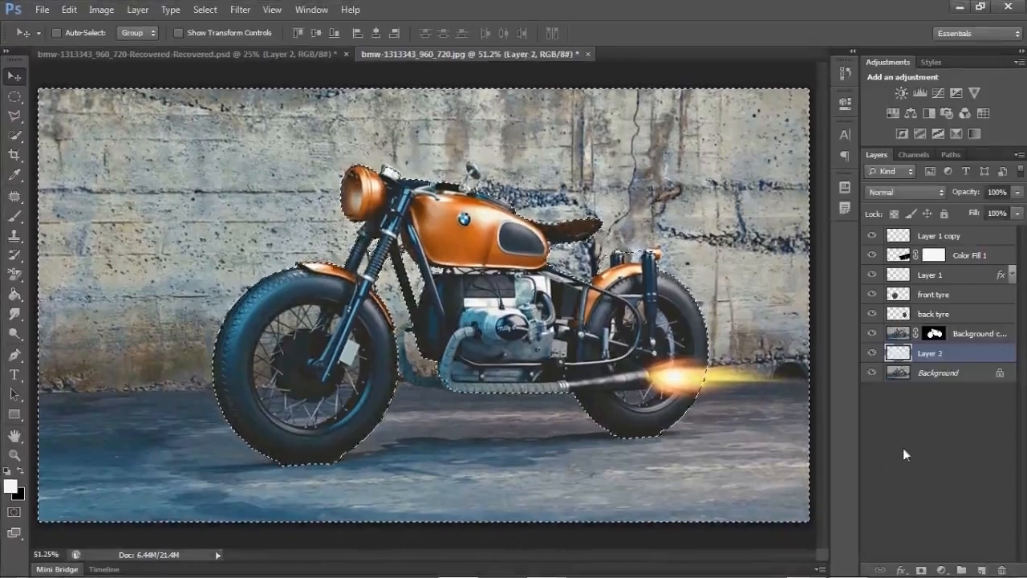
{"action": "key", "text": "ctrl+v"}
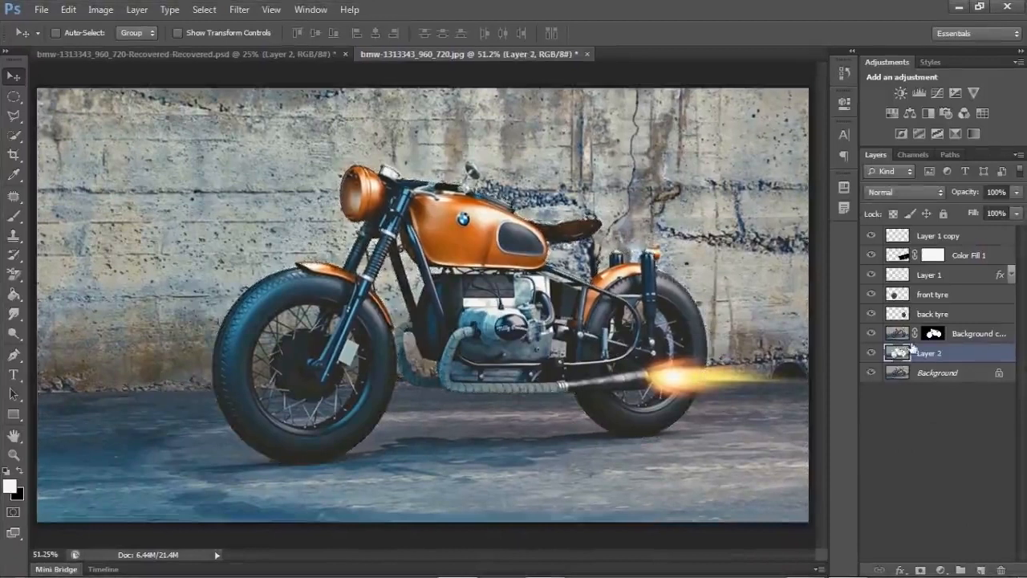
- Toggle the bike copy and Background layers' visibility to inspect the new background-only layer
{"action": "left_click", "coordinate": [872, 333]}
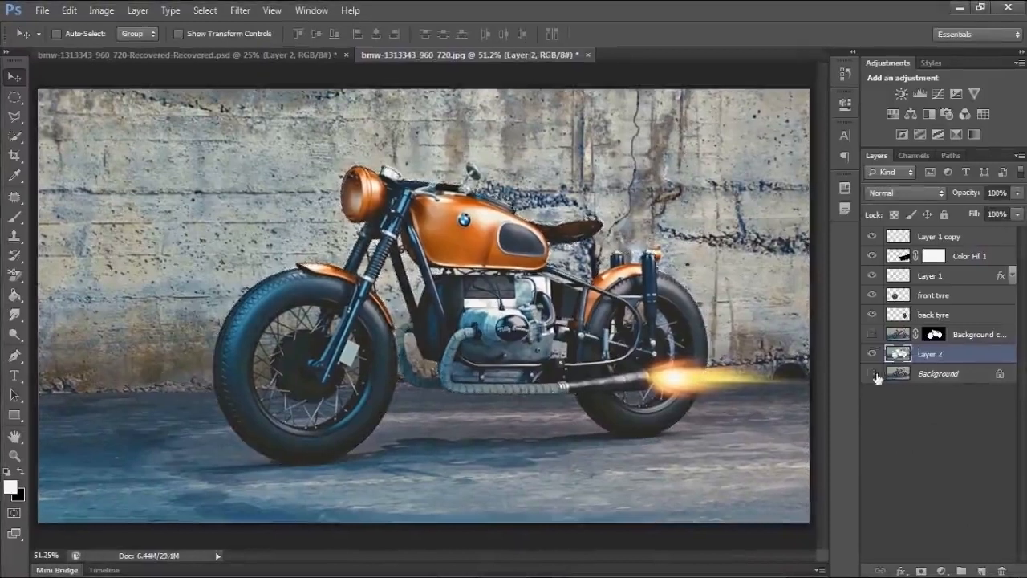
{"action": "left_click", "coordinate": [872, 373]}
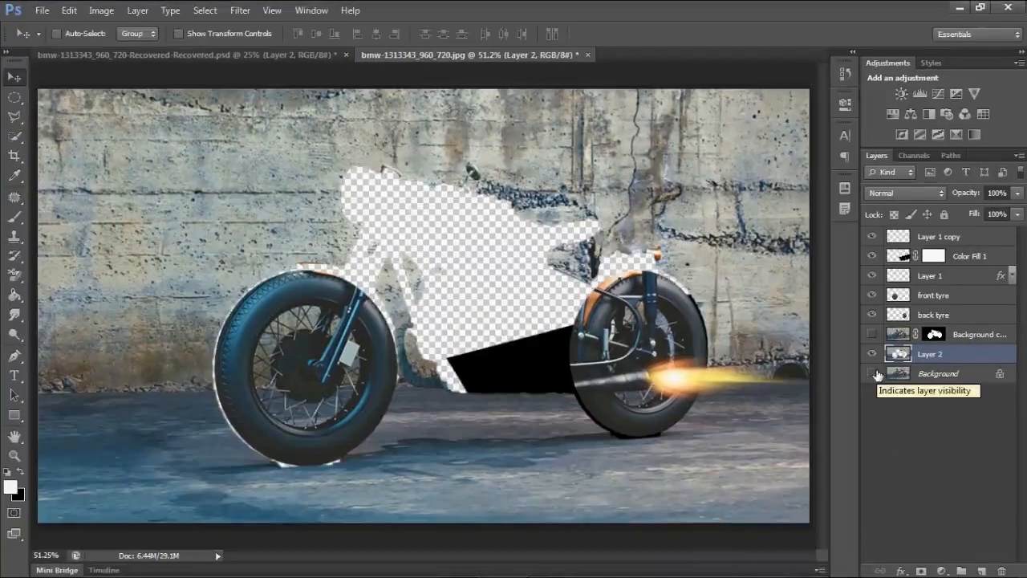
{"action": "left_click", "coordinate": [873, 372]}
{"action": "left_click", "coordinate": [872, 333]}
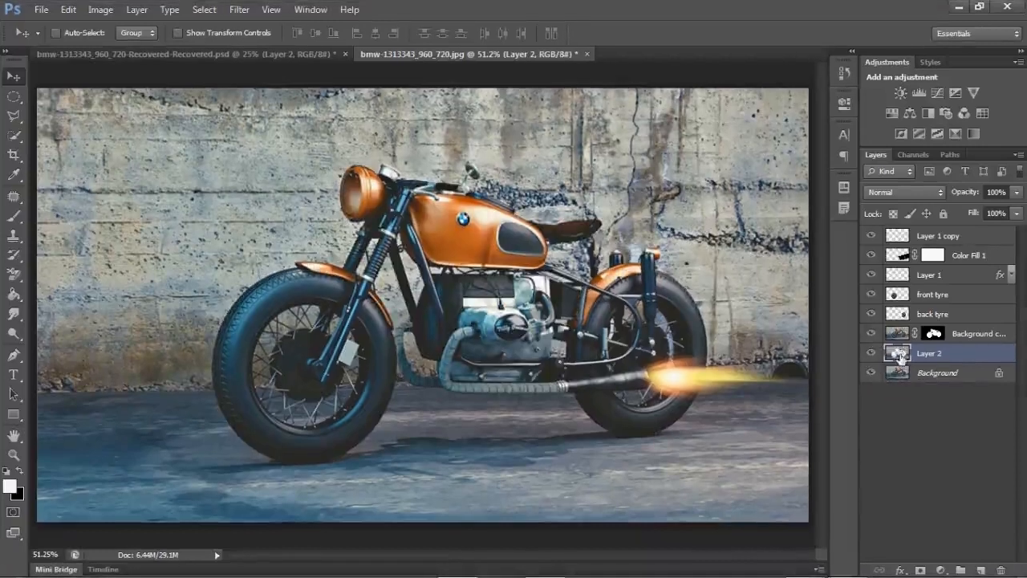
- Apply a Motion Blur with 0° angle and 100 pixel distance to the new background layer
{"action": "left_click", "coordinate": [240, 10]}
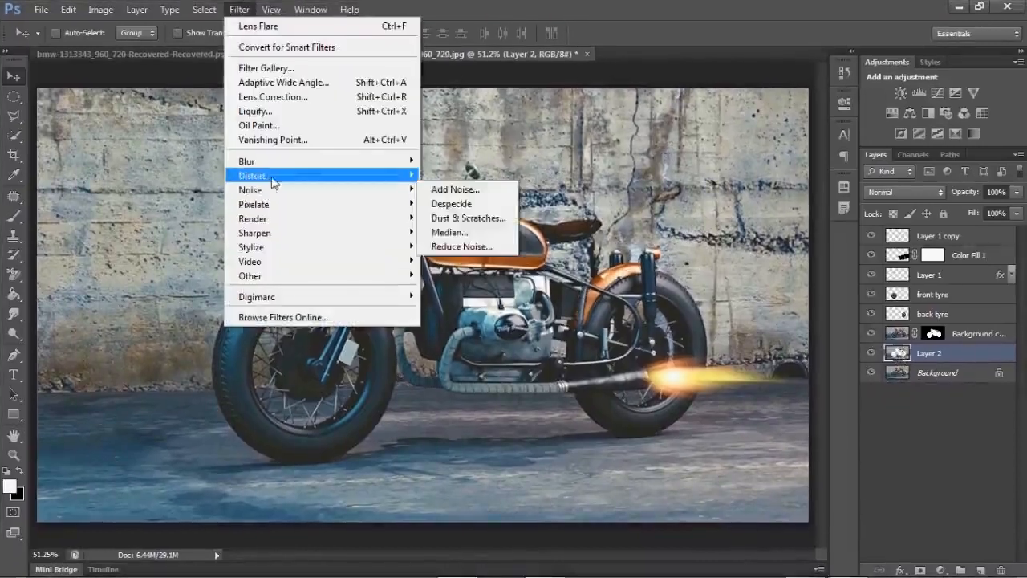
{"action": "mouse_move", "coordinate": [275, 167]}
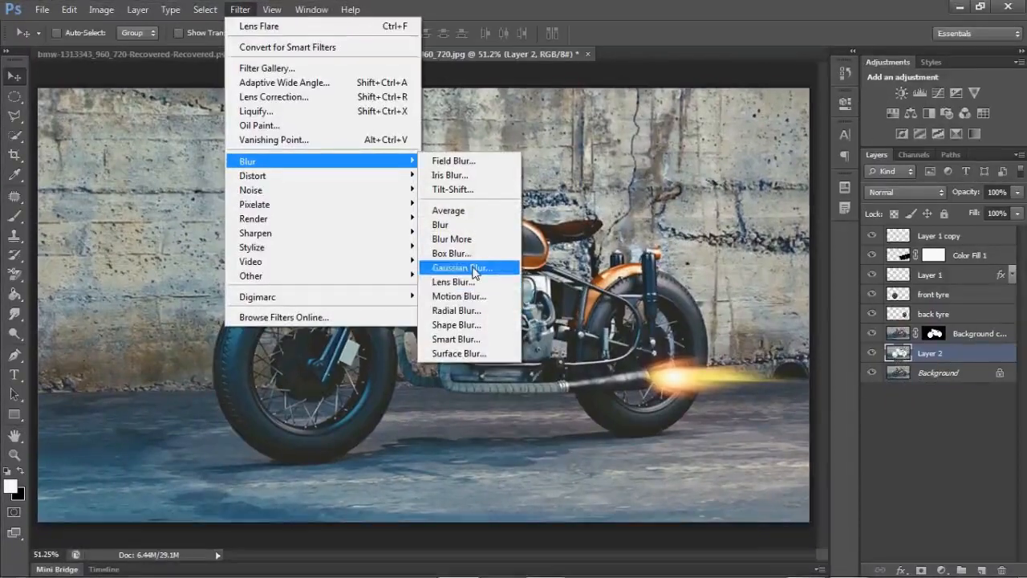
{"action": "left_click", "coordinate": [472, 296]}
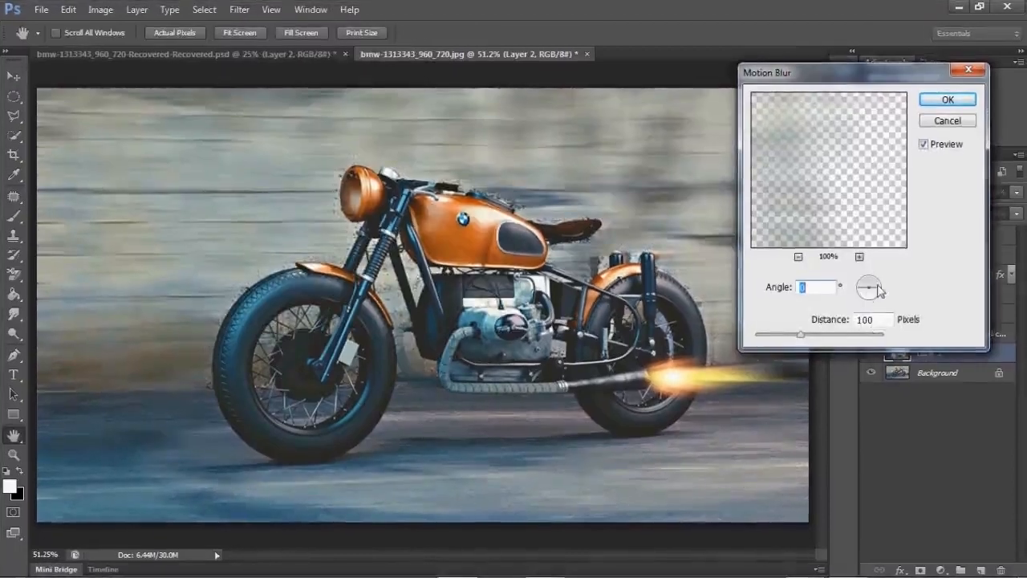
{"action": "left_click", "coordinate": [947, 100]}
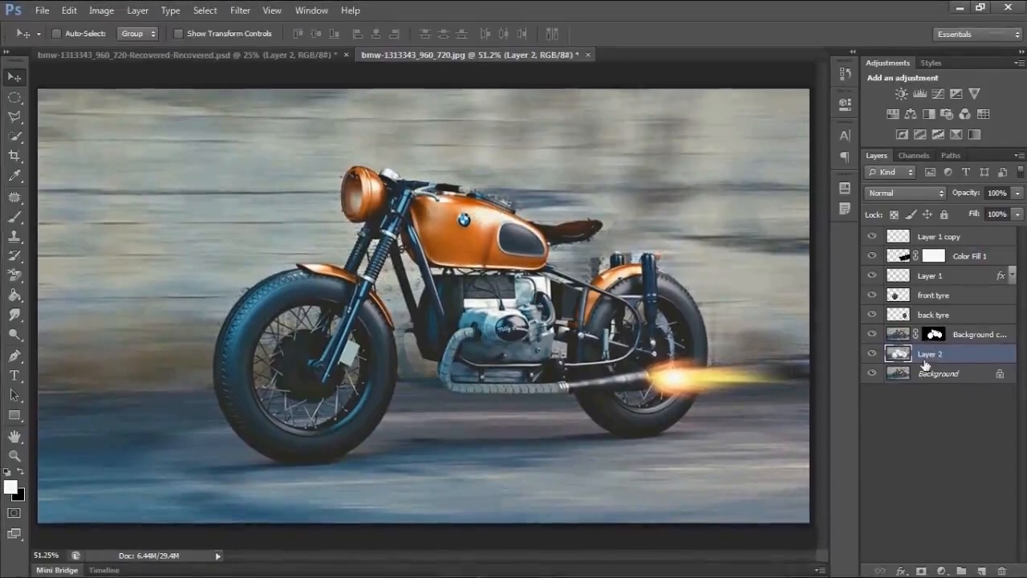
- Add a layer mask to the blurred background layer
{"action": "left_click", "coordinate": [920, 570]}
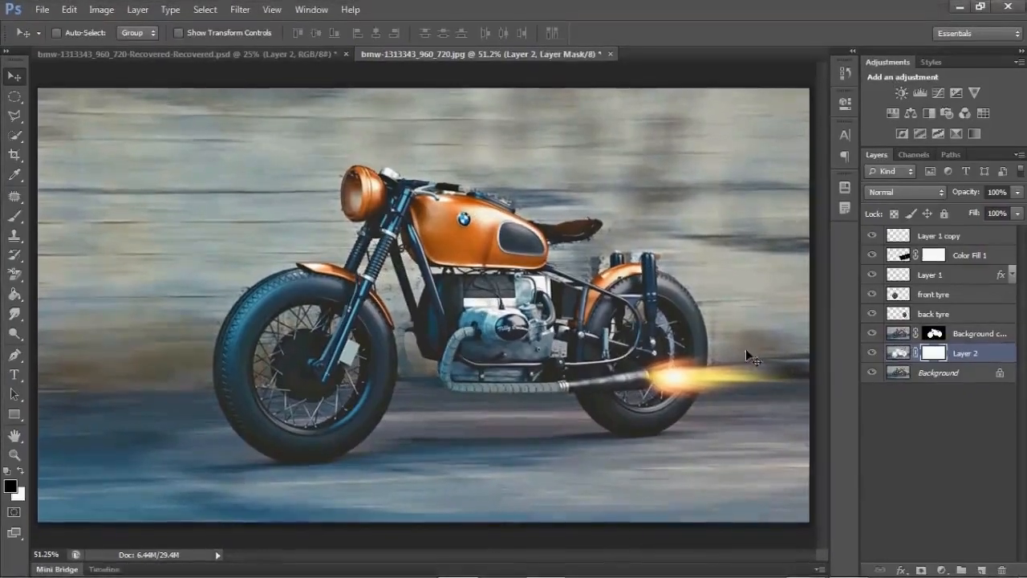
{"action": "key", "text": "b"}
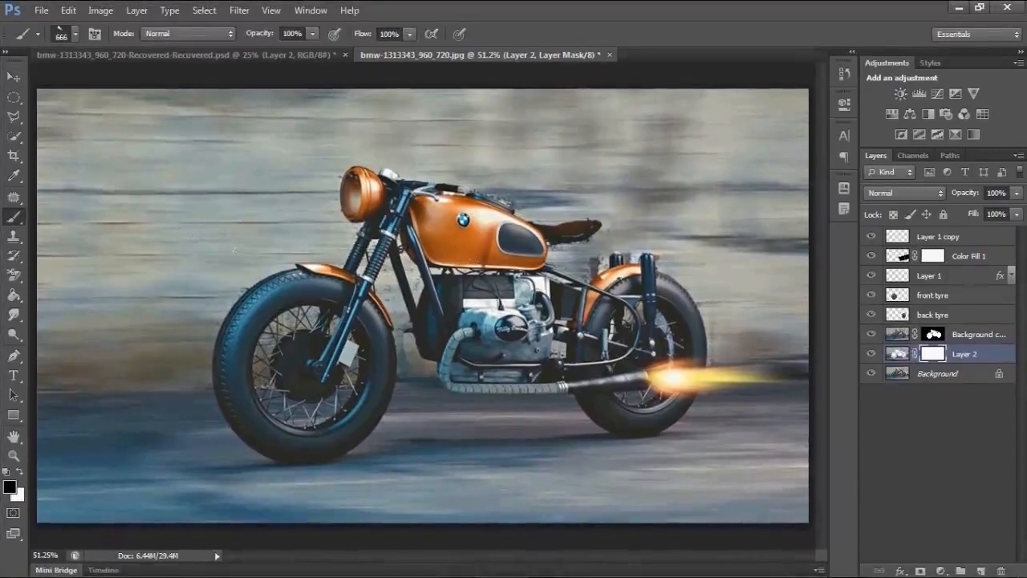
- Convert both the front tyre and back tyre layers to Smart Objects
{"action": "left_click", "coordinate": [904, 294]}
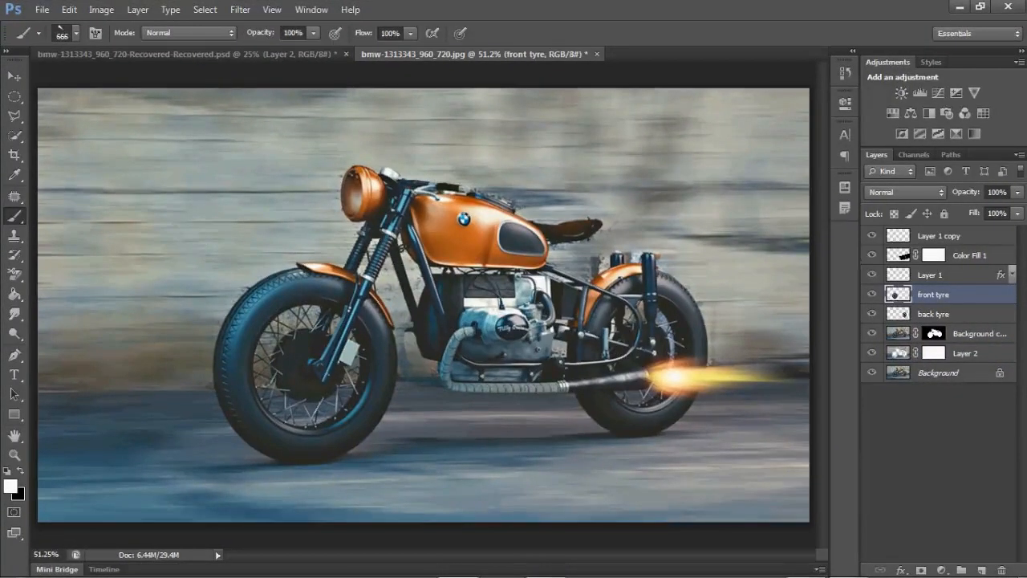
{"action": "key", "text": "v"}
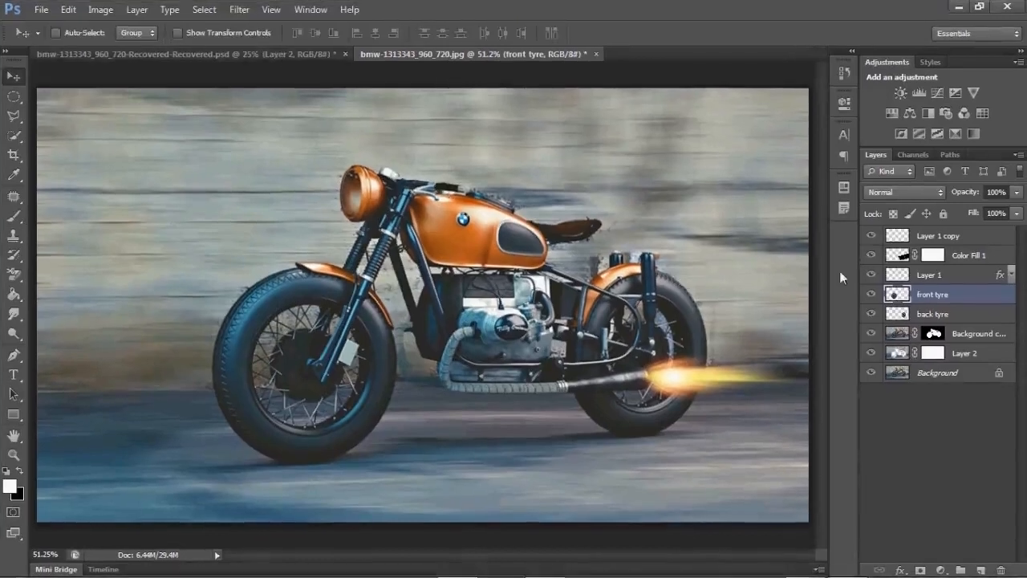
{"action": "right_click", "coordinate": [941, 291]}
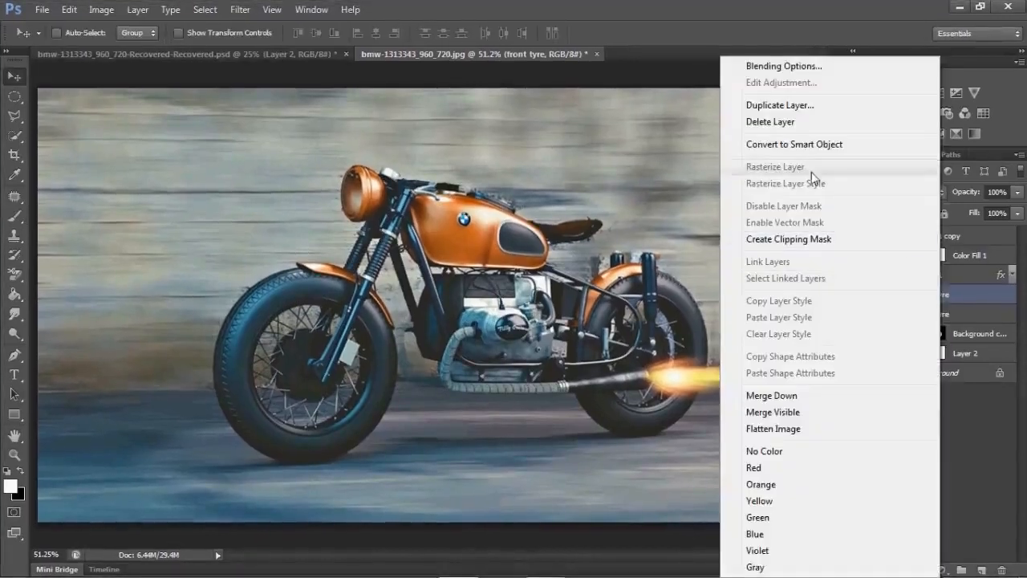
{"action": "left_click", "coordinate": [802, 144]}
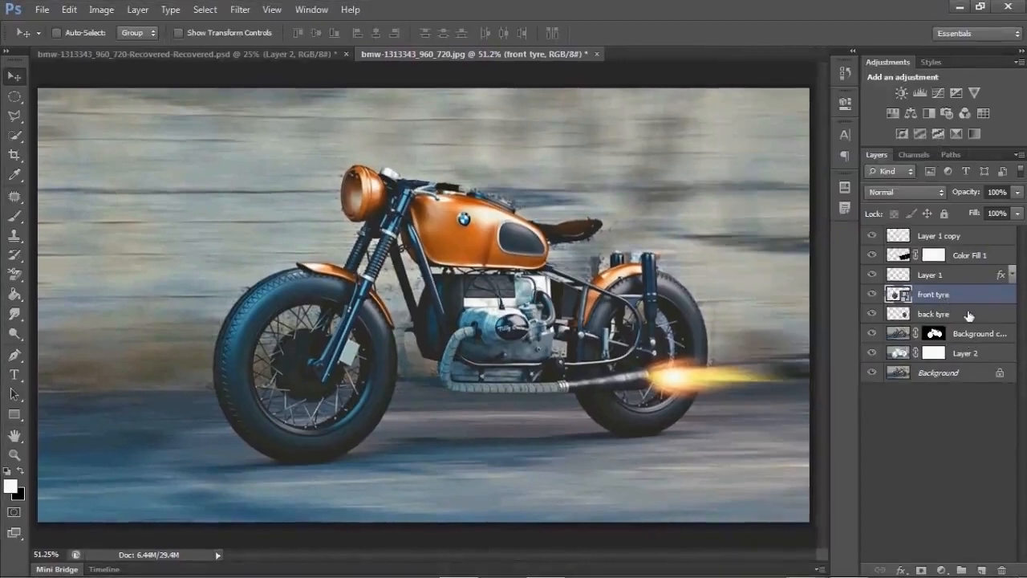
{"action": "left_click", "coordinate": [963, 315]}
{"action": "right_click", "coordinate": [967, 315]}
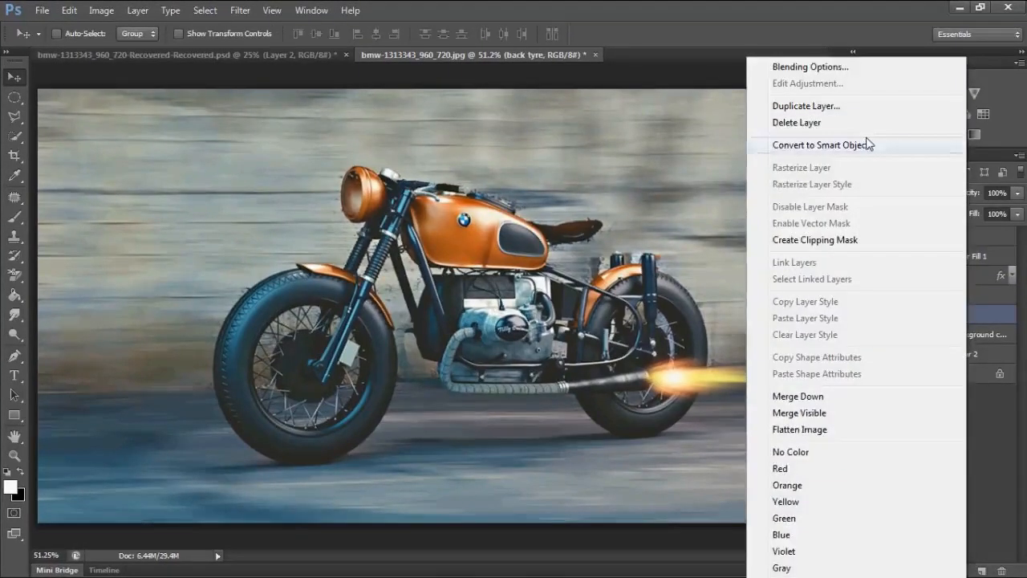
{"action": "left_click", "coordinate": [866, 143]}
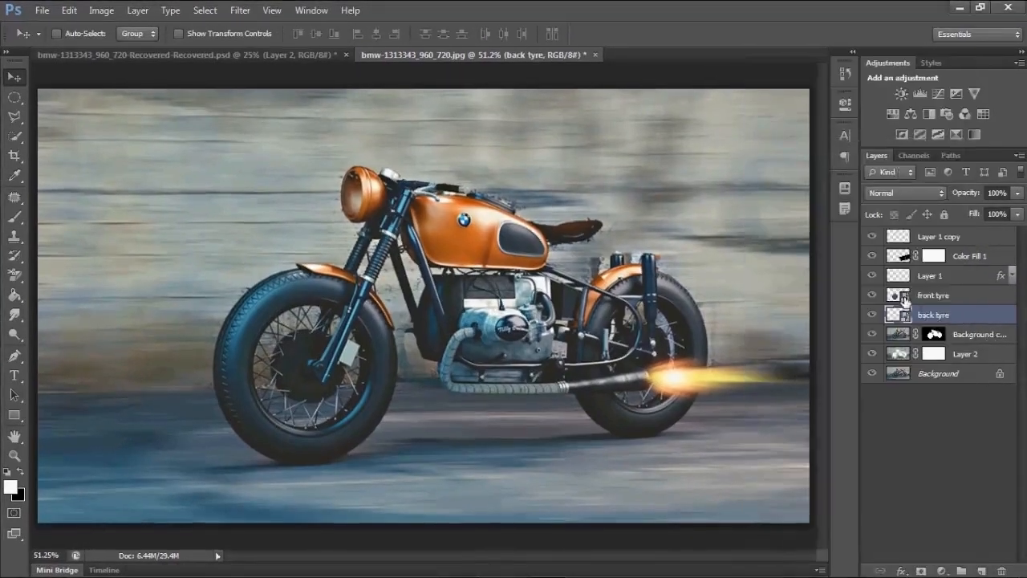
- Open the front tyre Smart Object, apply a Spin Radial Blur of amount 15, then save and close it
{"action": "left_click", "coordinate": [904, 297]}
{"action": "double_click", "coordinate": [904, 299]}
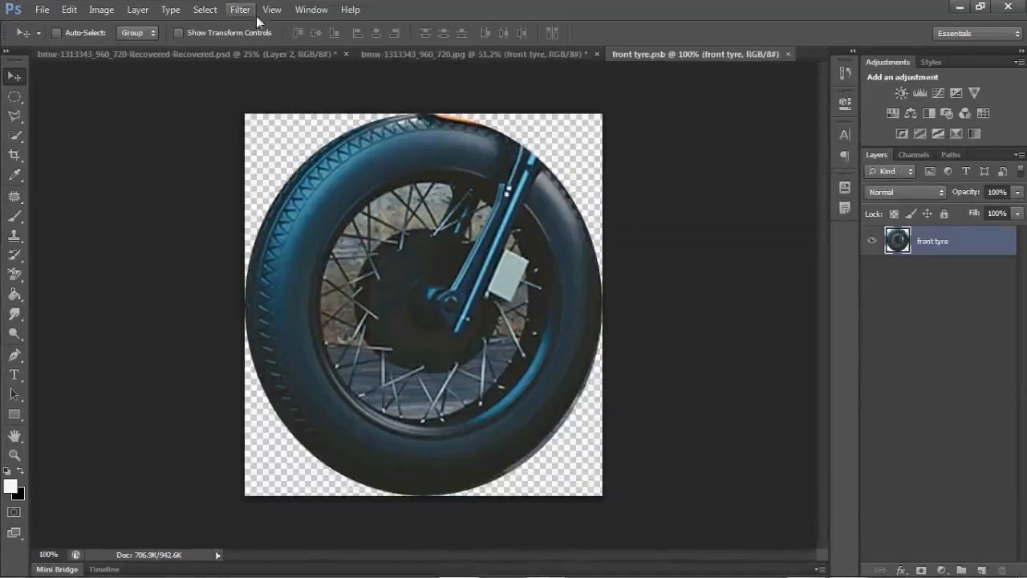
{"action": "left_click", "coordinate": [230, 12]}
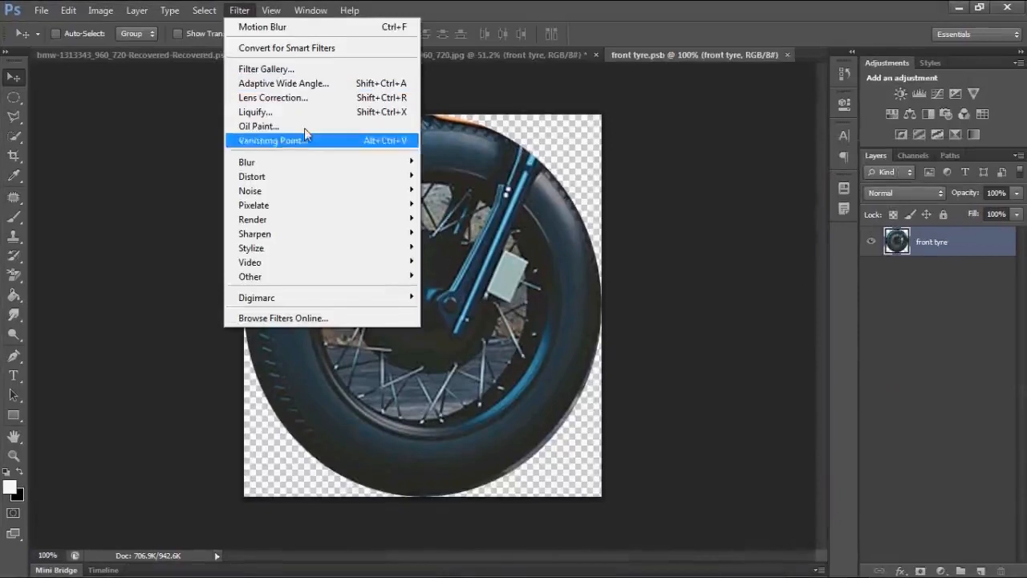
{"action": "mouse_move", "coordinate": [310, 164]}
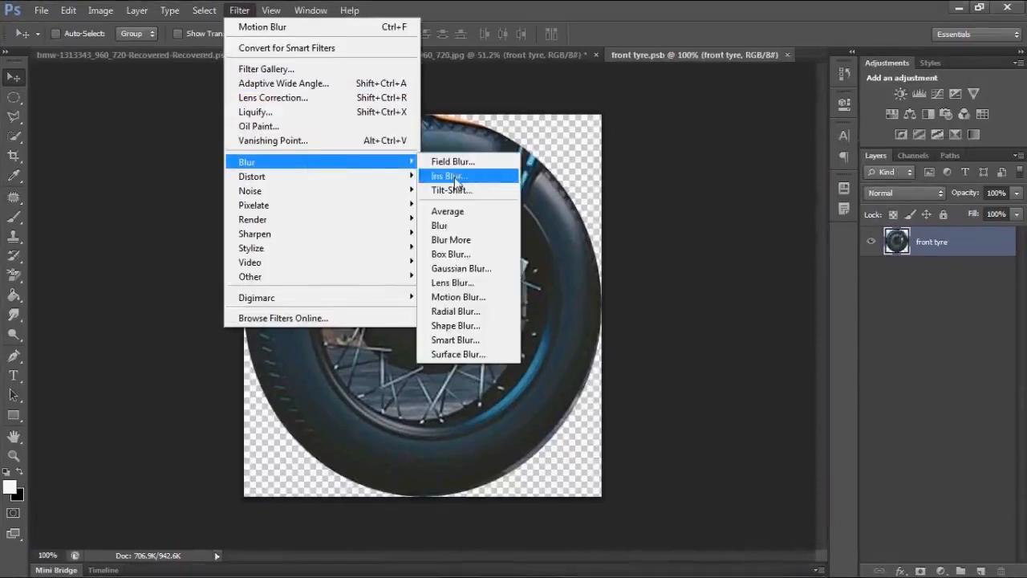
{"action": "left_click", "coordinate": [466, 311]}
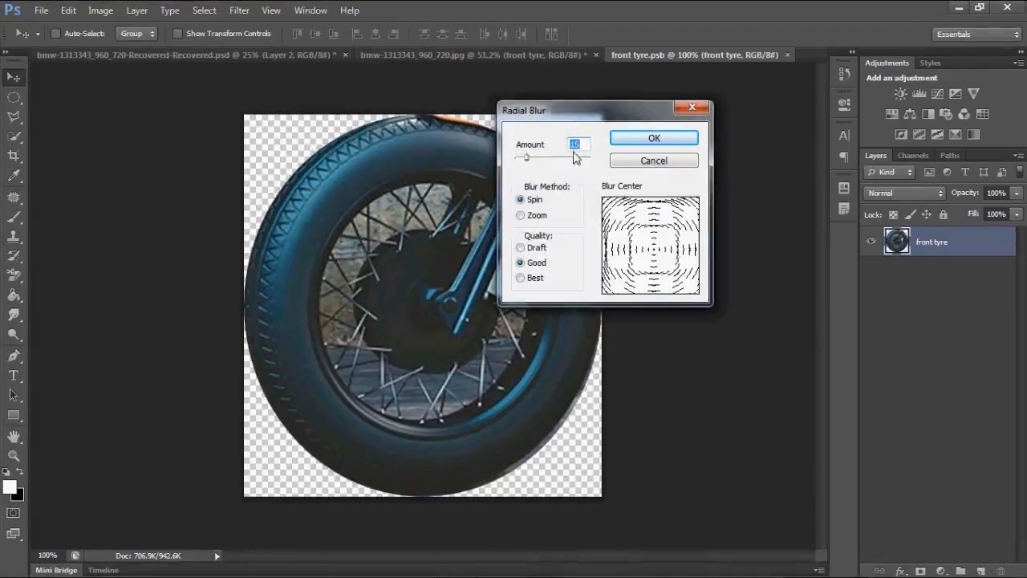
{"action": "left_click", "coordinate": [627, 140]}
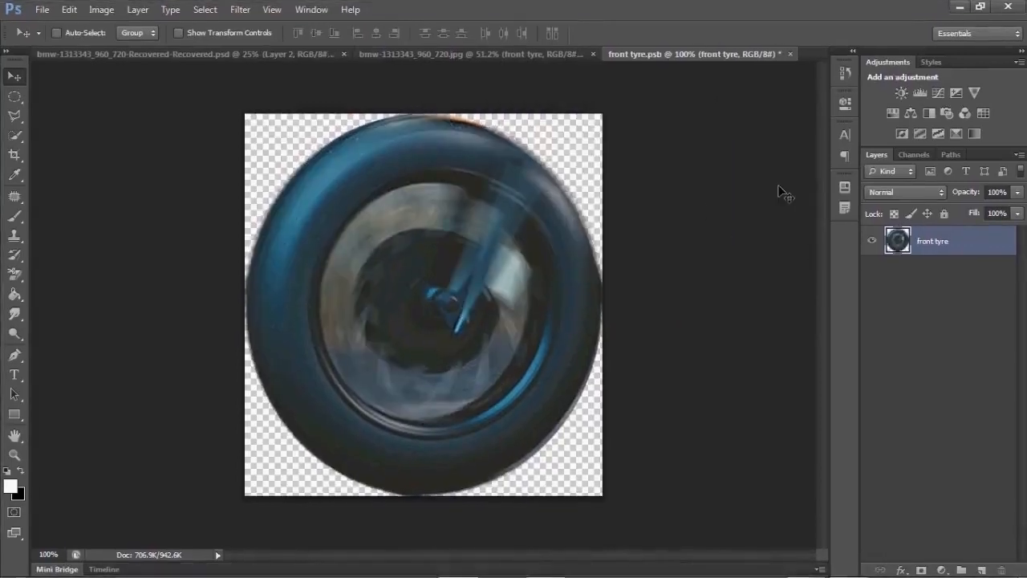
{"action": "key", "text": "ctrl+s"}
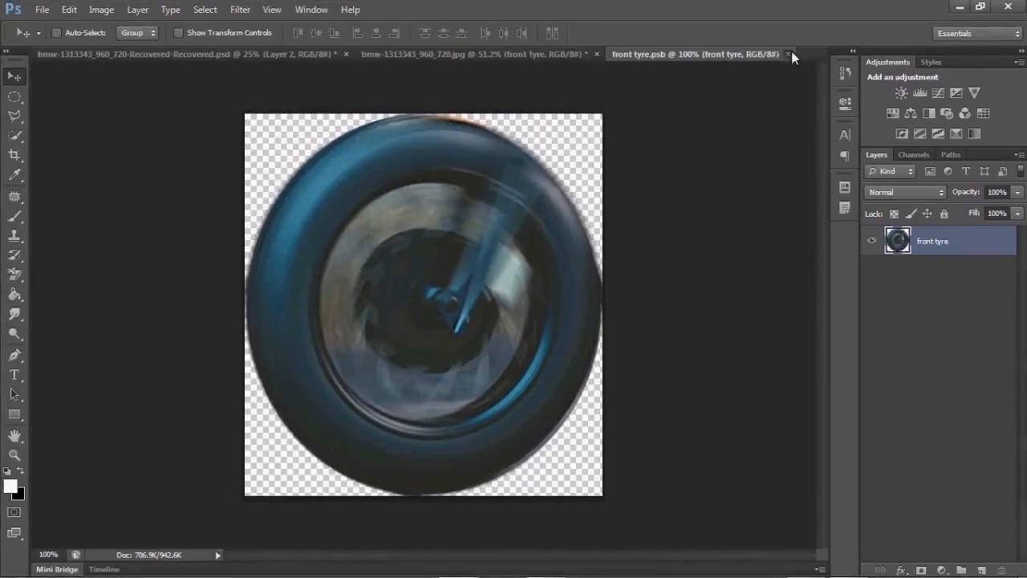
{"action": "left_click", "coordinate": [787, 54]}
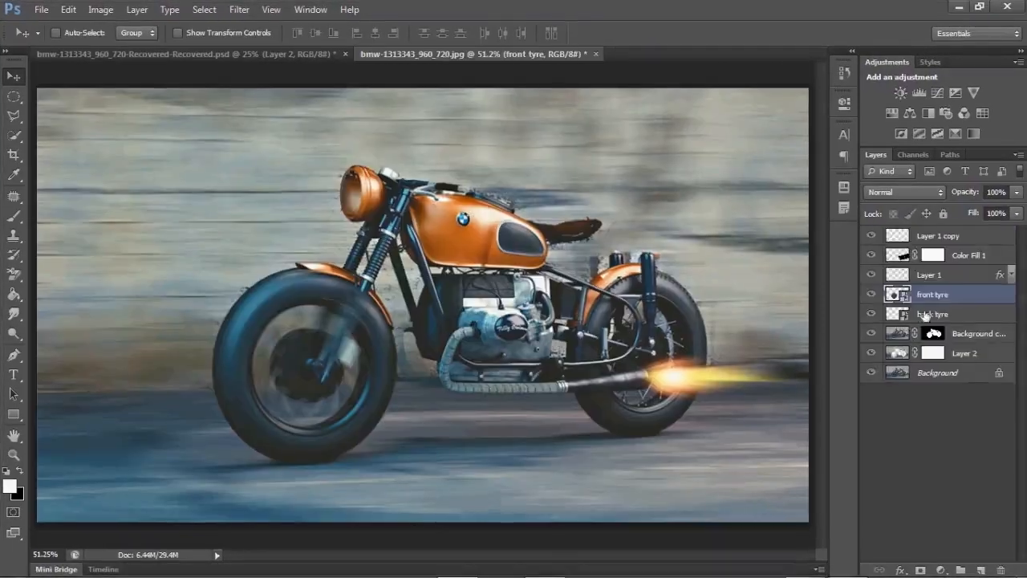
- Open the back tyre Smart Object, apply a Spin Radial Blur of amount 15, and close it
{"action": "left_click", "coordinate": [904, 315]}
{"action": "double_click", "coordinate": [899, 315]}
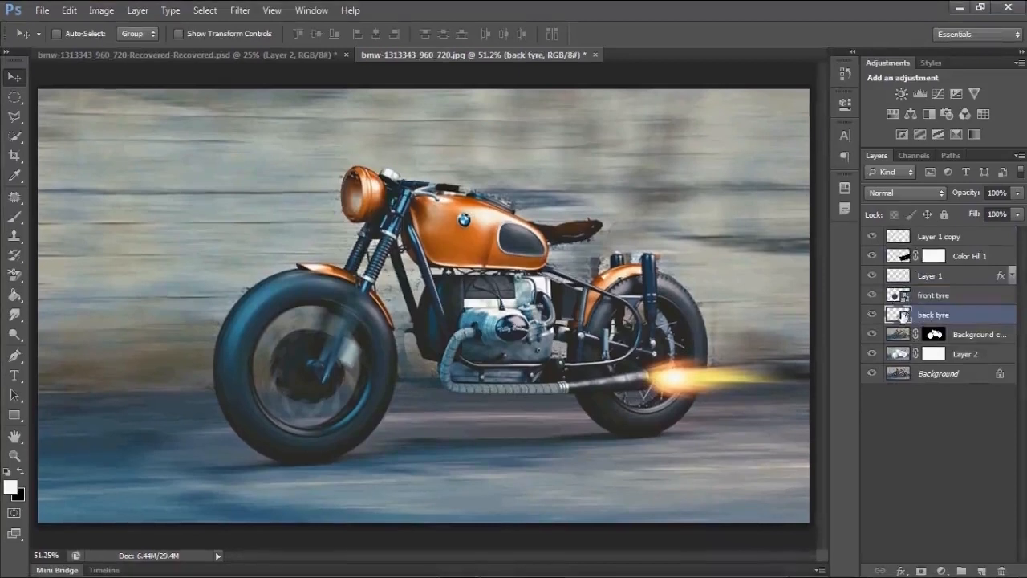
{"action": "left_click", "coordinate": [240, 10]}
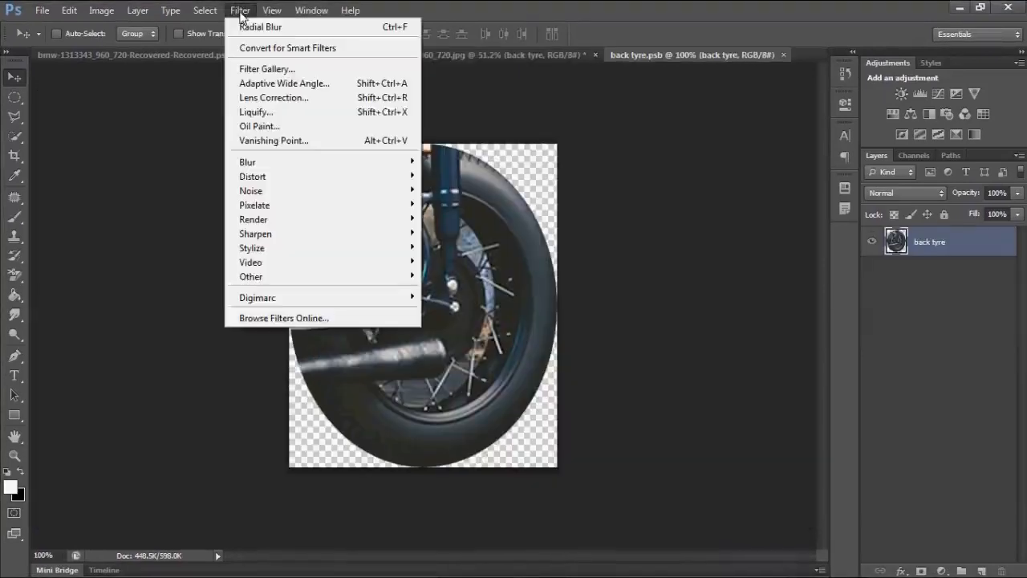
{"action": "mouse_move", "coordinate": [361, 162]}
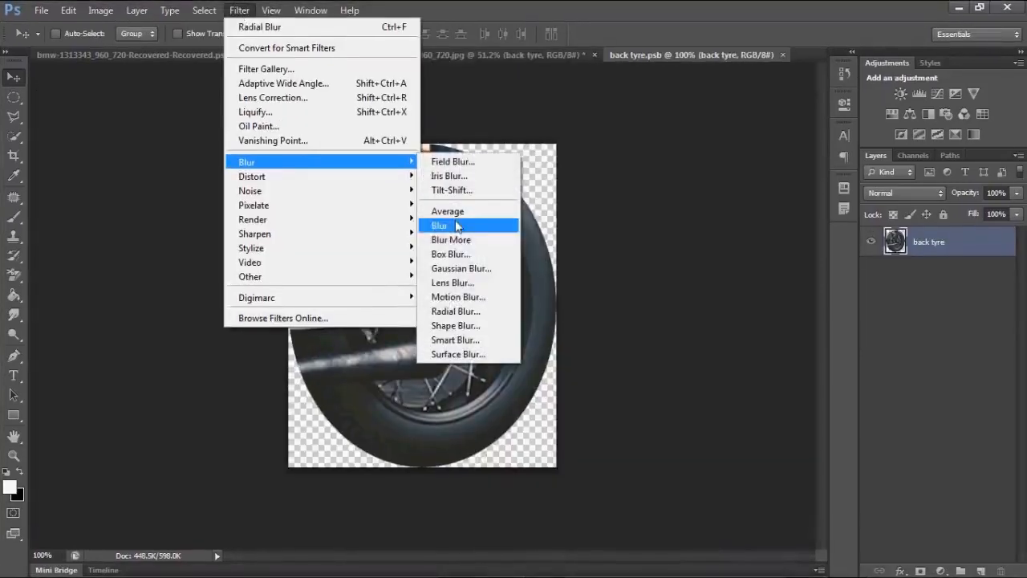
{"action": "left_click", "coordinate": [458, 311]}
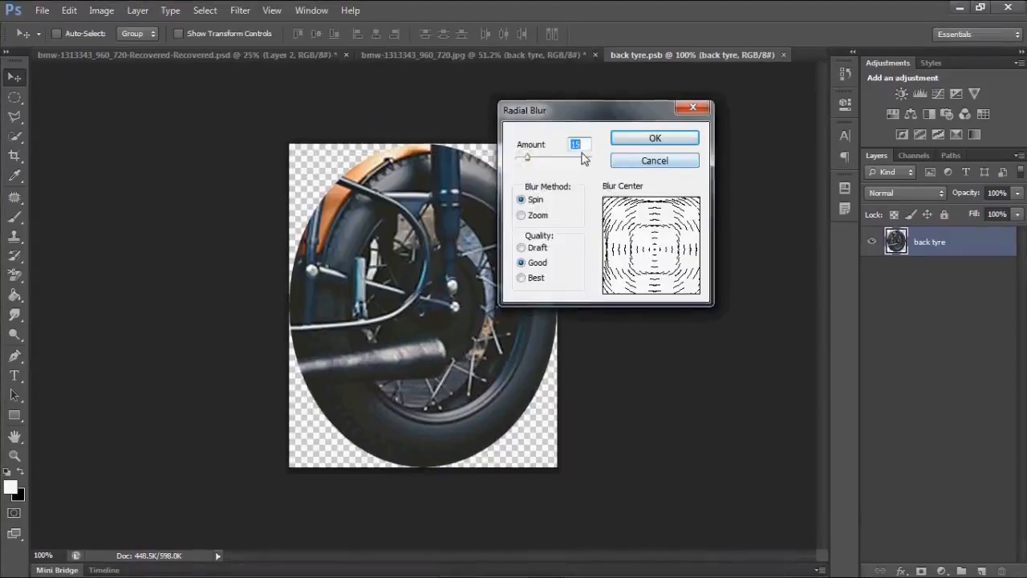
{"action": "left_click", "coordinate": [643, 139]}
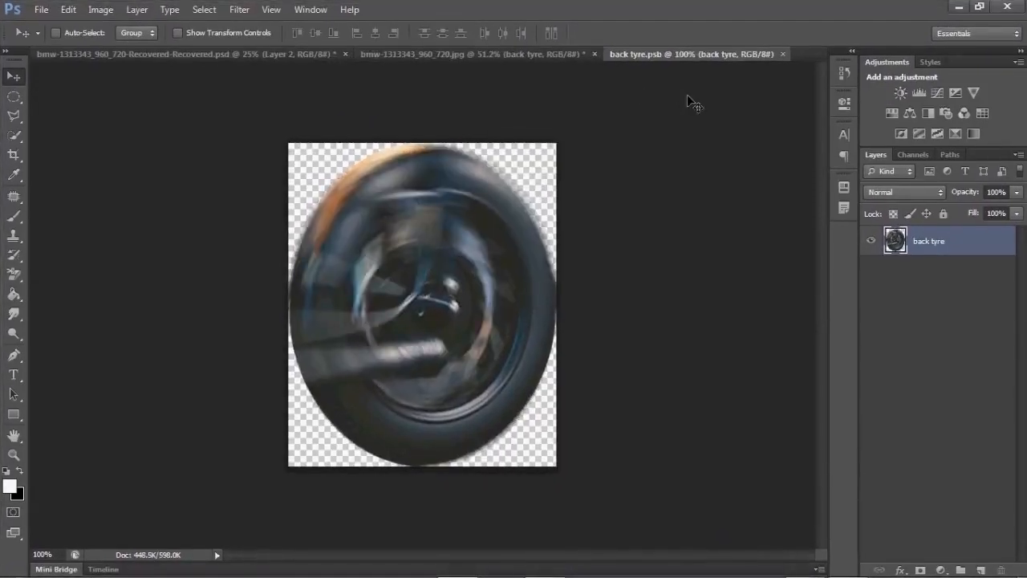
{"action": "left_click", "coordinate": [781, 55]}
- Zoom in on the motorcycle to inspect the blurred wheels
{"action": "key", "text": "z"}
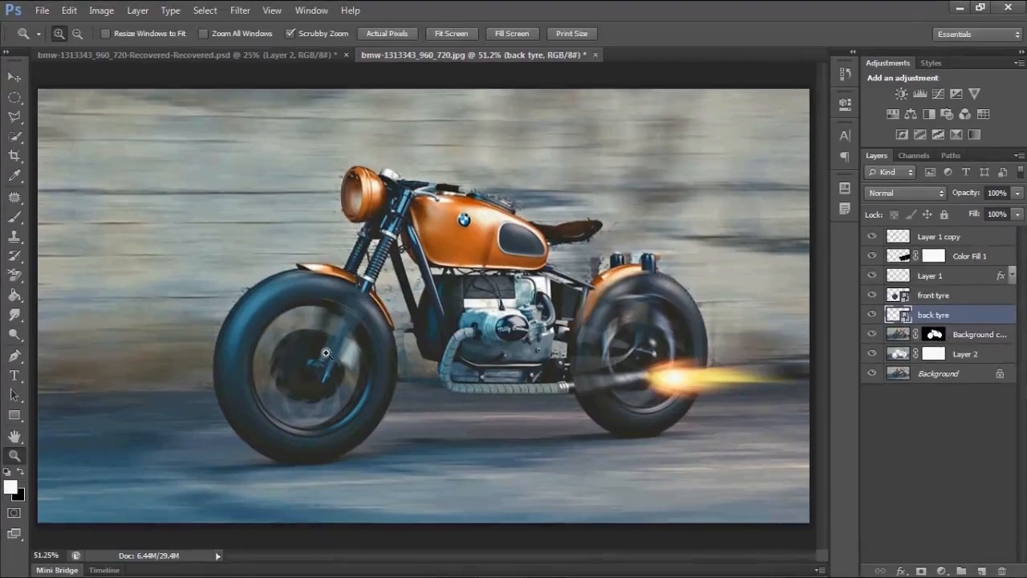
{"action": "left_click_drag", "start_coordinate": [347, 317], "coordinate": [393, 342]}
{"action": "key", "text": "v"}
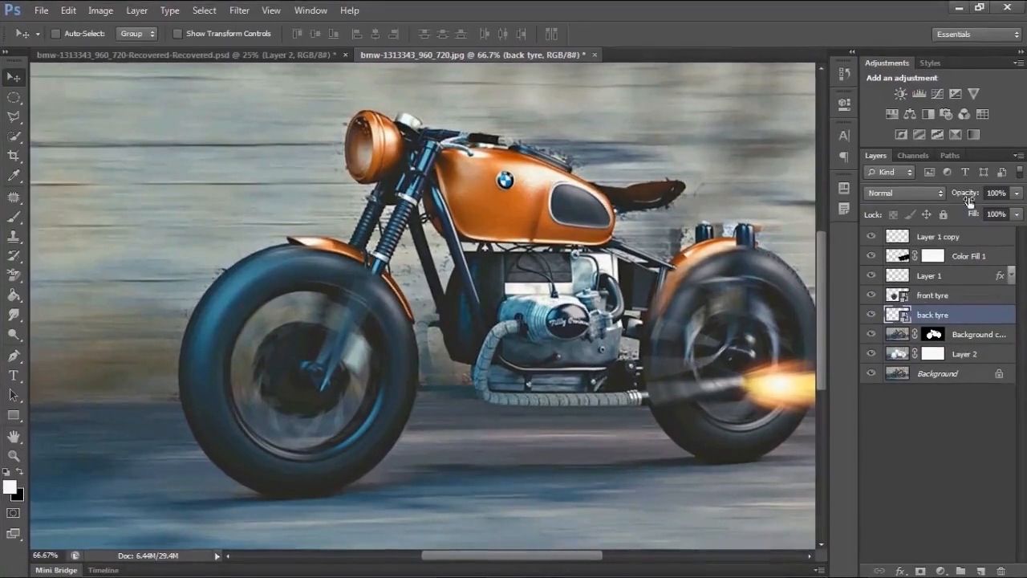
- Lower the back tyre layer's opacity to 71% and the front tyre layer's opacity to 63%
{"action": "left_click_drag", "start_coordinate": [968, 197], "coordinate": [949, 198]}
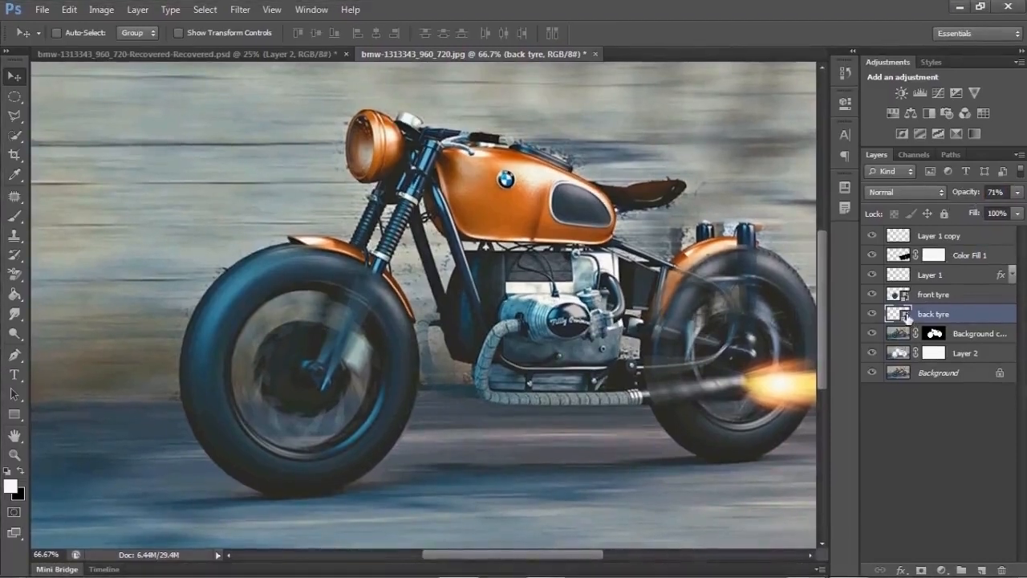
{"action": "left_click", "coordinate": [922, 296]}
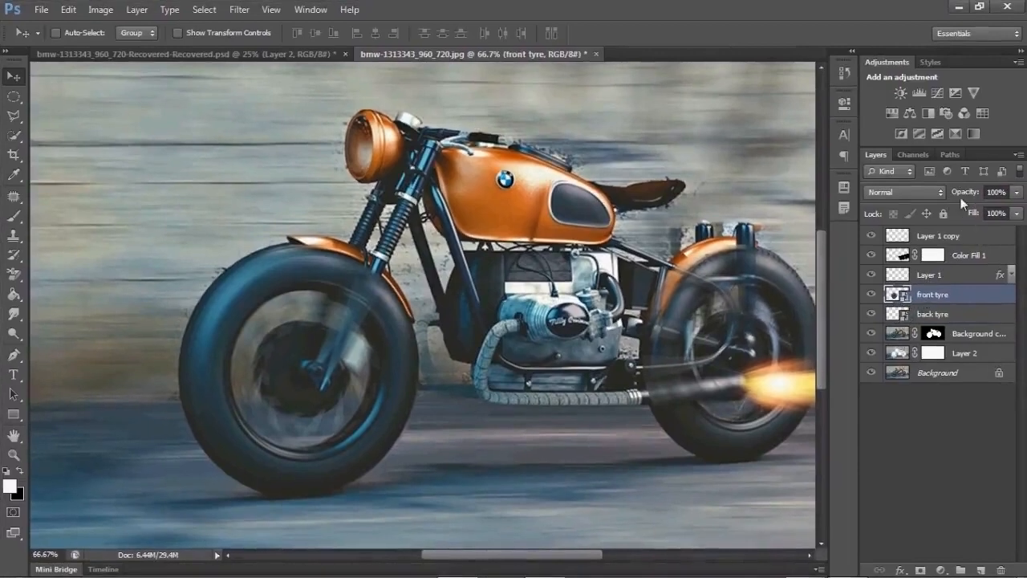
{"action": "left_click_drag", "start_coordinate": [969, 197], "coordinate": [943, 204]}
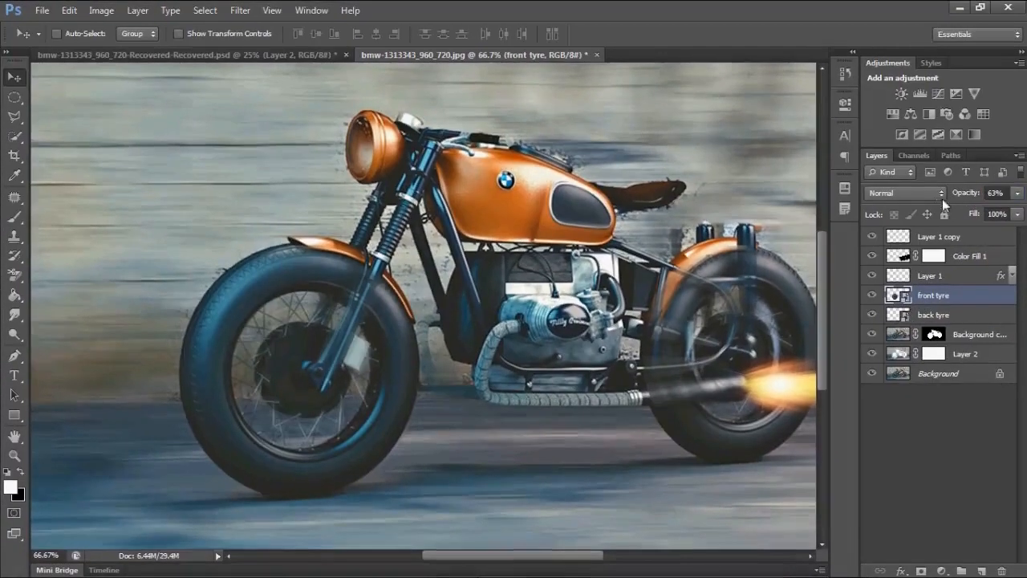
- Add a layer mask to the front tyre layer and pick a soft round brush of 71 px with black paint
{"action": "left_click", "coordinate": [918, 570]}
{"action": "key", "text": "x"}
{"action": "key", "text": "b"}
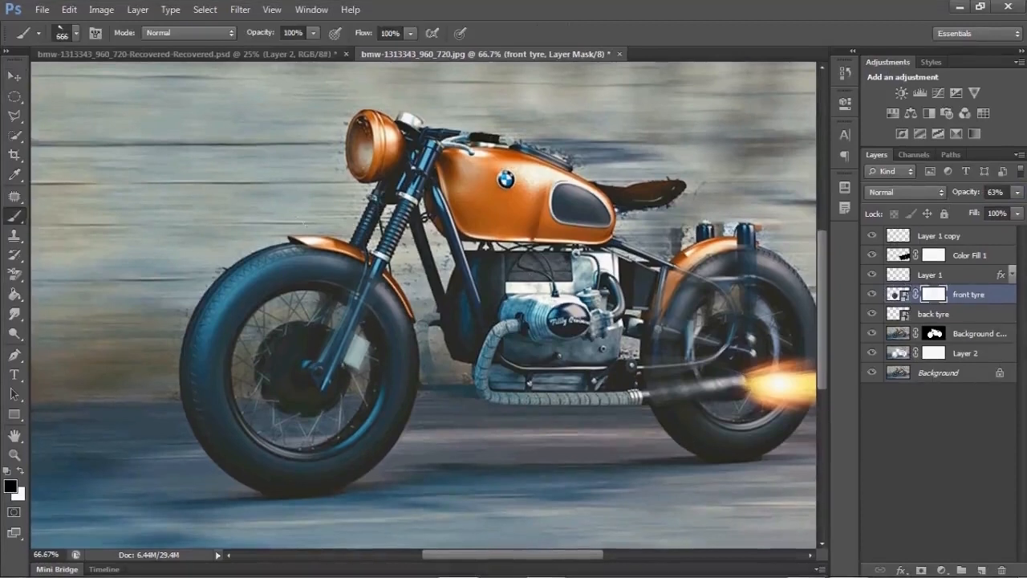
{"action": "right_click", "coordinate": [454, 374]}
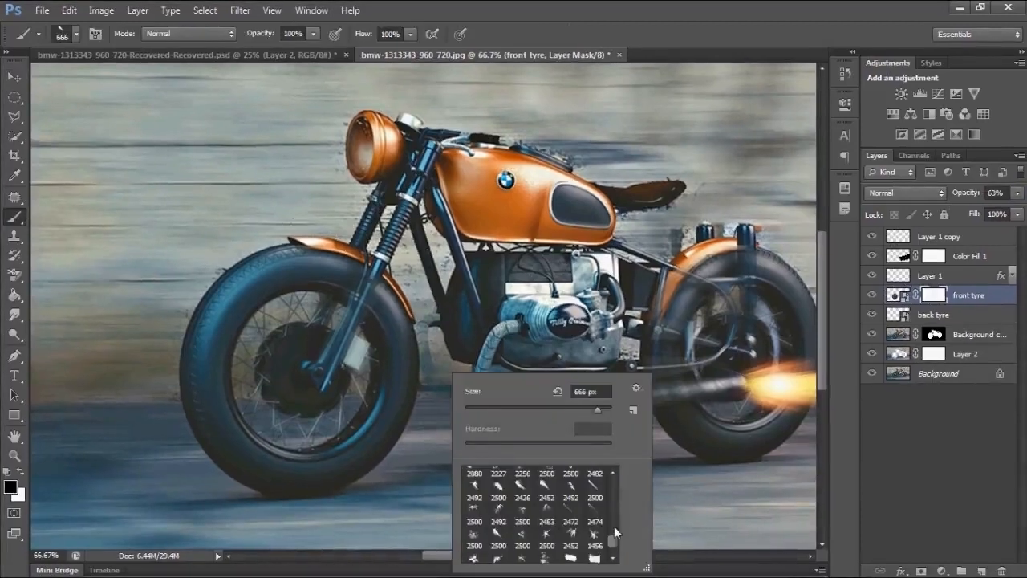
{"action": "left_click_drag", "start_coordinate": [612, 542], "coordinate": [614, 483]}
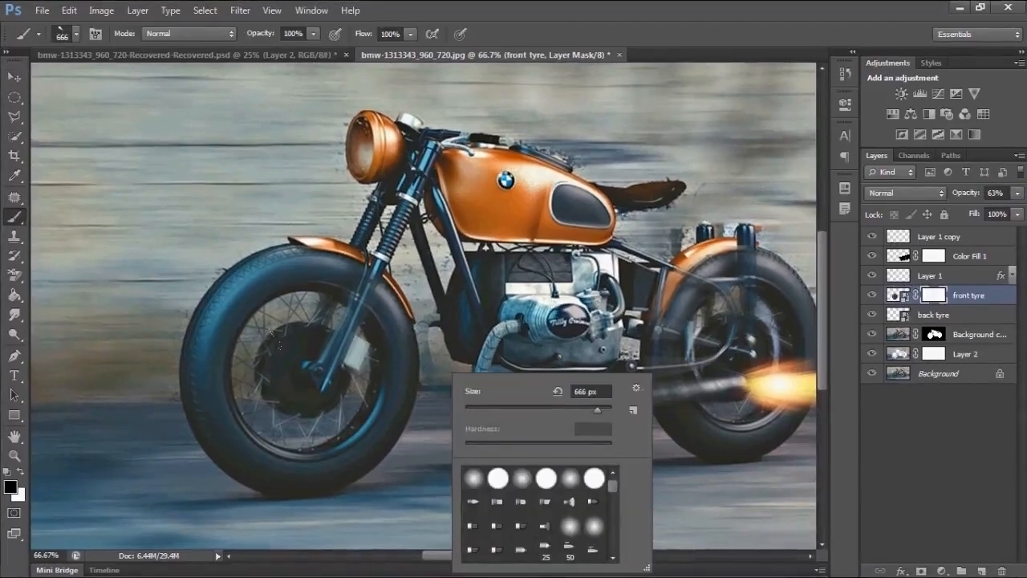
{"action": "left_click", "coordinate": [472, 478]}
{"action": "left_click", "coordinate": [519, 408]}
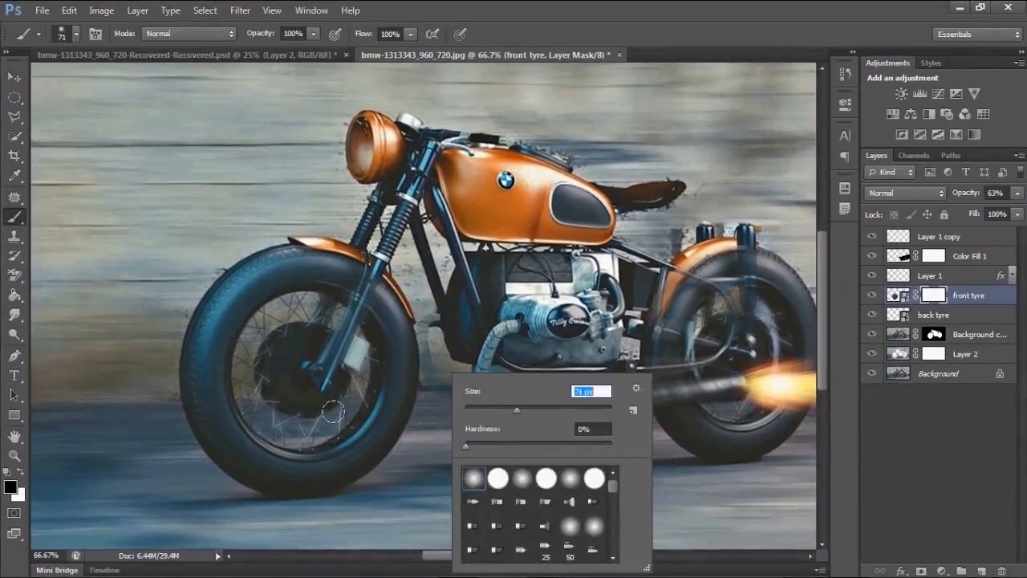
- Paint over the front wheel's hub on the mask to bring back the sharp centre, then restore the layer opacity to 100%
{"action": "left_click", "coordinate": [355, 389]}
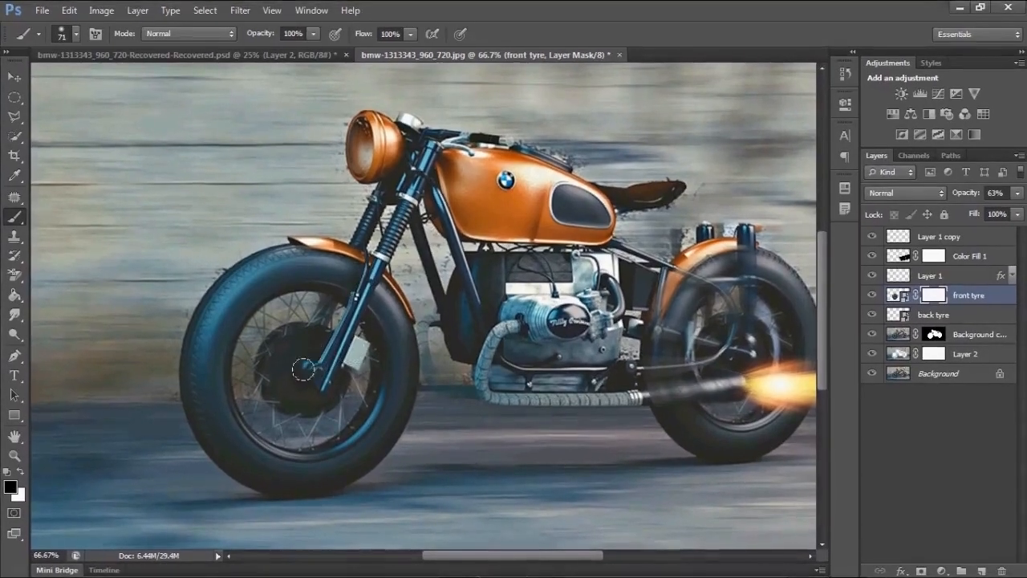
{"action": "left_click_drag", "start_coordinate": [320, 360], "coordinate": [315, 369]}
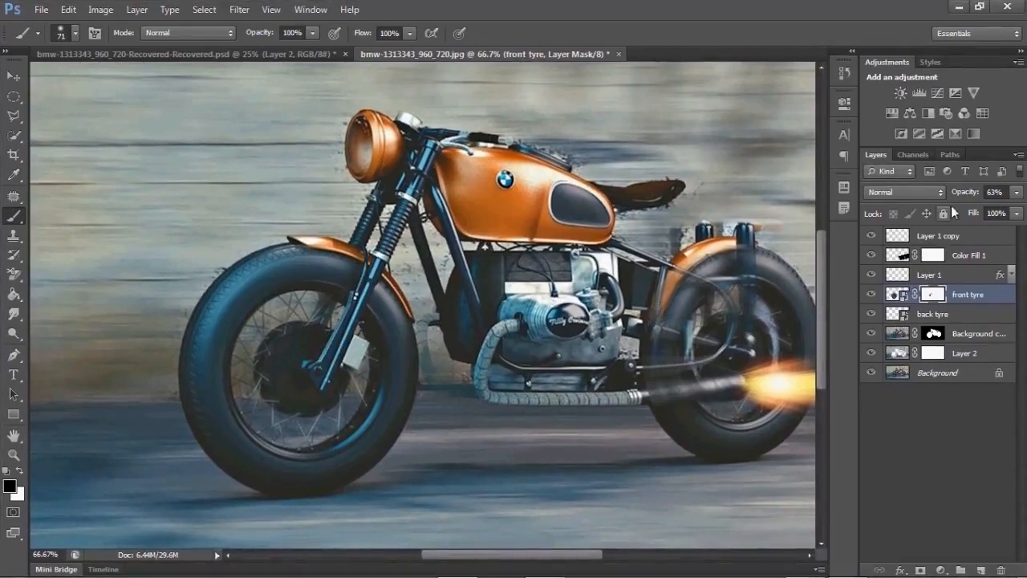
{"action": "left_click_drag", "start_coordinate": [963, 195], "coordinate": [1021, 210]}
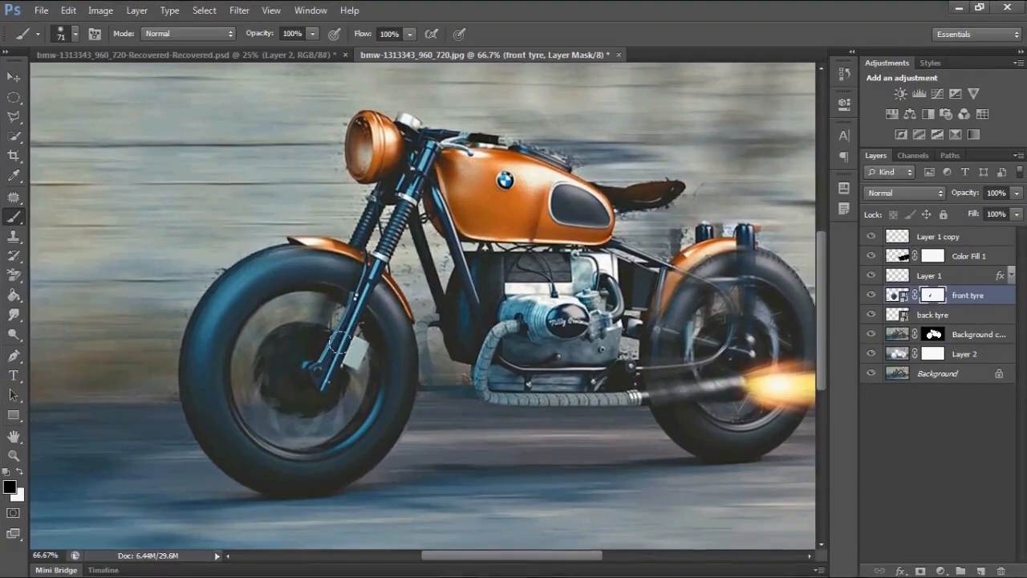
- Set the back tyre layer's opacity to 49%, add a layer mask to it, and set the soft brush to 49 px
{"action": "scroll", "coordinate": [324, 350], "scroll_direction": "down", "scroll_amount": 3}
{"action": "key", "text": "z"}
{"action": "scroll", "coordinate": [498, 364], "scroll_direction": "down", "scroll_amount": 2}
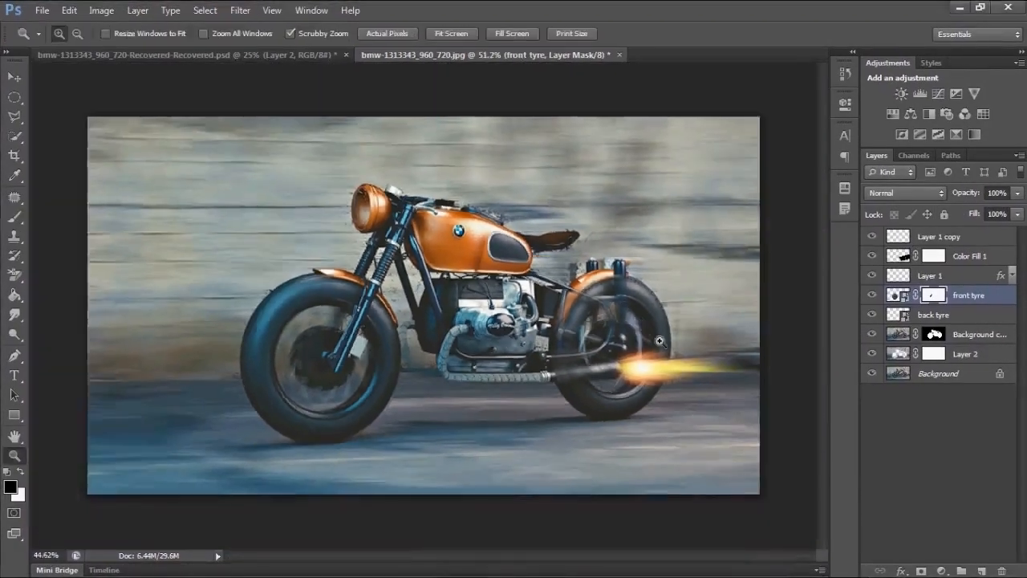
{"action": "scroll", "coordinate": [570, 327], "scroll_direction": "up", "scroll_amount": 2}
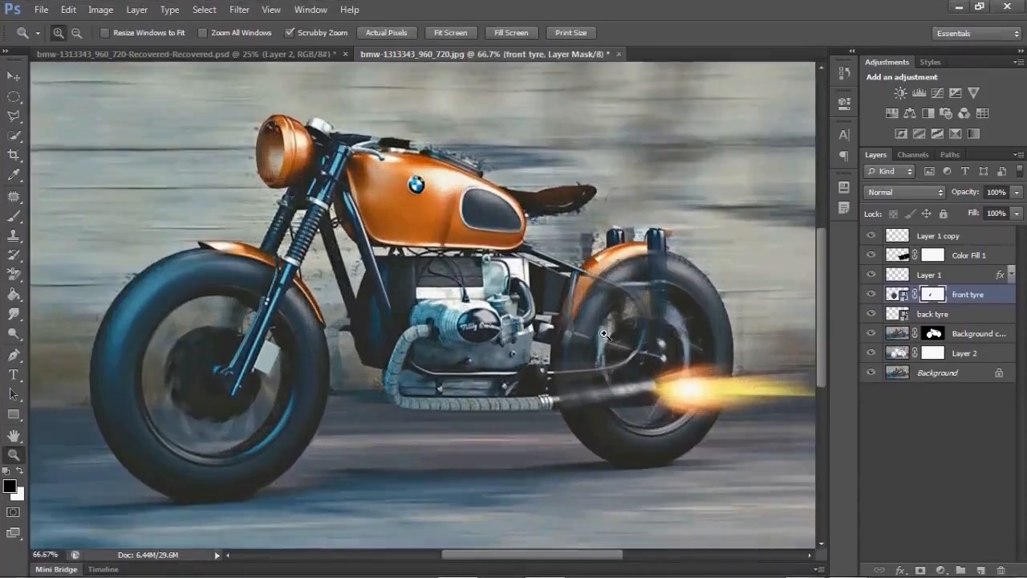
{"action": "key", "text": "h"}
{"action": "left_click_drag", "start_coordinate": [697, 434], "coordinate": [560, 413]}
{"action": "key", "text": "v"}
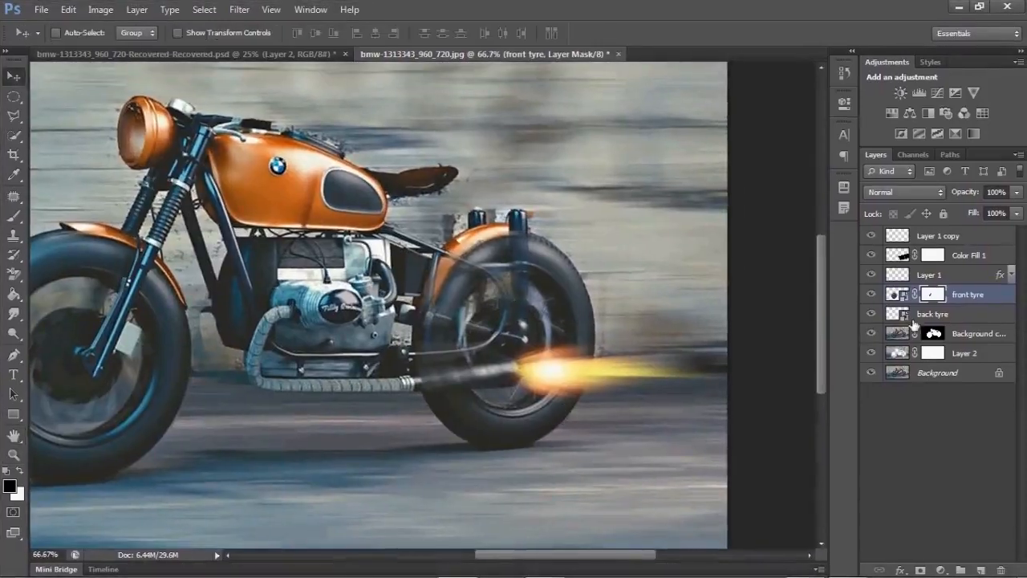
{"action": "left_click", "coordinate": [936, 314]}
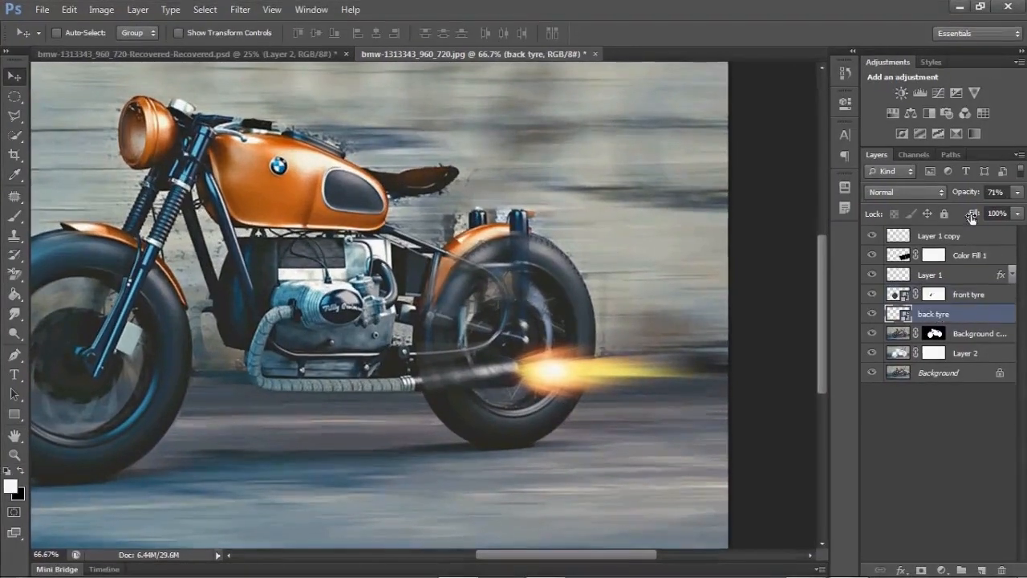
{"action": "left_click_drag", "start_coordinate": [968, 190], "coordinate": [951, 202]}
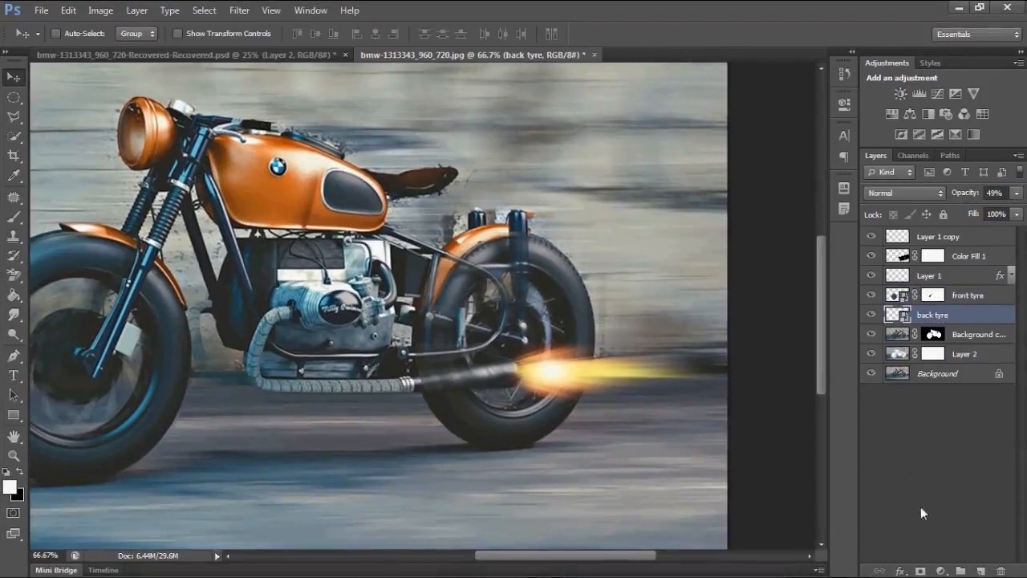
{"action": "left_click", "coordinate": [920, 570]}
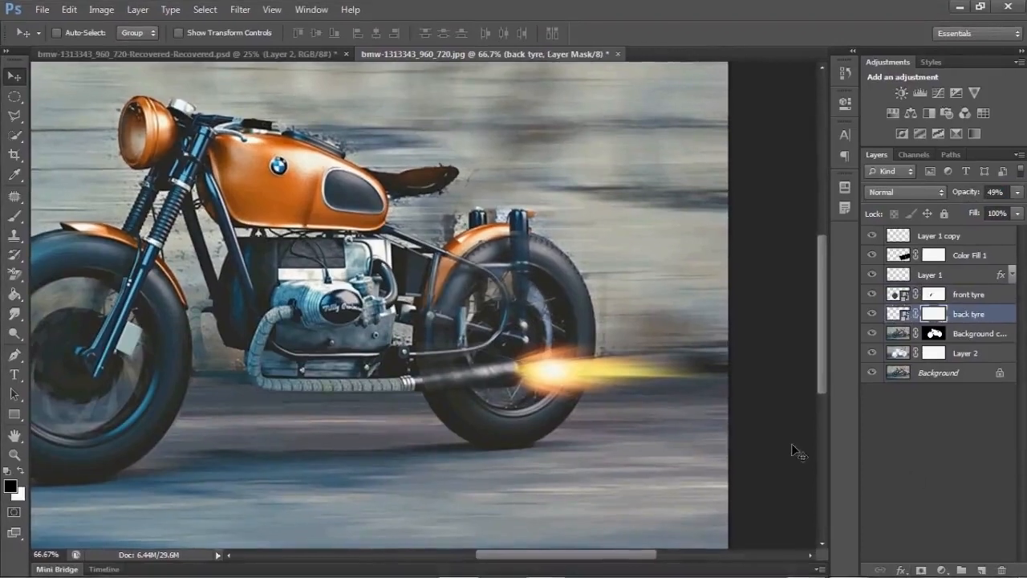
{"action": "key", "text": "b"}
{"action": "right_click", "coordinate": [491, 300]}
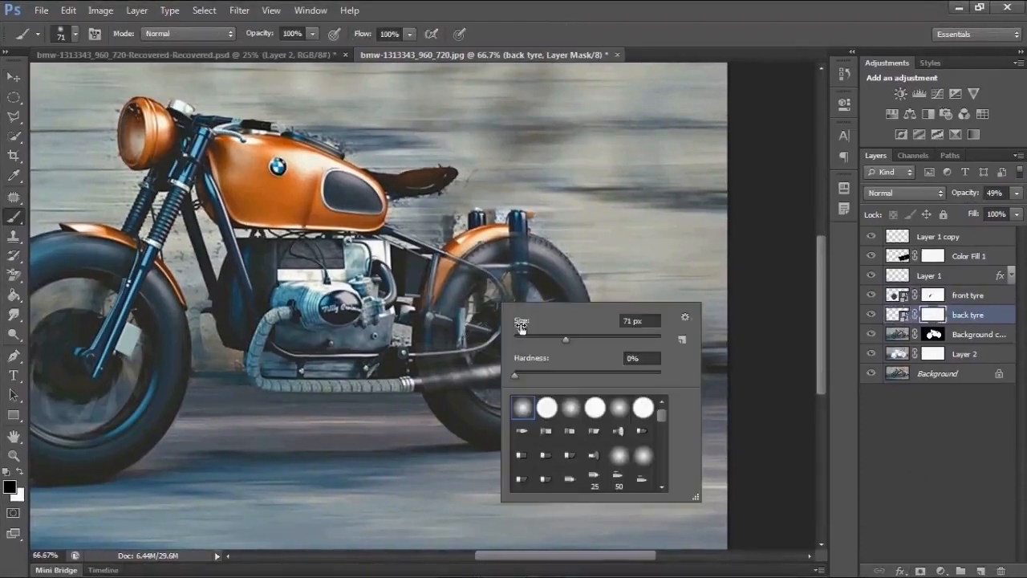
{"action": "left_click_drag", "start_coordinate": [560, 337], "coordinate": [545, 338]}
{"action": "key", "text": "Return"}
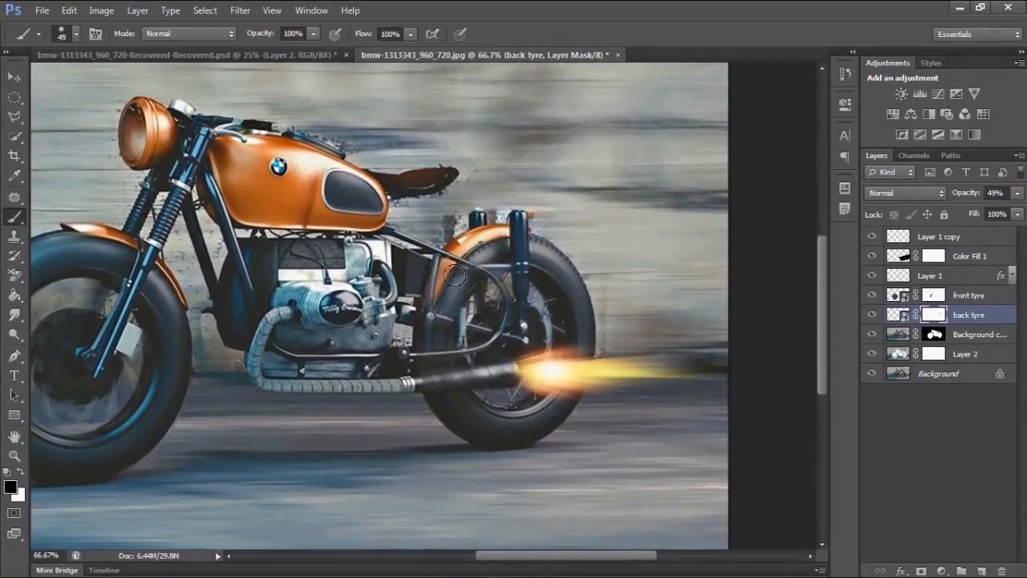
- Paint over the back wheel's hub and exhaust area on the mask, then restore the layer opacity to 100%
{"action": "mouse_move", "coordinate": [436, 323]}
{"action": "left_mouse_down"}
{"action": "mouse_move", "coordinate": [432, 313]}
{"action": "mouse_move", "coordinate": [463, 331]}
{"action": "mouse_move", "coordinate": [463, 343]}
{"action": "left_mouse_up"}
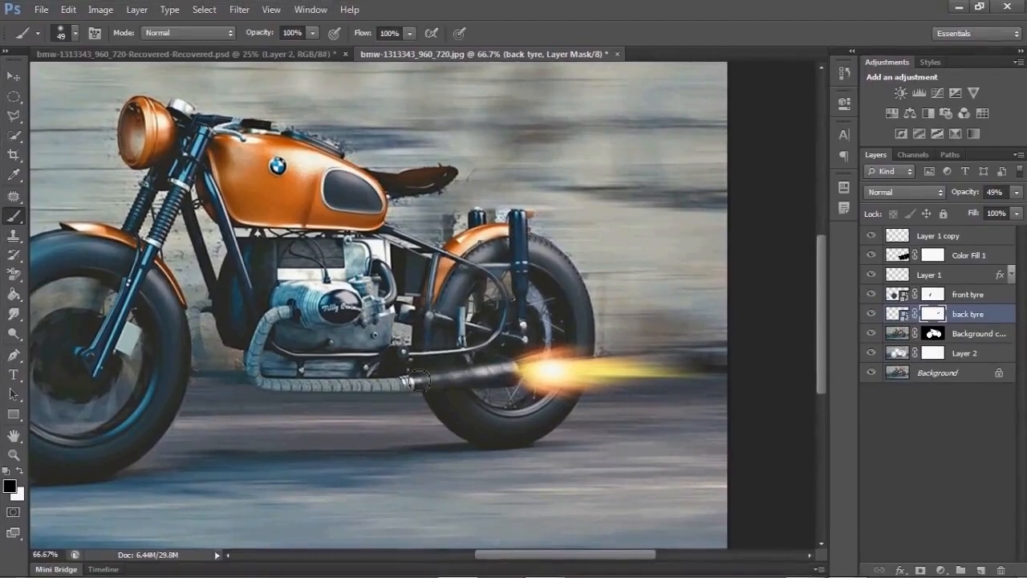
{"action": "left_click_drag", "start_coordinate": [430, 381], "coordinate": [466, 380]}
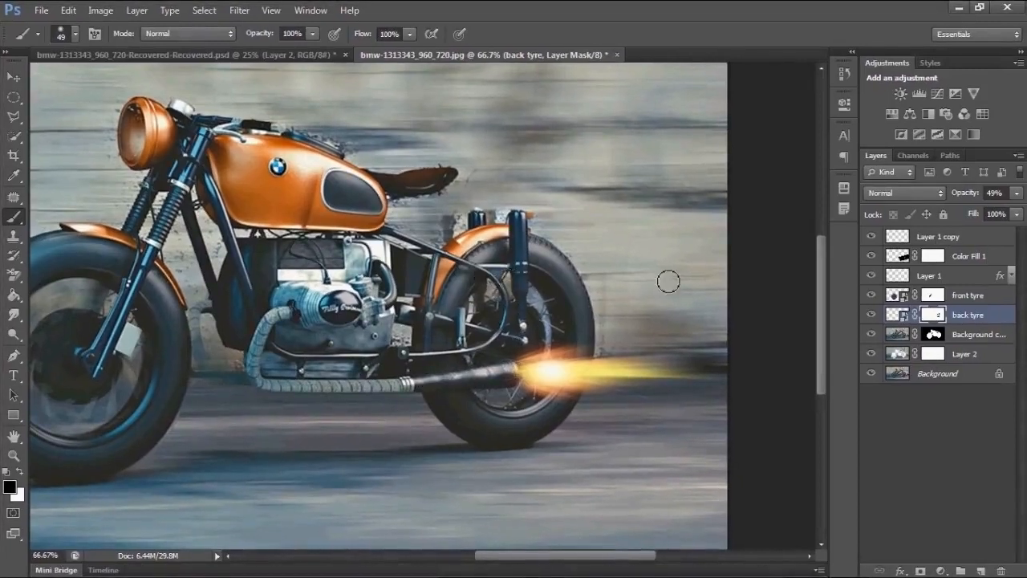
{"action": "left_click_drag", "start_coordinate": [972, 194], "coordinate": [1021, 194]}
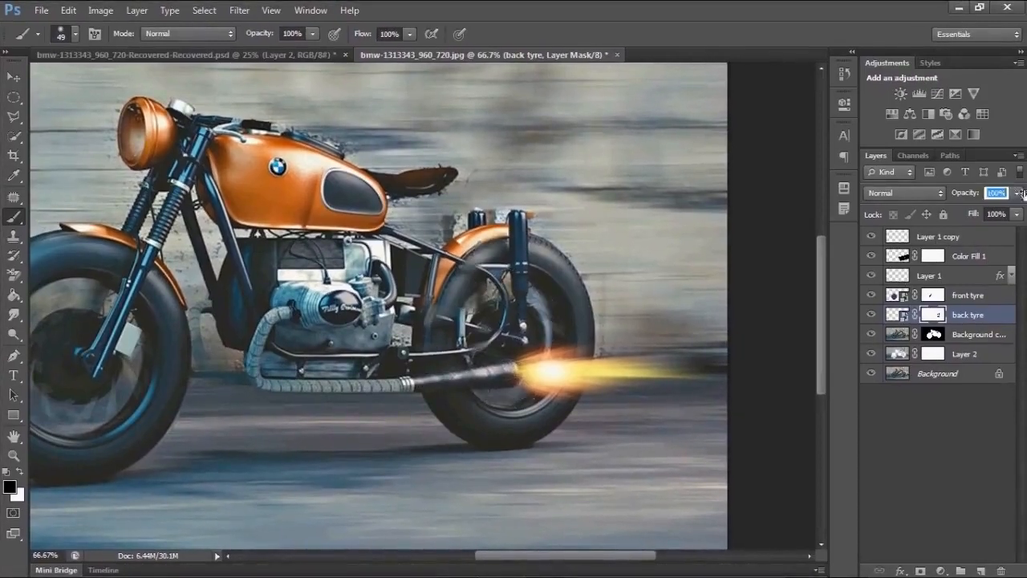
- Fit the canvas to the window, select the front tyre layer, and open the flame image maxresdefault from the flash folder
{"action": "key", "text": "ctrl+0"}
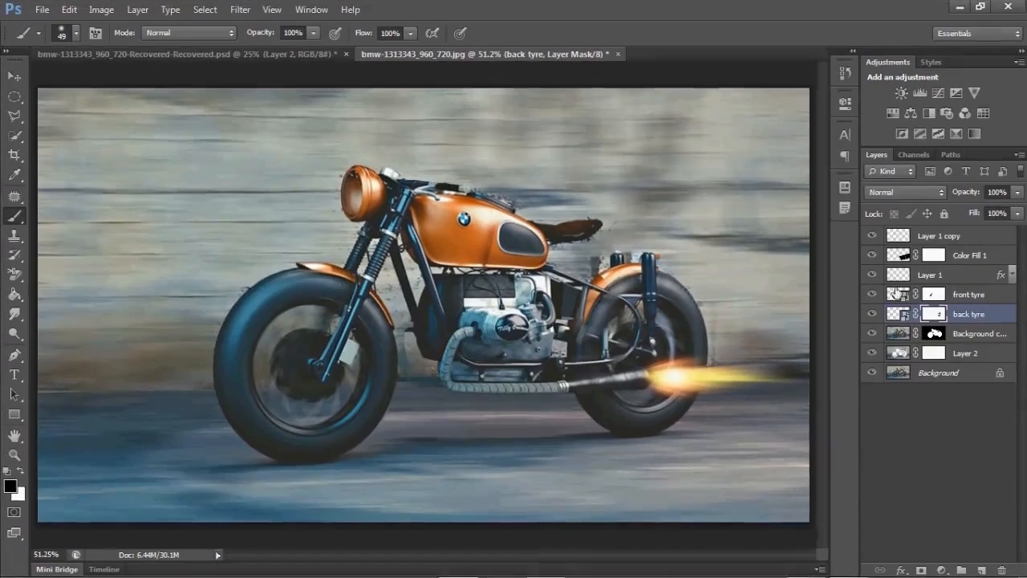
{"action": "left_click", "coordinate": [977, 294]}
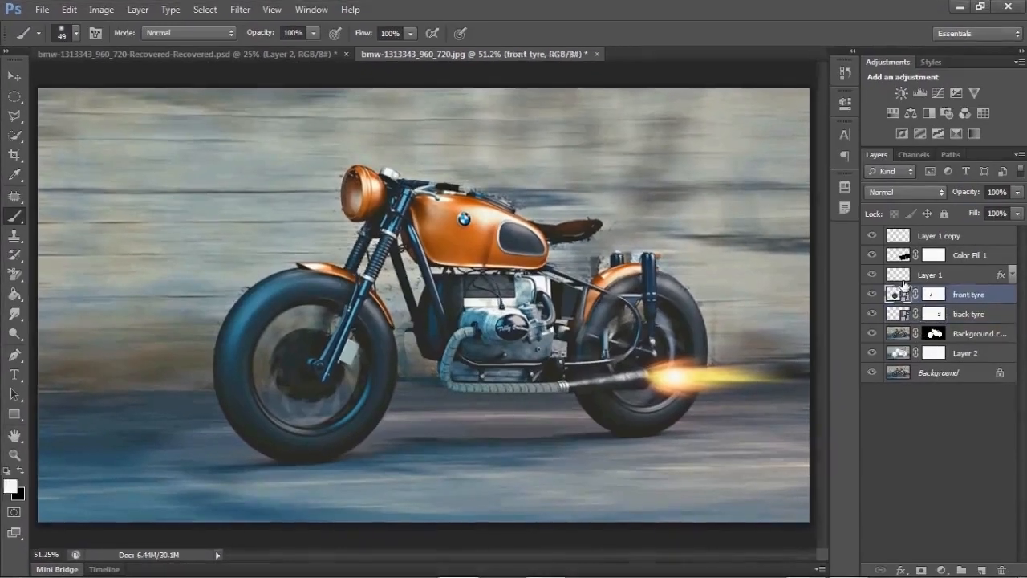
{"action": "key", "text": "x"}
{"action": "key", "text": "ctrl+o"}
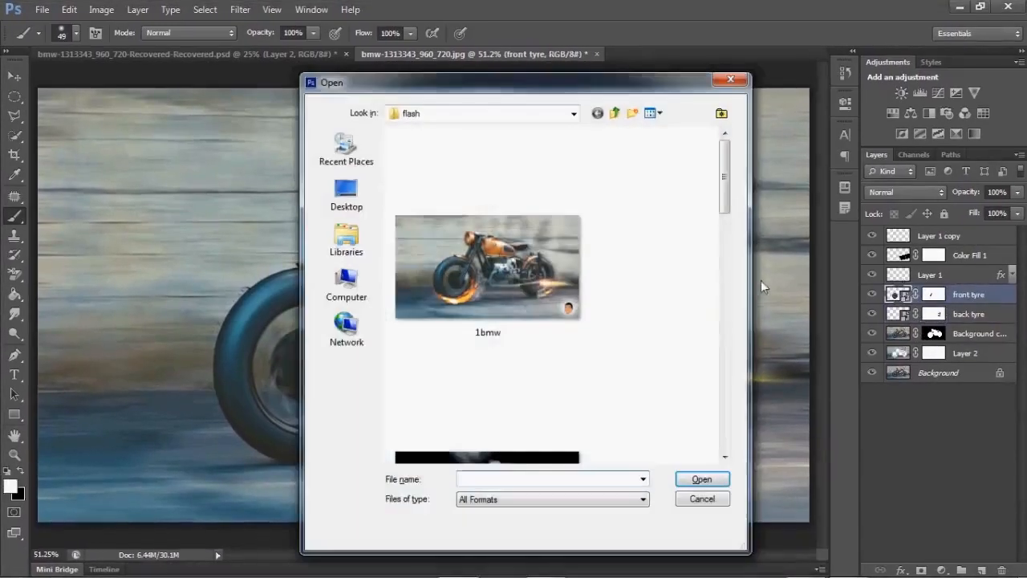
{"action": "left_click_drag", "start_coordinate": [725, 165], "coordinate": [708, 412]}
{"action": "left_click", "coordinate": [584, 398]}
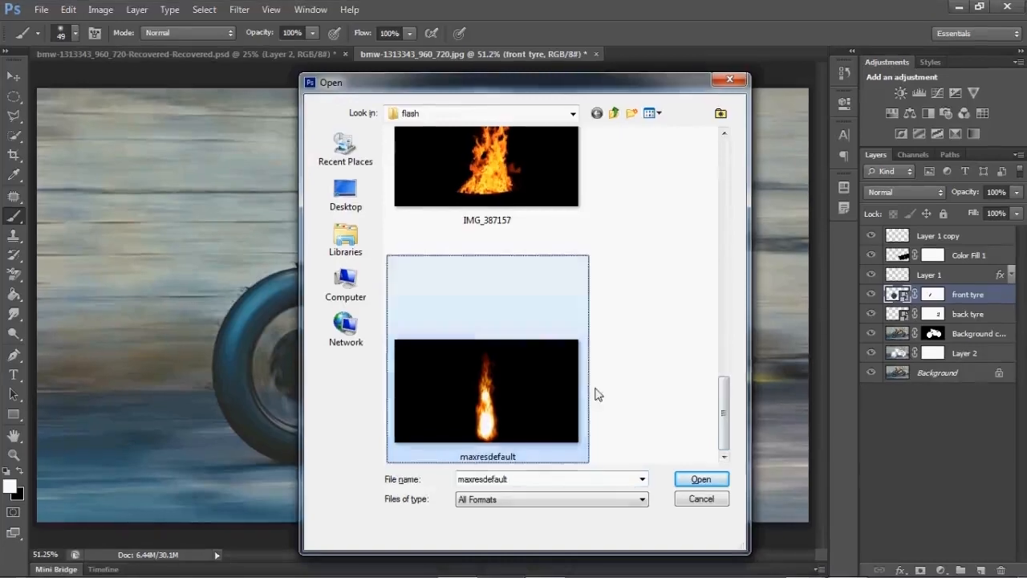
{"action": "double_click", "coordinate": [584, 391]}
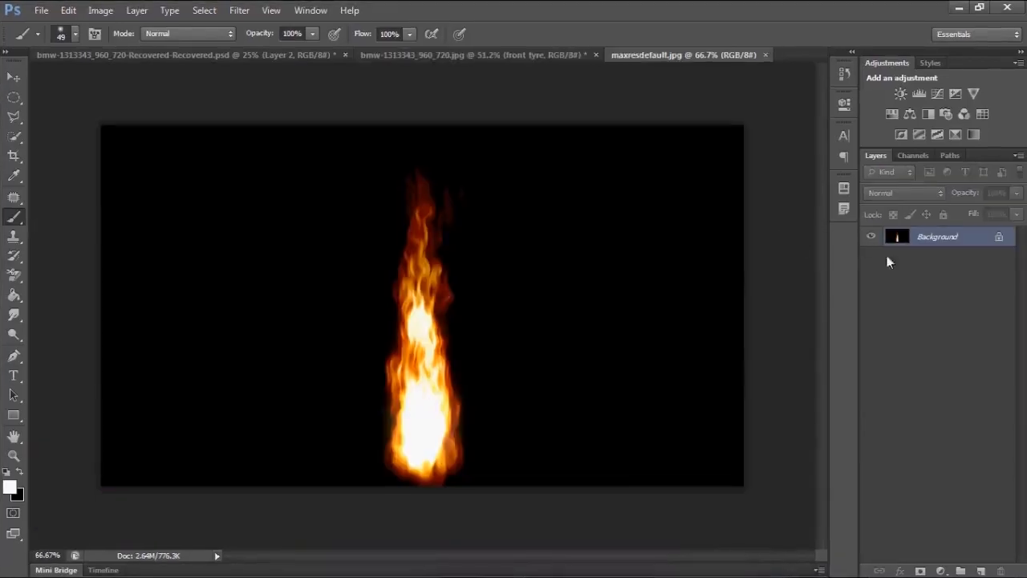
- Unlock the flame image's background layer and drag it into the motorcycle document
{"action": "key", "text": "v"}
{"action": "double_click", "coordinate": [987, 237]}
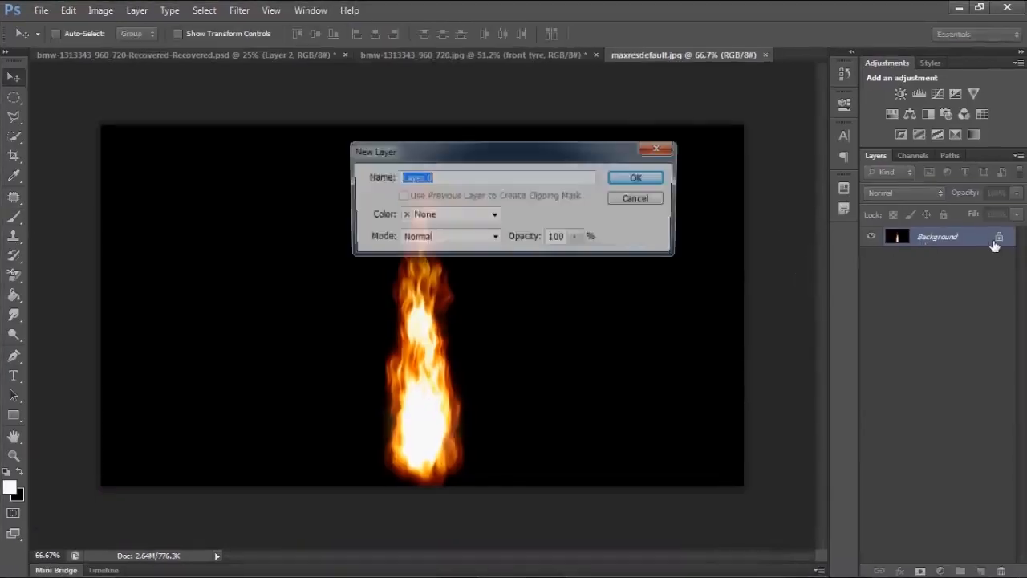
{"action": "key", "text": "Return"}
{"action": "left_click_drag", "start_coordinate": [401, 238], "coordinate": [387, 214]}
- Set the flame layer's blend mode to Screen and move it over the bike's engine area
{"action": "left_click", "coordinate": [916, 196]}
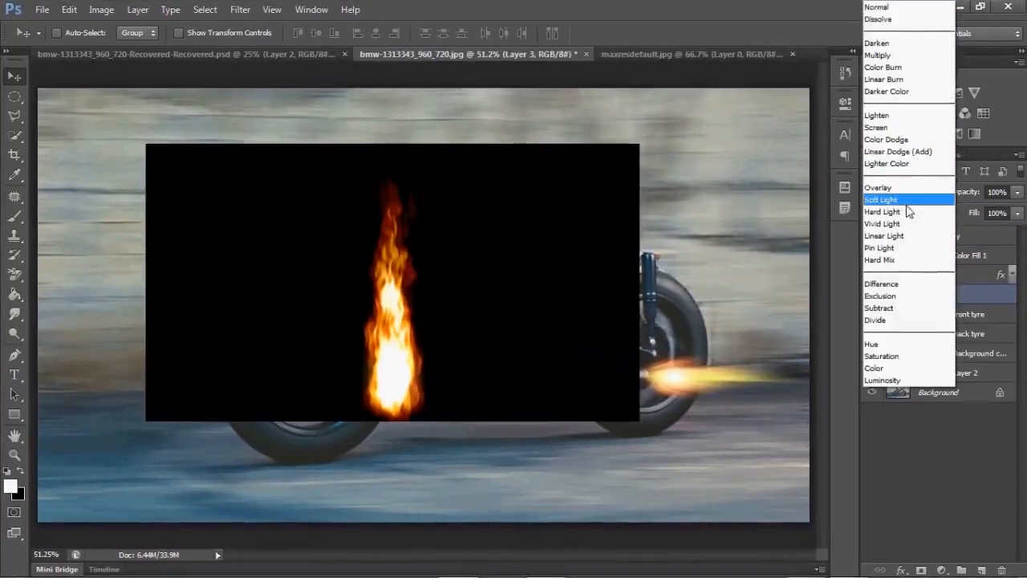
{"action": "left_click", "coordinate": [901, 127]}
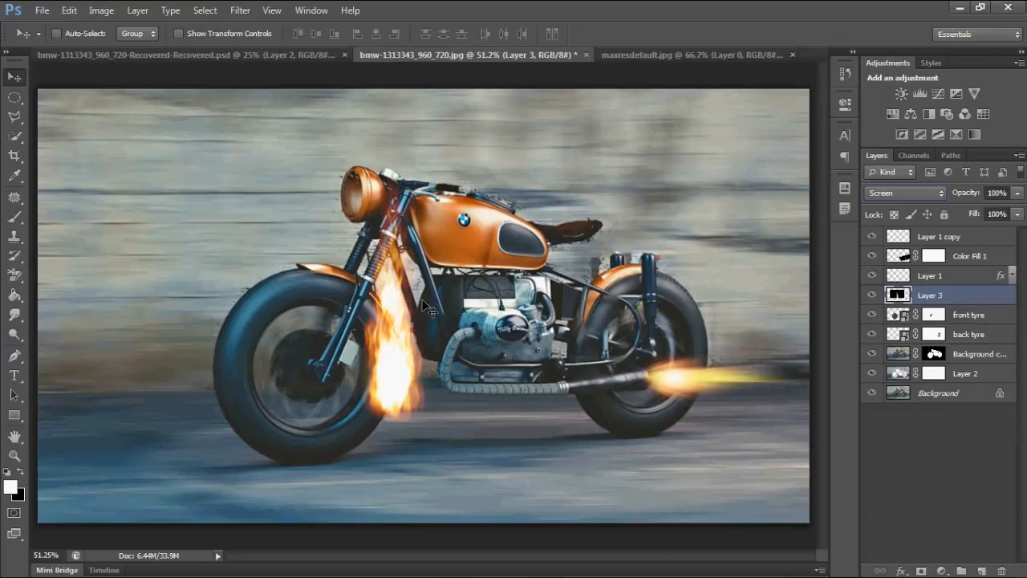
{"action": "left_click_drag", "start_coordinate": [397, 313], "coordinate": [463, 324]}
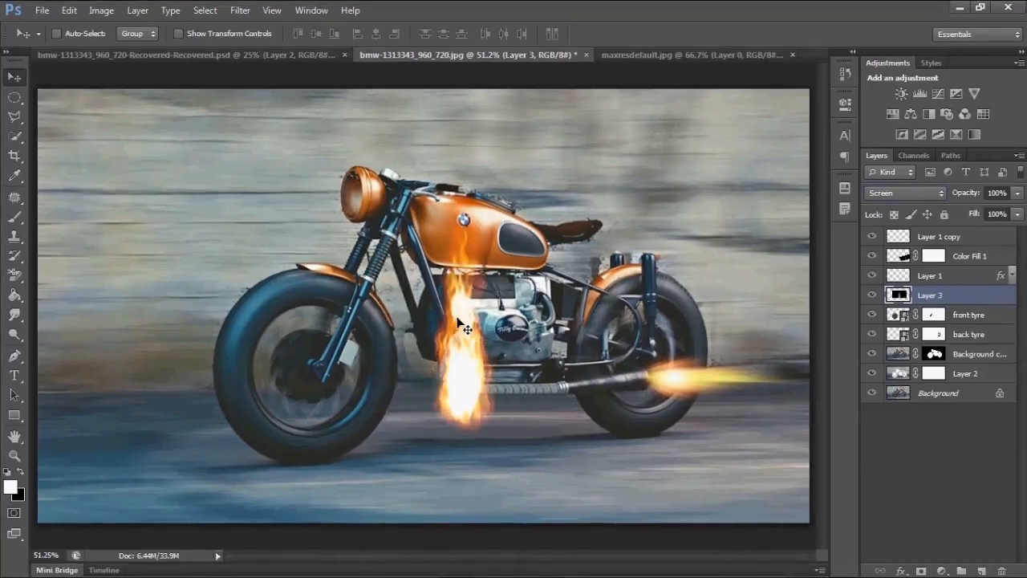
- Scale, rotate and warp the flame so it trails along the bottom of the back tyre, then commit the transform
{"action": "key", "text": "ctrl+t"}
{"action": "left_click_drag", "start_coordinate": [707, 151], "coordinate": [423, 313]}
{"action": "left_click_drag", "start_coordinate": [365, 417], "coordinate": [702, 420]}
{"action": "left_click_drag", "start_coordinate": [702, 471], "coordinate": [752, 417]}
{"action": "left_click_drag", "start_coordinate": [663, 457], "coordinate": [625, 522]}
{"action": "left_click_drag", "start_coordinate": [678, 487], "coordinate": [667, 420]}
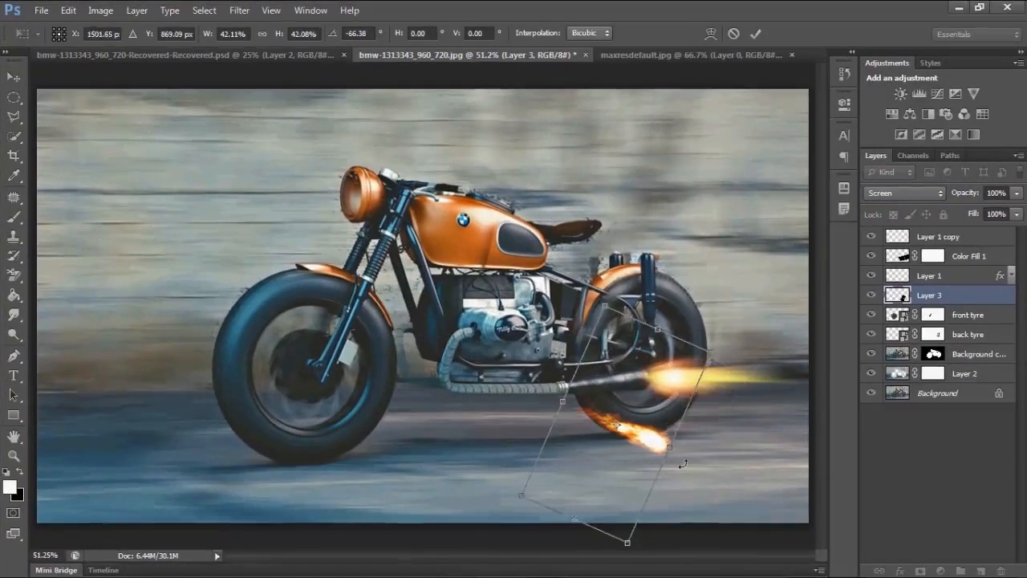
{"action": "left_click_drag", "start_coordinate": [681, 465], "coordinate": [654, 437]}
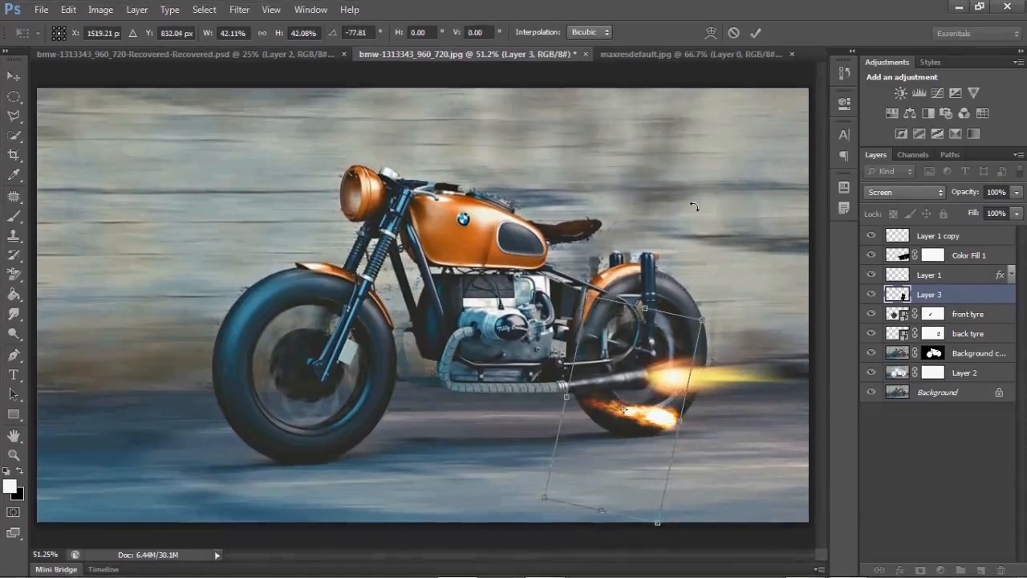
{"action": "left_click", "coordinate": [711, 32]}
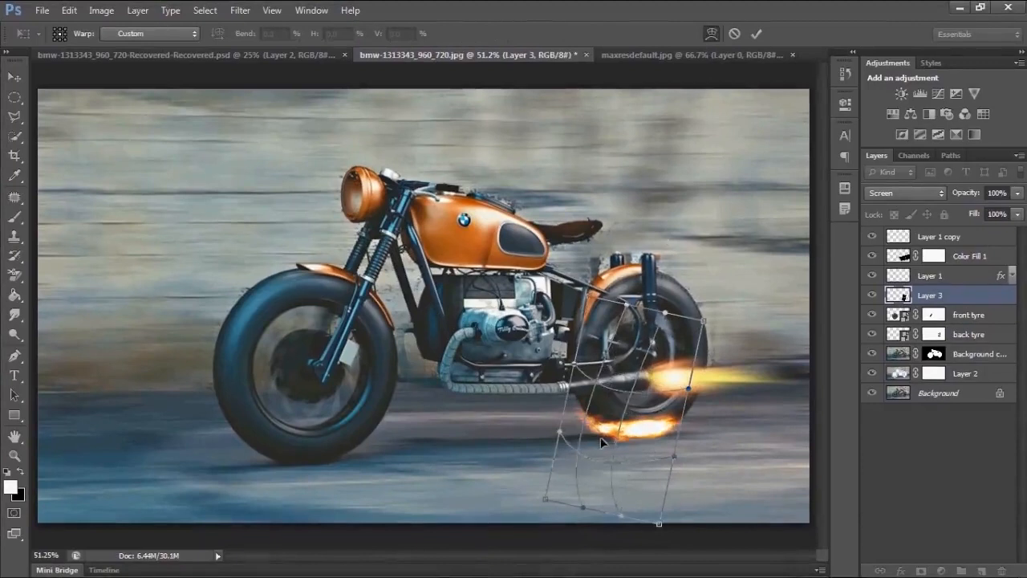
{"action": "left_click_drag", "start_coordinate": [605, 438], "coordinate": [650, 437]}
{"action": "key", "text": "Return"}
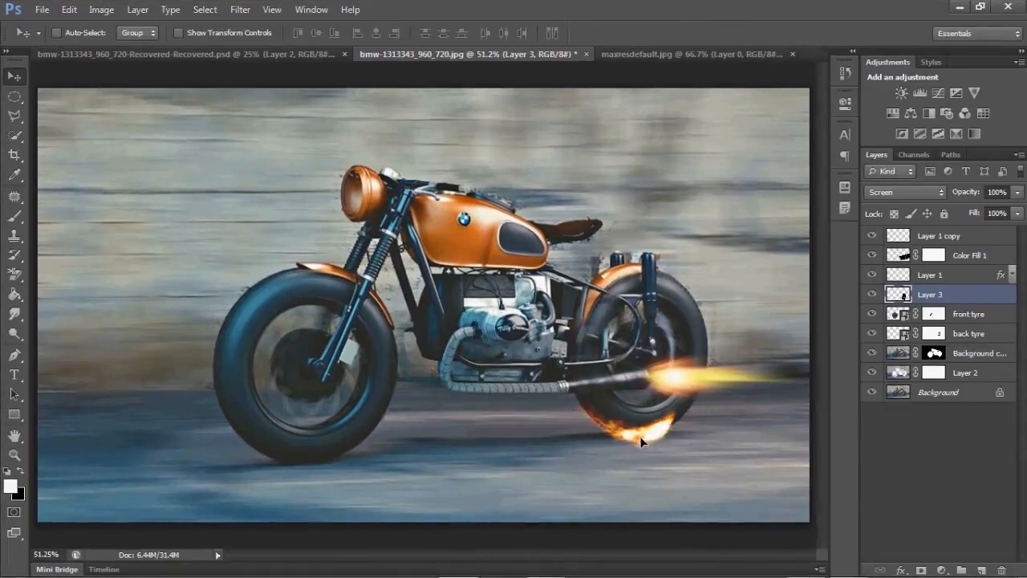
- Open the smoke image 11 (2) from the flash folder and dismiss the pixel aspect ratio notice
{"action": "key", "text": "ctrl+o"}
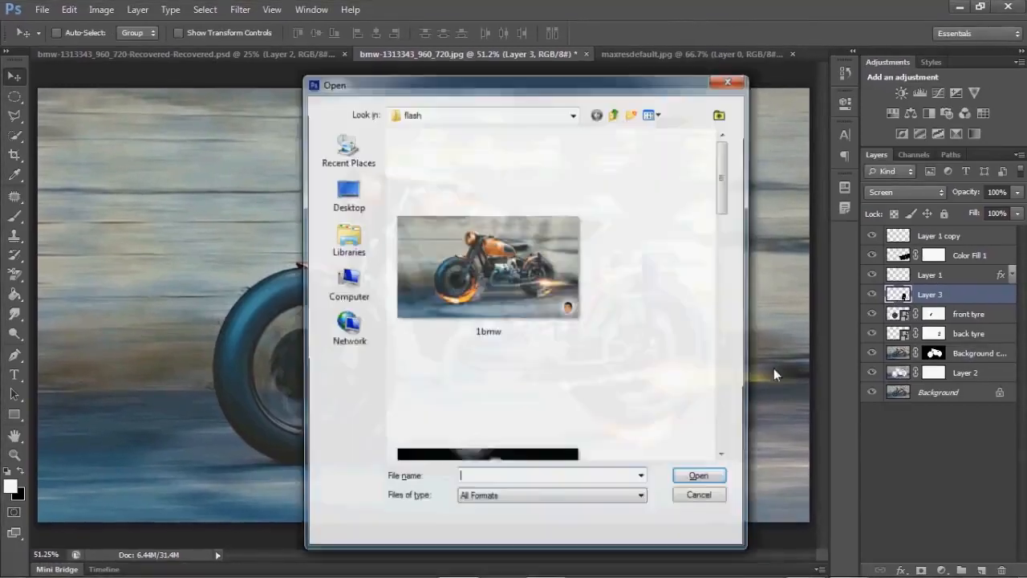
{"action": "scroll", "coordinate": [722, 190], "scroll_direction": "down", "scroll_amount": 4}
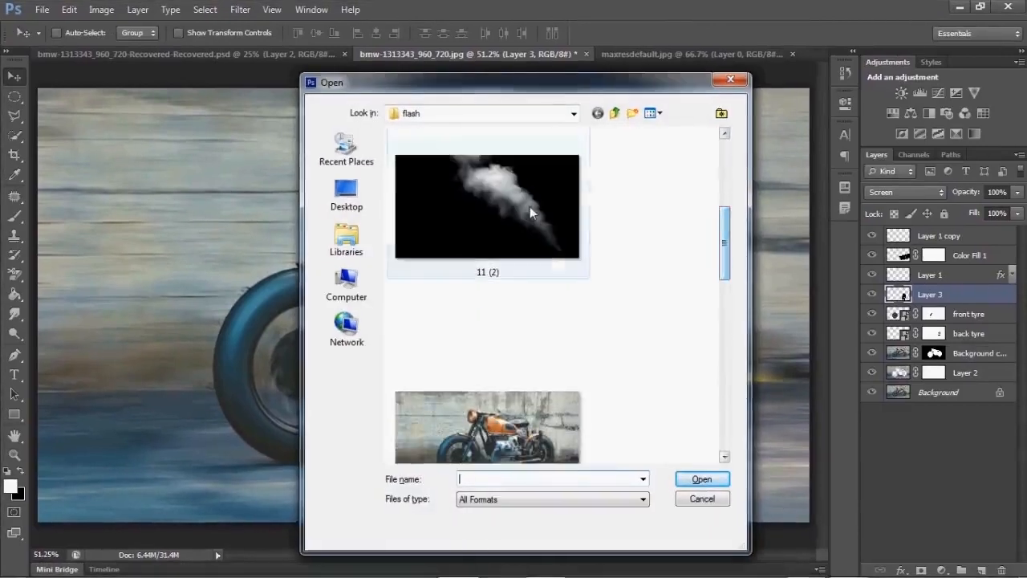
{"action": "left_click", "coordinate": [530, 207]}
{"action": "double_click", "coordinate": [530, 207]}
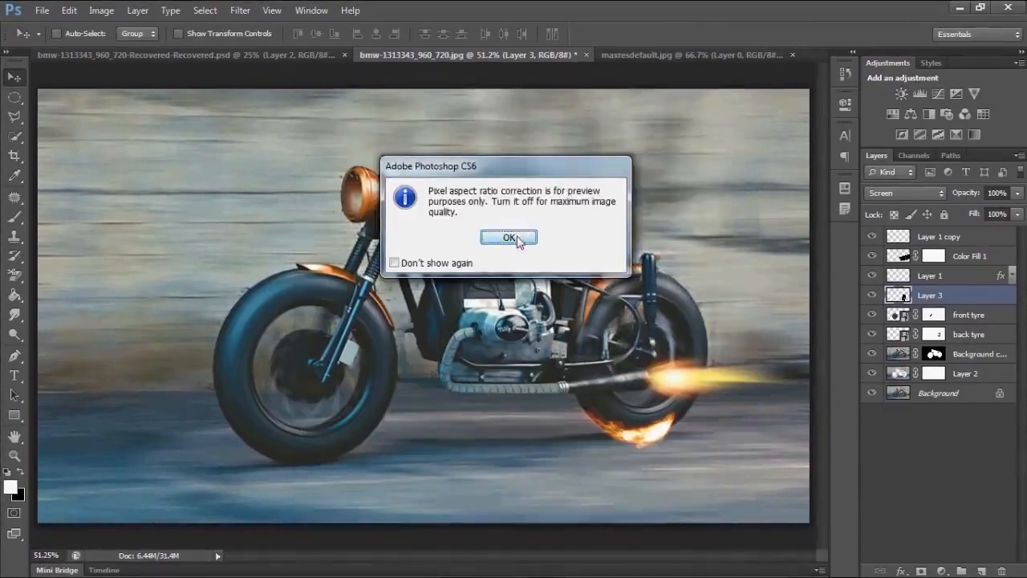
{"action": "left_click", "coordinate": [508, 234]}
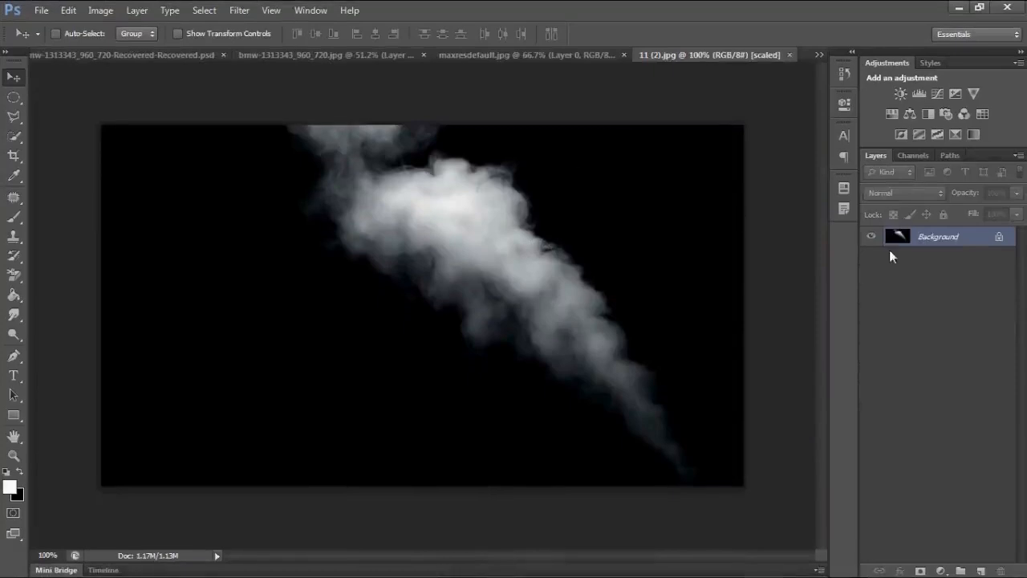
- Unlock the smoke image's background layer and drag it into the motorcycle document
{"action": "double_click", "coordinate": [989, 235]}
{"action": "key", "text": "Return"}
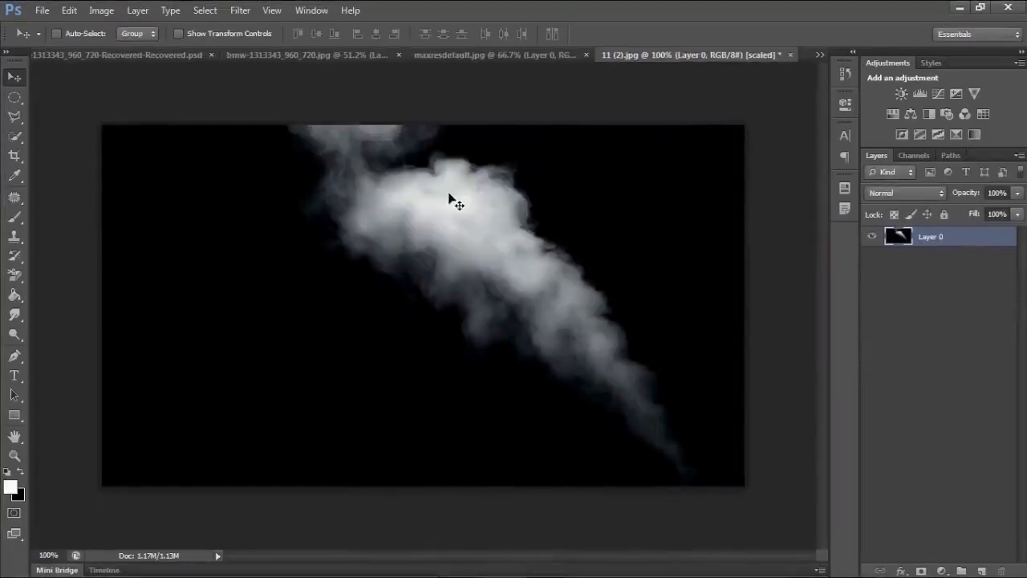
{"action": "left_click_drag", "start_coordinate": [451, 200], "coordinate": [509, 246]}
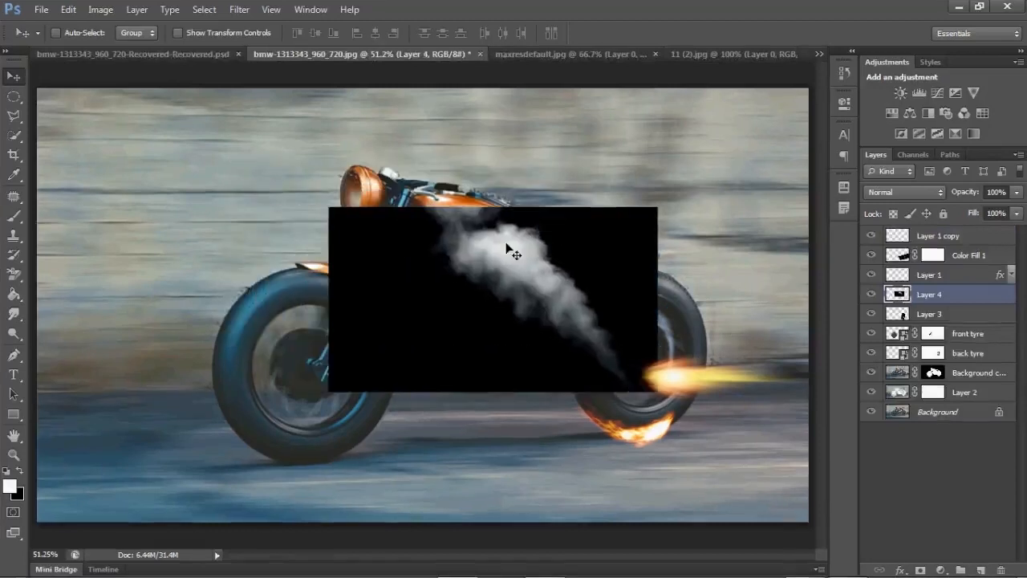
- Set the smoke layer's blend mode to Screen and move it over the bike's engine area
{"action": "left_click", "coordinate": [888, 194]}
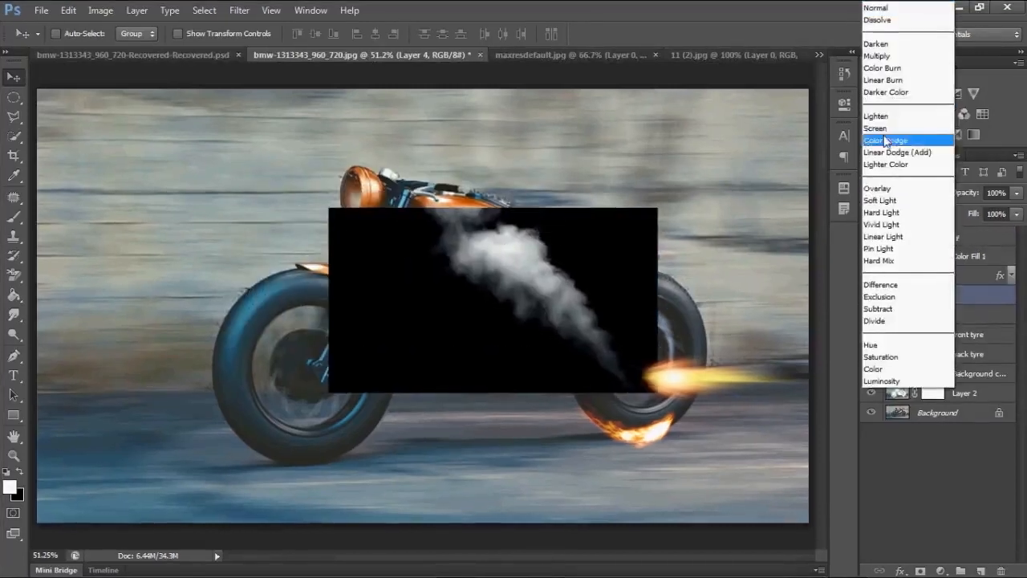
{"action": "left_click", "coordinate": [887, 126]}
{"action": "left_click_drag", "start_coordinate": [742, 240], "coordinate": [575, 338]}
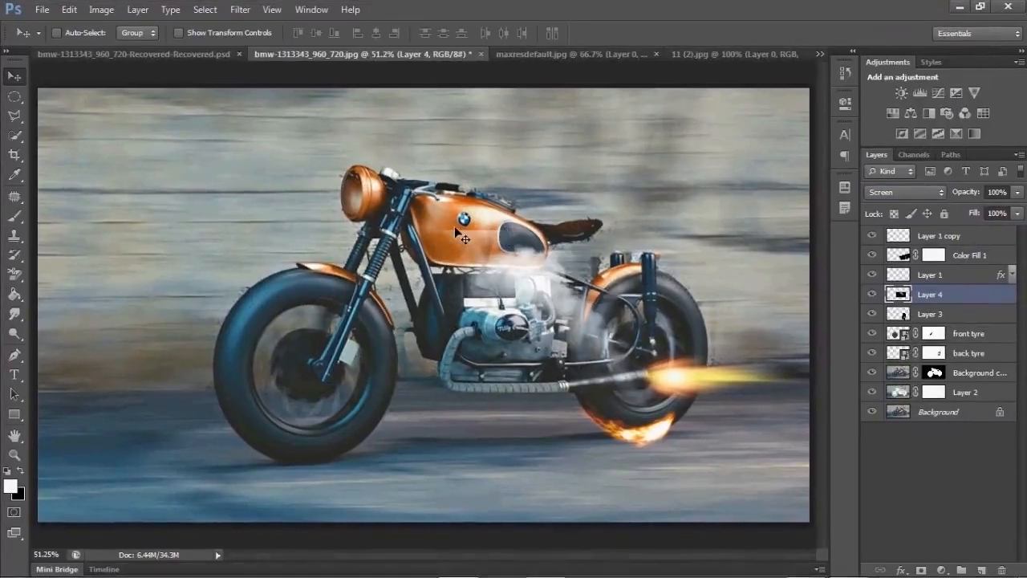
- Add a layer mask to the smoke layer and brush black on it over the smoke near the tank
{"action": "key", "text": "b"}
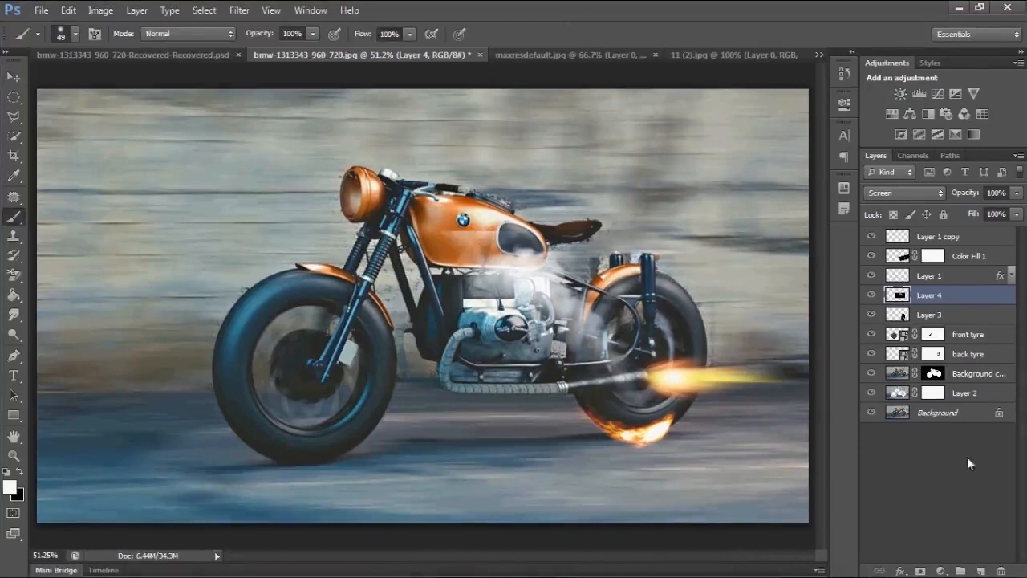
{"action": "left_click", "coordinate": [923, 568]}
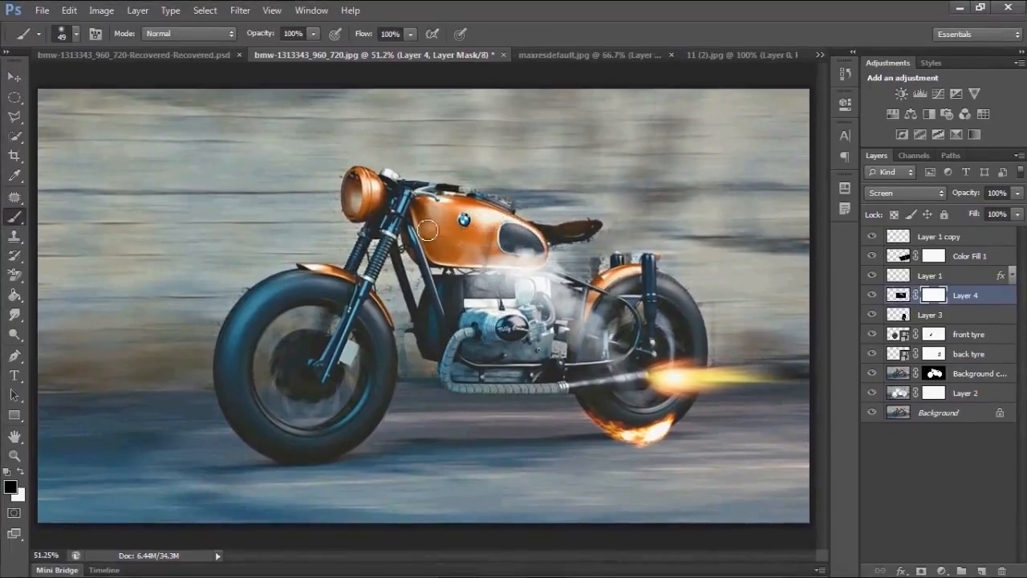
{"action": "mouse_move", "coordinate": [497, 238]}
{"action": "left_mouse_down"}
{"action": "mouse_move", "coordinate": [515, 237]}
{"action": "mouse_move", "coordinate": [583, 277]}
{"action": "mouse_move", "coordinate": [600, 273]}
{"action": "left_mouse_up"}
- Move, rotate about 94° and scale the smoke to about 49% so it trails behind the back tyre, then commit
{"action": "key", "text": "v"}
{"action": "key", "text": "ctrl+t"}
{"action": "left_click_drag", "start_coordinate": [619, 232], "coordinate": [774, 356]}
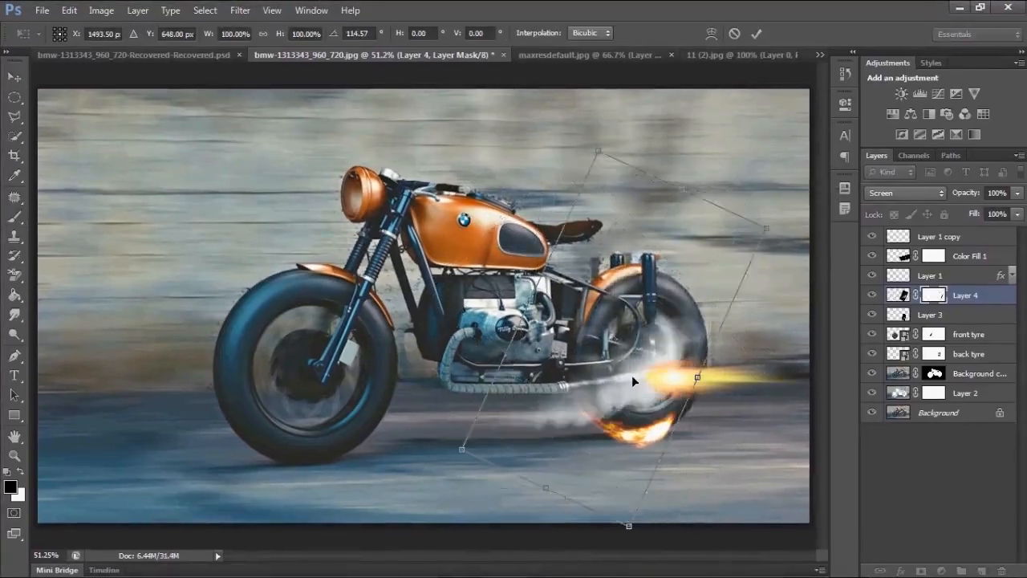
{"action": "left_click_drag", "start_coordinate": [632, 374], "coordinate": [734, 383]}
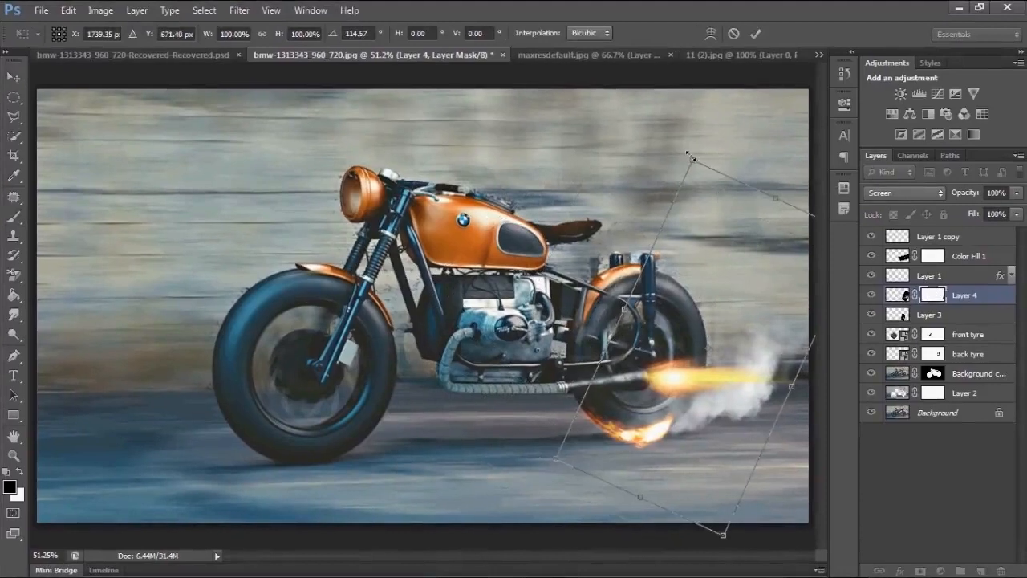
{"action": "left_click_drag", "start_coordinate": [693, 159], "coordinate": [698, 230]}
{"action": "left_click_drag", "start_coordinate": [725, 440], "coordinate": [717, 425]}
{"action": "left_click_drag", "start_coordinate": [692, 214], "coordinate": [701, 337]}
{"action": "left_click_drag", "start_coordinate": [727, 451], "coordinate": [713, 413]}
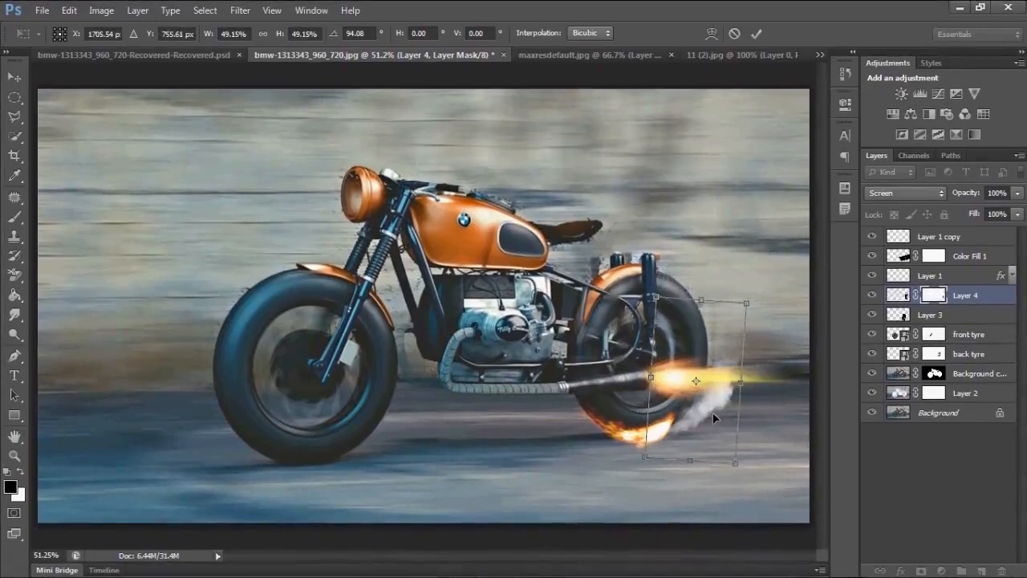
{"action": "key", "text": "Return"}
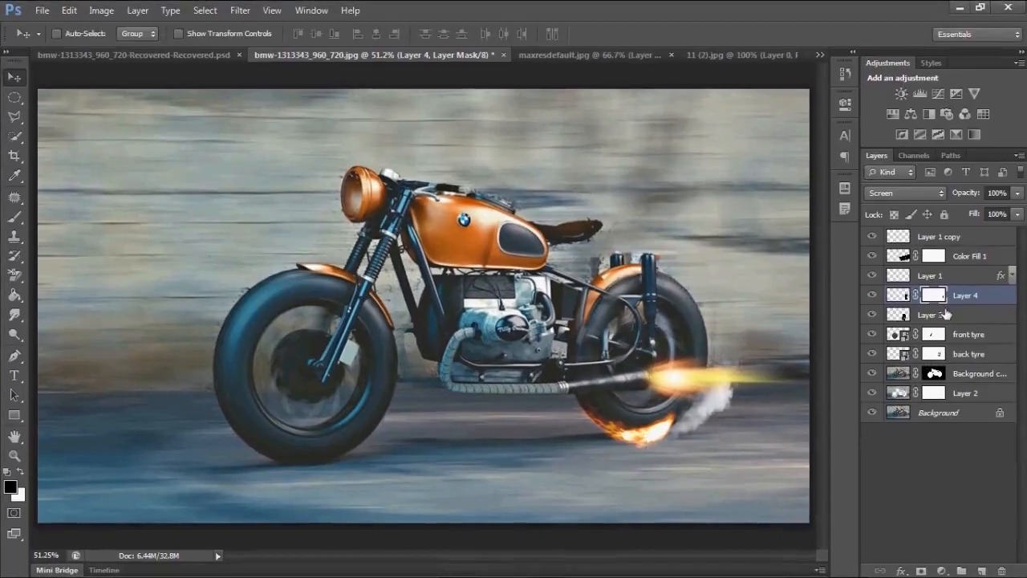
- Select the smoke and flame layers together and duplicate them onto the front tyre
{"action": "left_click", "coordinate": [896, 316], "text": "shift"}
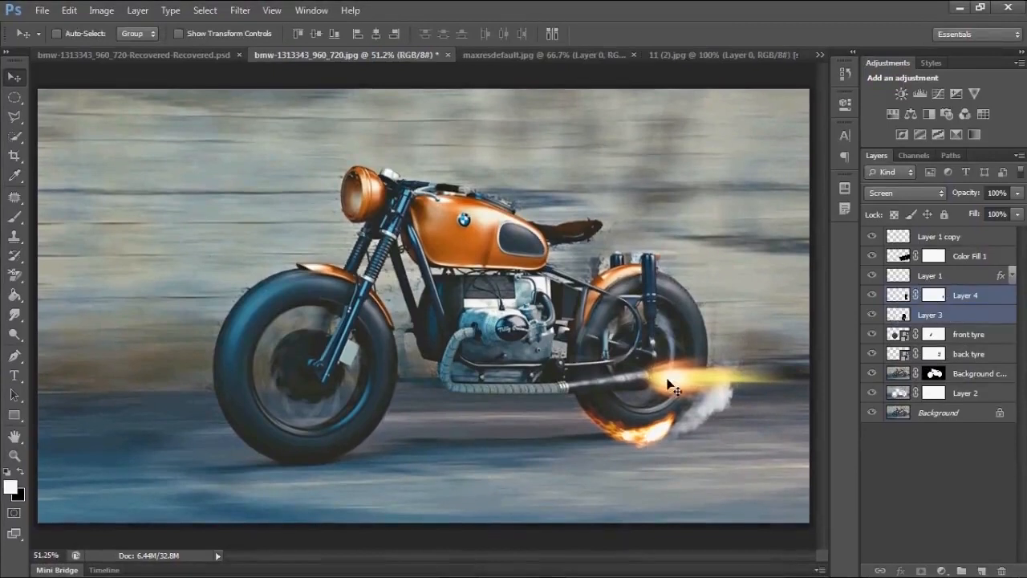
{"action": "left_click_drag", "start_coordinate": [663, 426], "coordinate": [375, 422]}
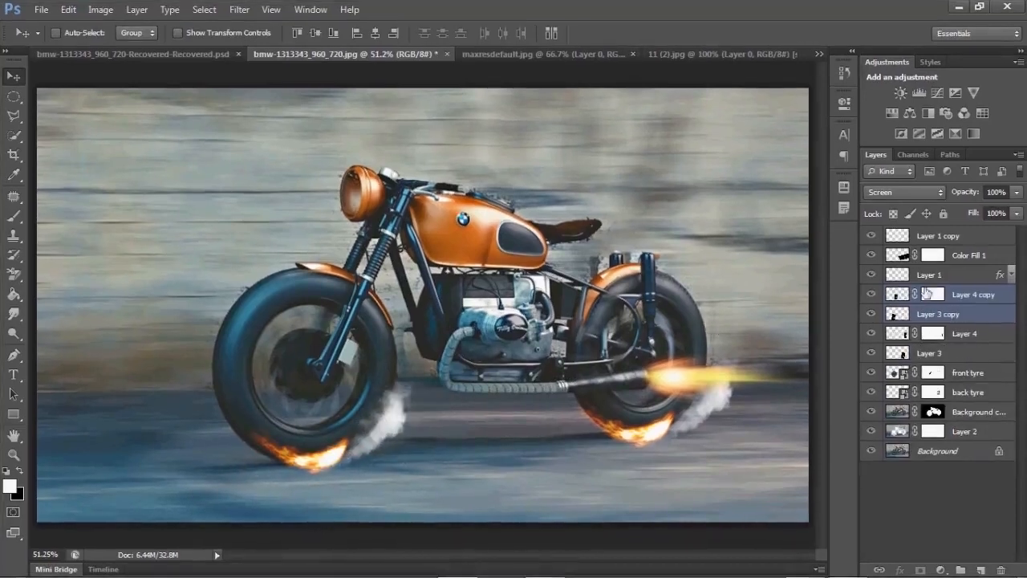
- Select the copied flame layer, nudge it, and widen it to about 124% along the front tyre's bottom
{"action": "left_click", "coordinate": [886, 295]}
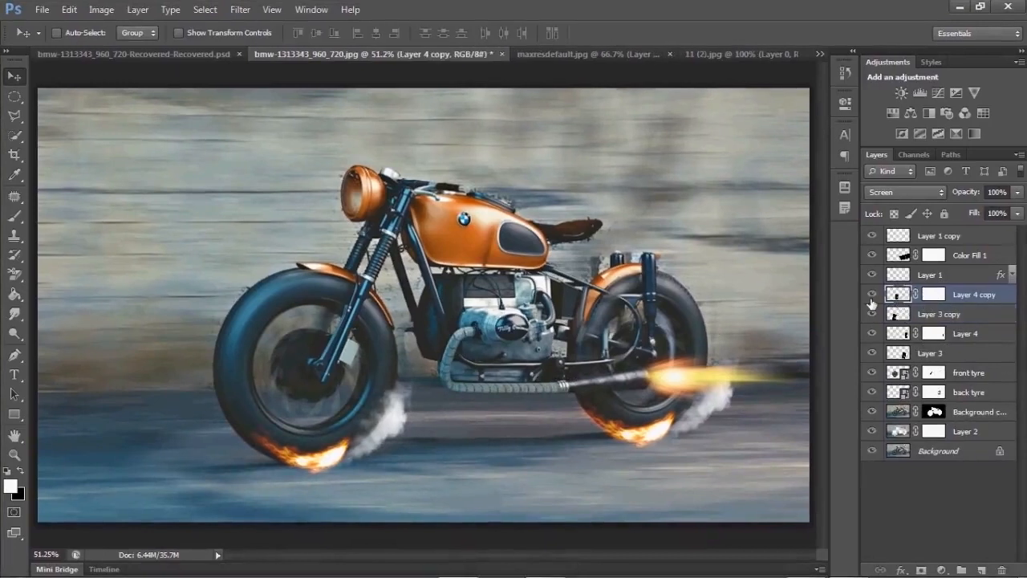
{"action": "left_click", "coordinate": [889, 315]}
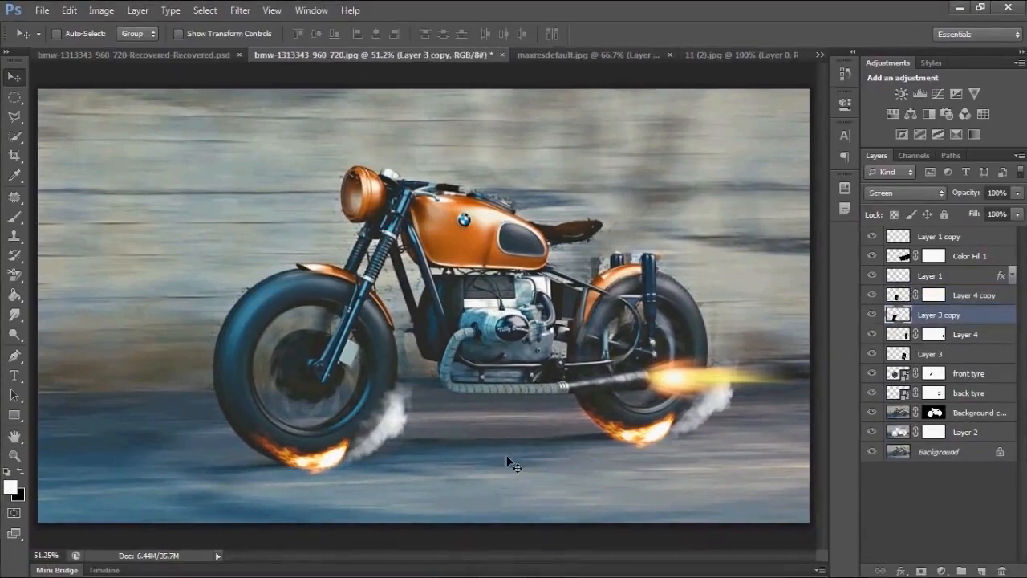
{"action": "left_click_drag", "start_coordinate": [332, 460], "coordinate": [322, 463]}
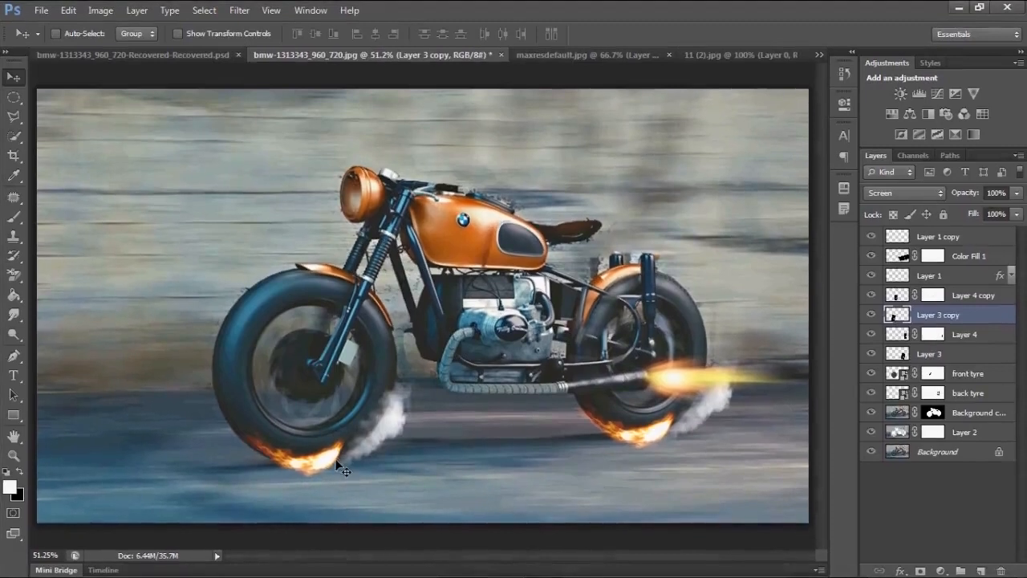
{"action": "key", "text": "ctrl+t"}
{"action": "left_click_drag", "start_coordinate": [367, 434], "coordinate": [403, 425]}
{"action": "left_click_drag", "start_coordinate": [331, 461], "coordinate": [315, 460]}
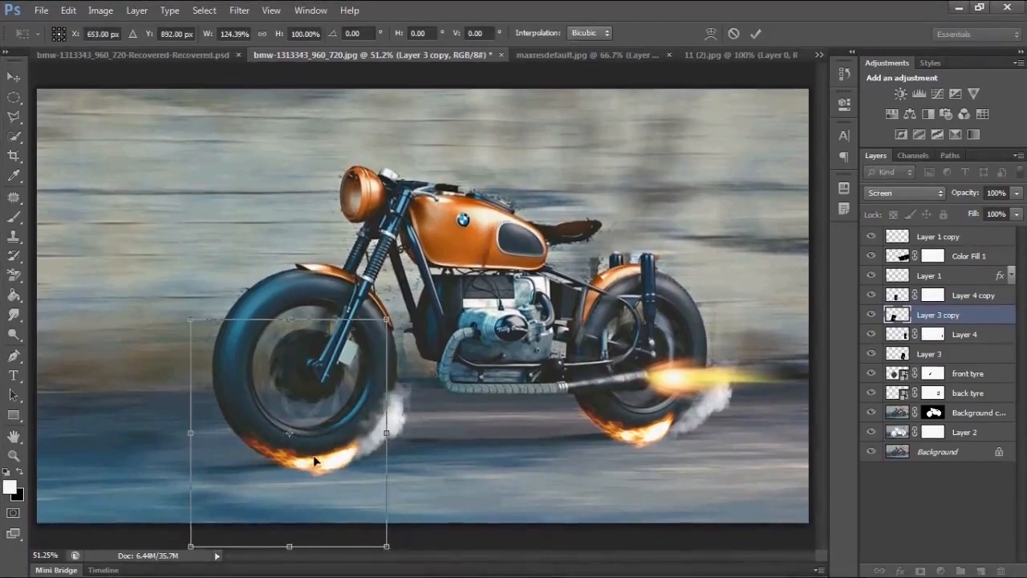
{"action": "key", "text": "Return"}
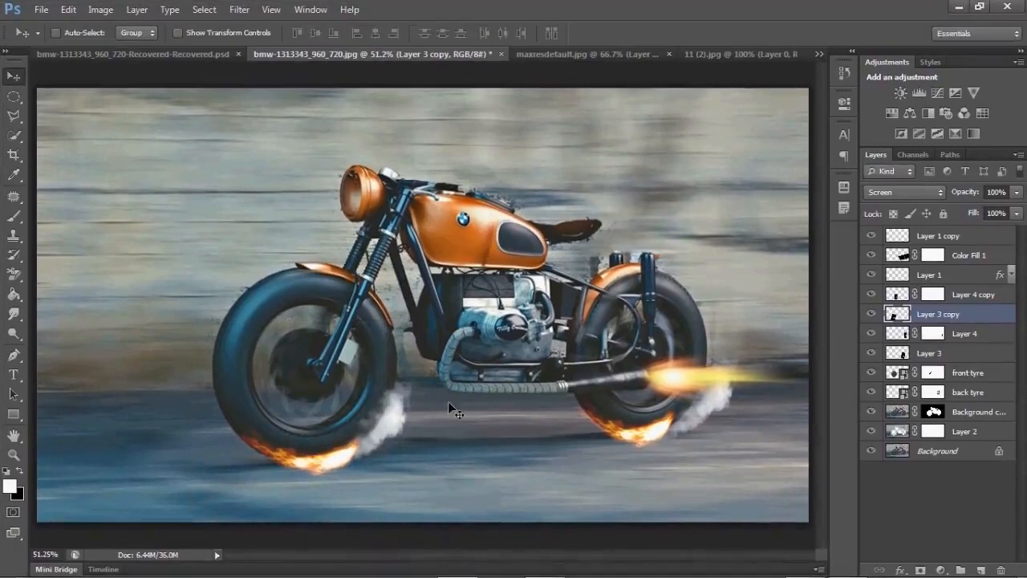